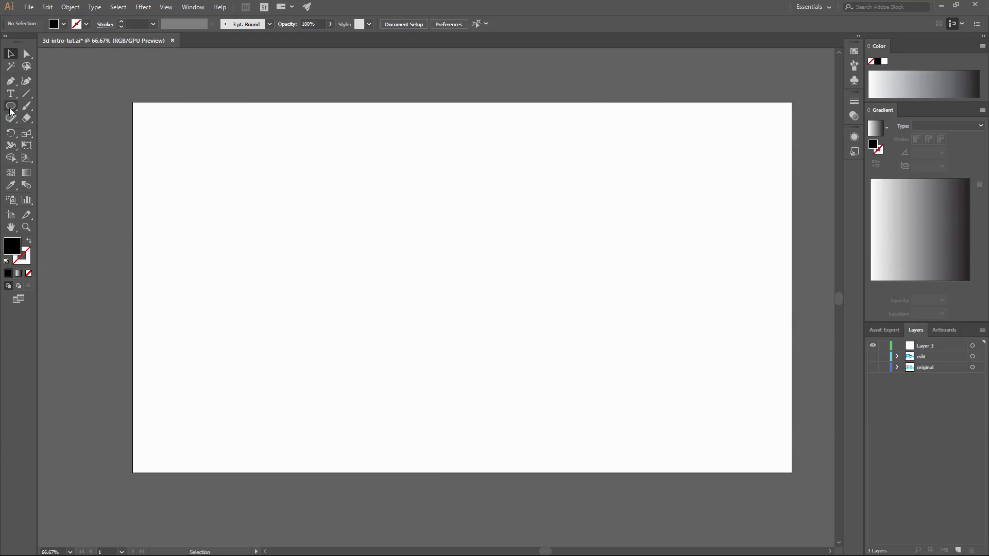
Step: Draw a black circle about 134 px in diameter without stroke and place it in the artboard's lower-left area
left_click_drag(10, 109, 68, 135)
left_click_drag(266, 271, 283, 288)
key("ctrl+z")
left_click_drag(248, 244, 294, 290)
left_click(474, 315)
left_click(518, 301)
key("v")
left_click_drag(286, 255, 264, 349)
left_click(295, 366)
left_click(258, 349)
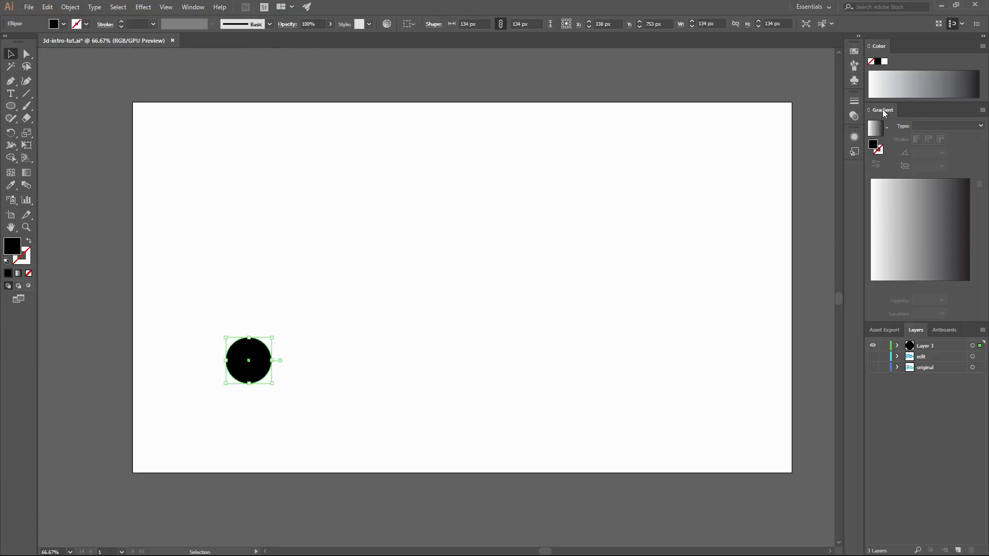
Step: Fill the circle with a linear gradient and set its starting stop to HSB cyan: 187, 100, 100
left_click(192, 7)
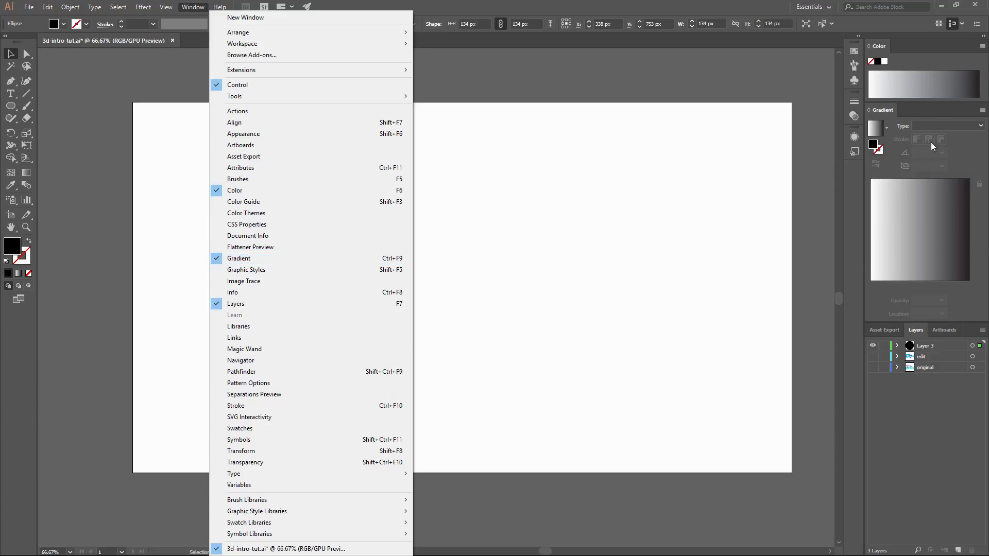
left_click(888, 140)
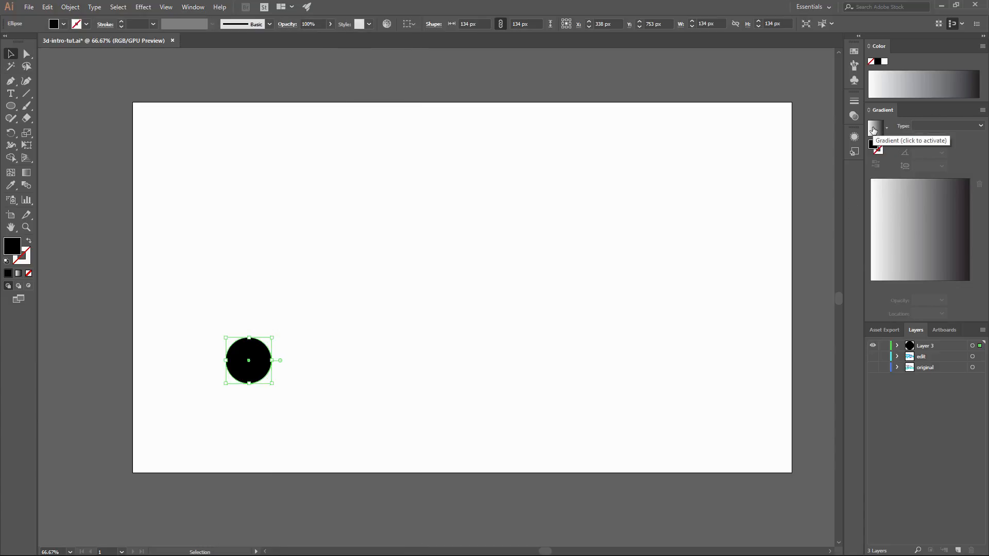
left_click(873, 131)
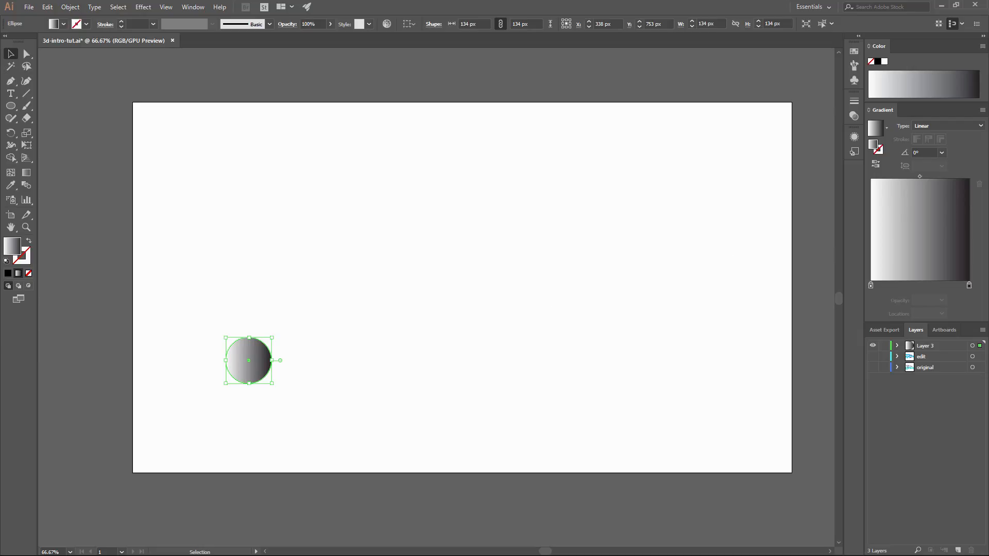
double_click(870, 286)
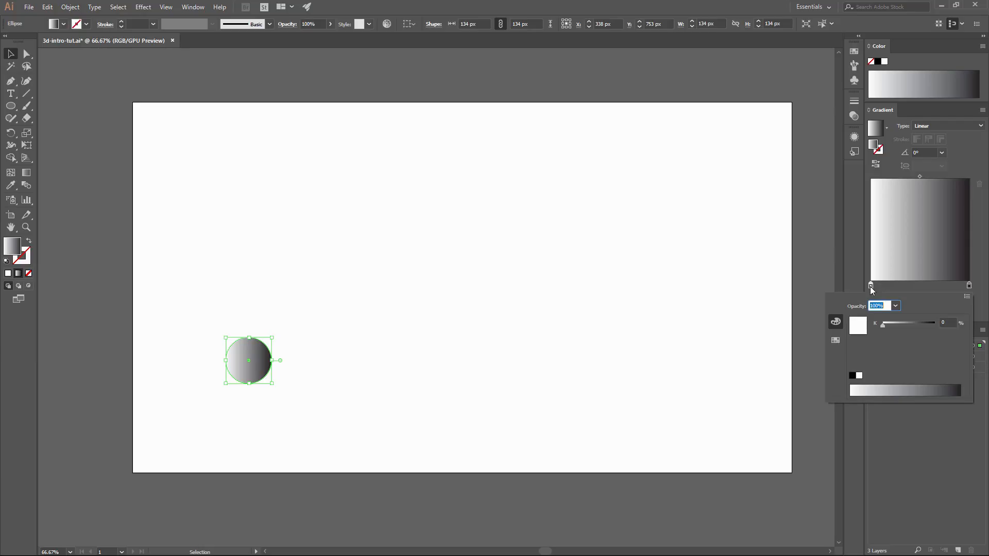
left_click(967, 297)
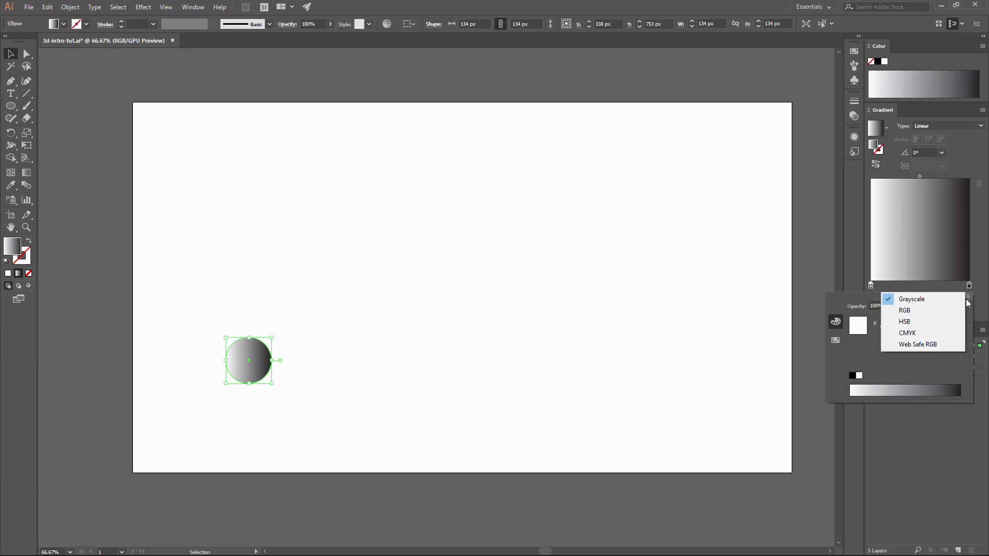
left_click(926, 321)
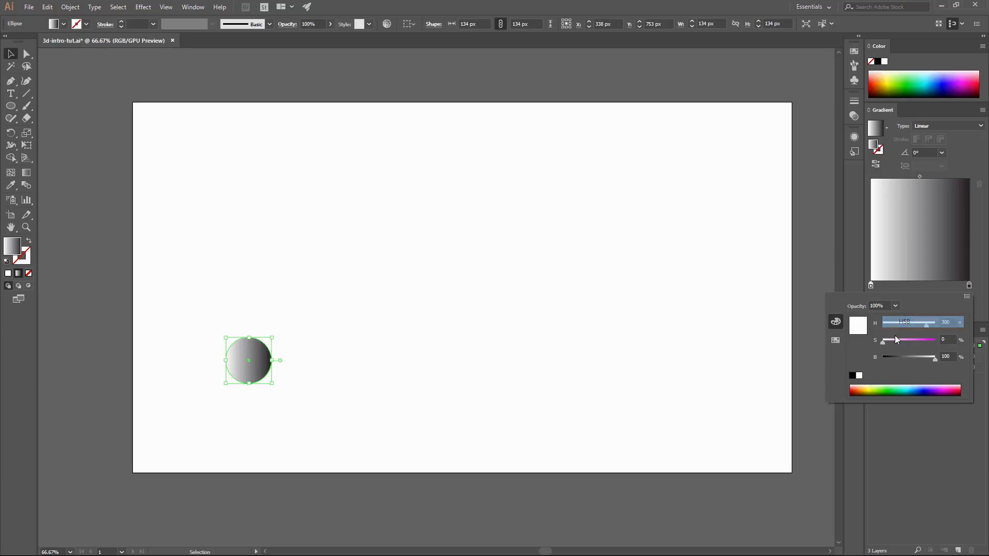
left_click_drag(883, 341, 910, 330)
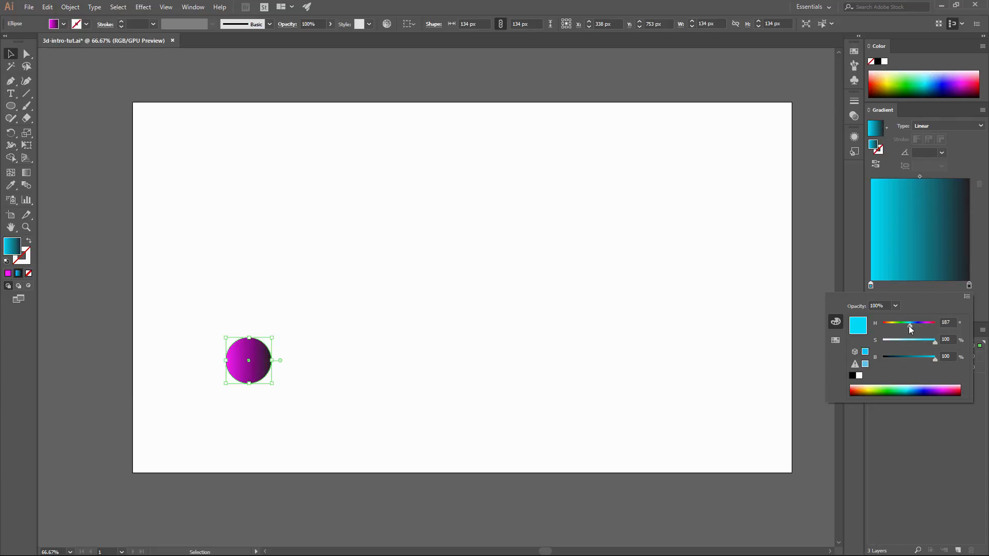
Step: Set the gradient's end stop to HSB purple with hue 291, saturation 100 and brightness 100
left_click(979, 218)
left_click(968, 286)
double_click(968, 286)
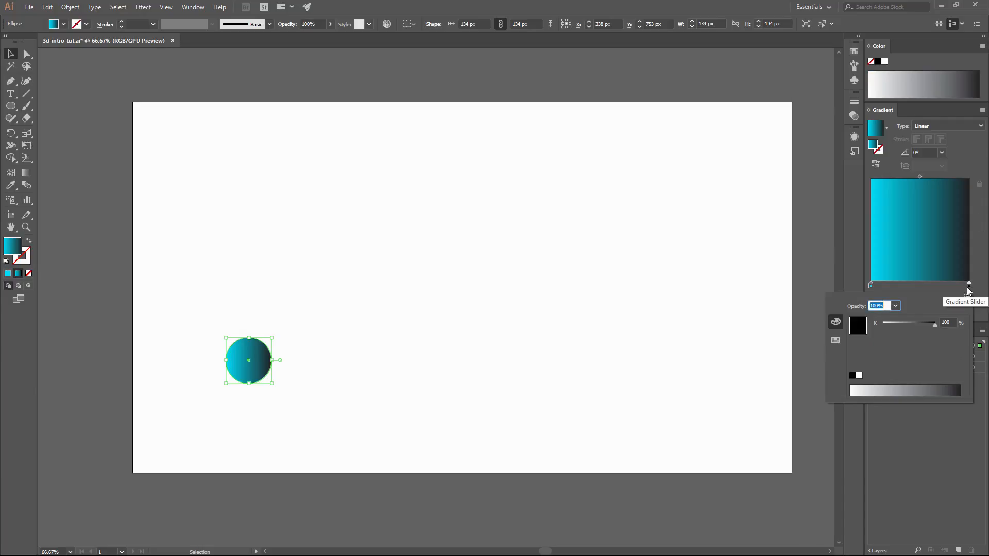
left_click(966, 297)
left_click(936, 322)
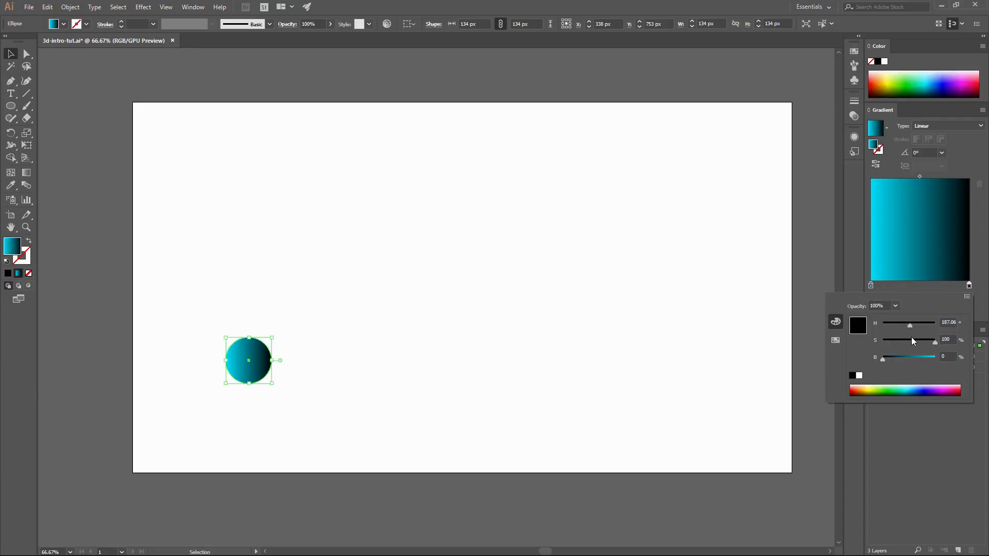
left_click_drag(916, 323, 935, 325)
left_click_drag(891, 357, 926, 325)
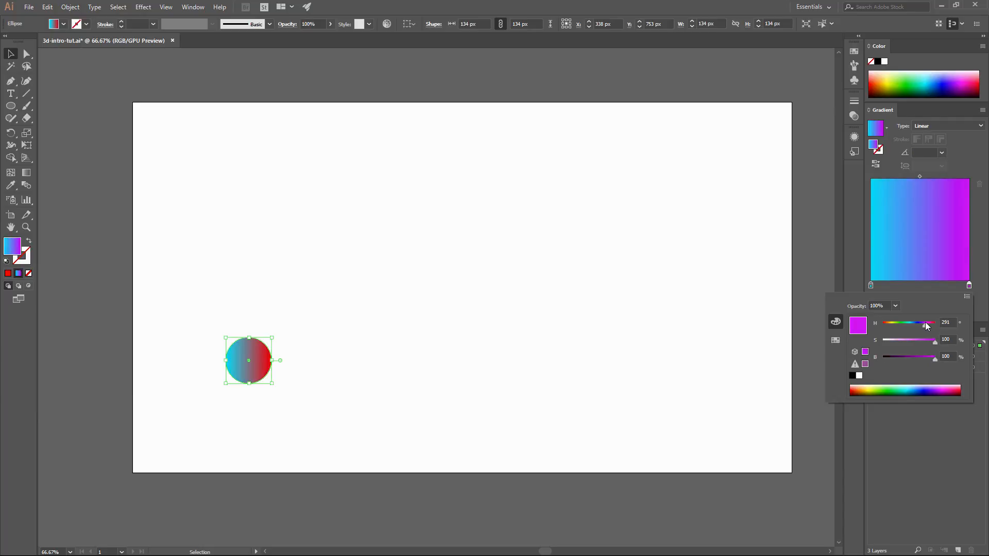
left_click(972, 154)
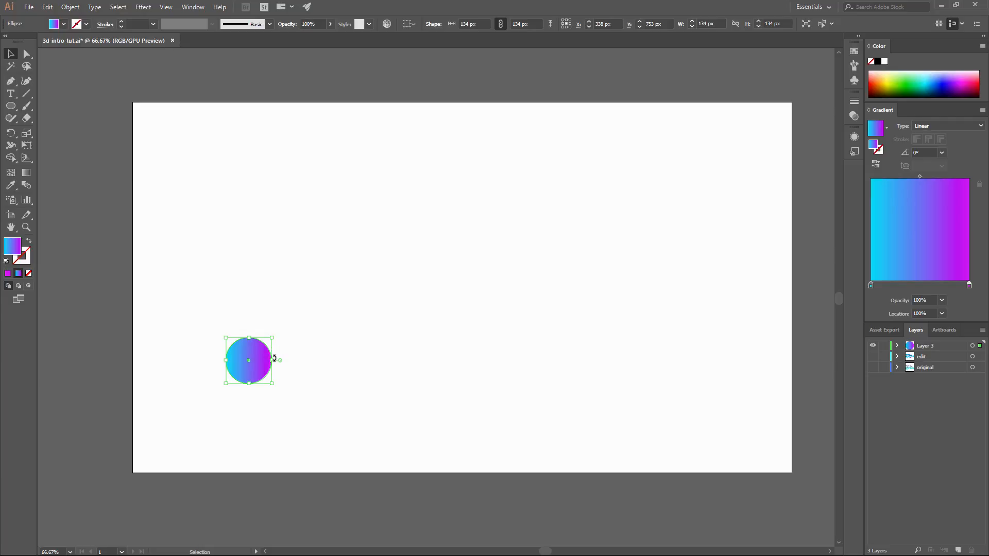
Step: Try a 45° angle on the circle's gradient and set it back to 0°
left_click(941, 153)
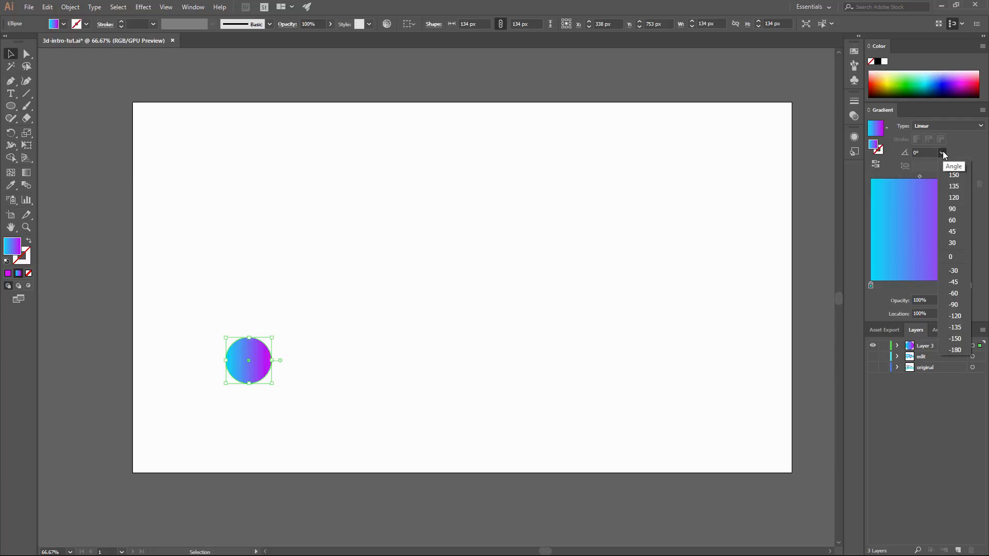
left_click(956, 231)
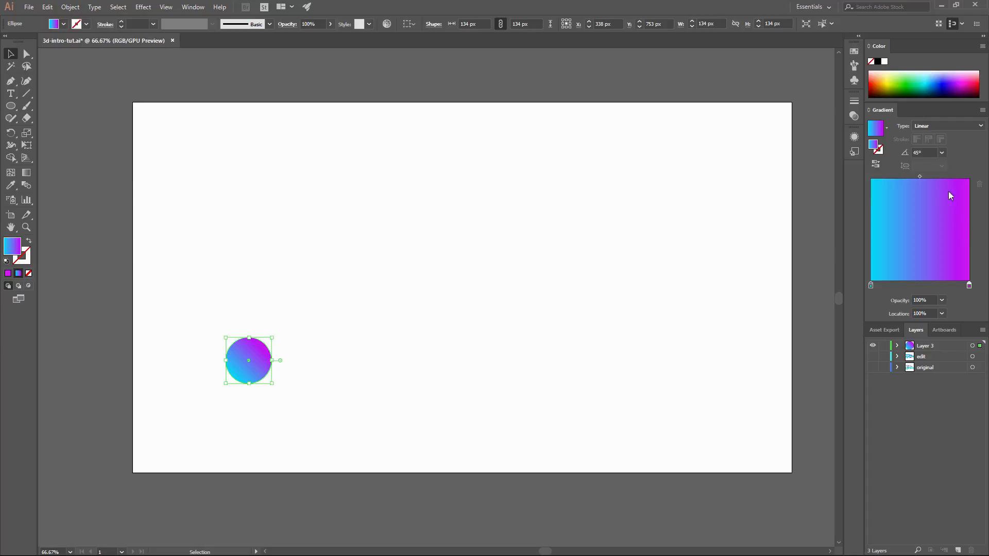
left_click(942, 153)
left_click(955, 258)
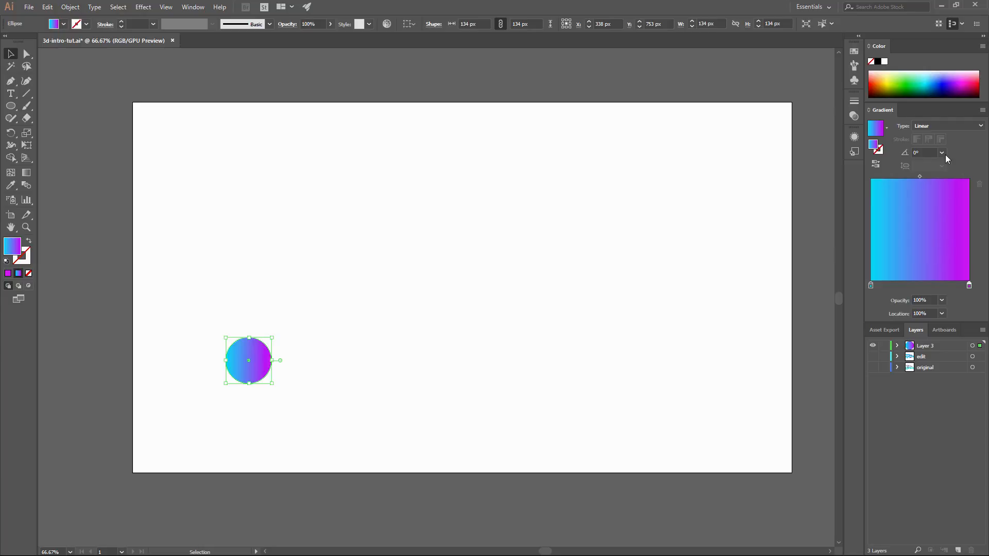
Step: Duplicate the gradient circle about 615 px to the right at the same height
left_click(317, 342)
left_click(254, 351)
left_click_drag(259, 356, 457, 333)
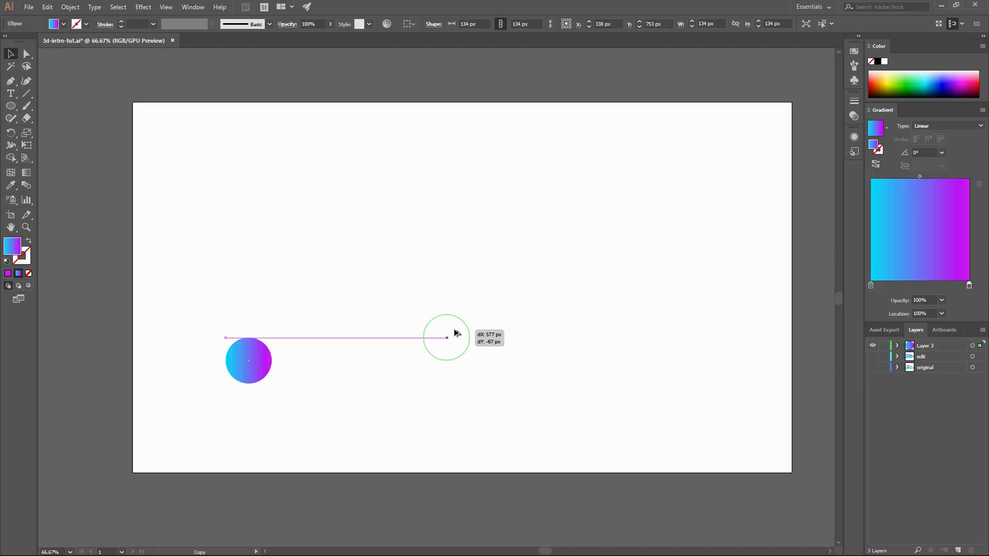
left_click_drag(457, 333, 469, 364)
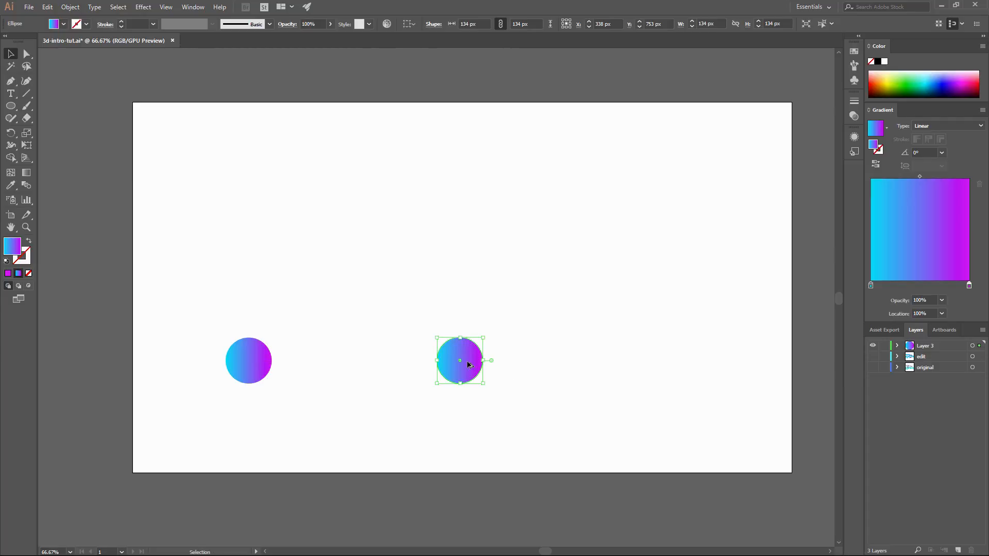
left_click(551, 372)
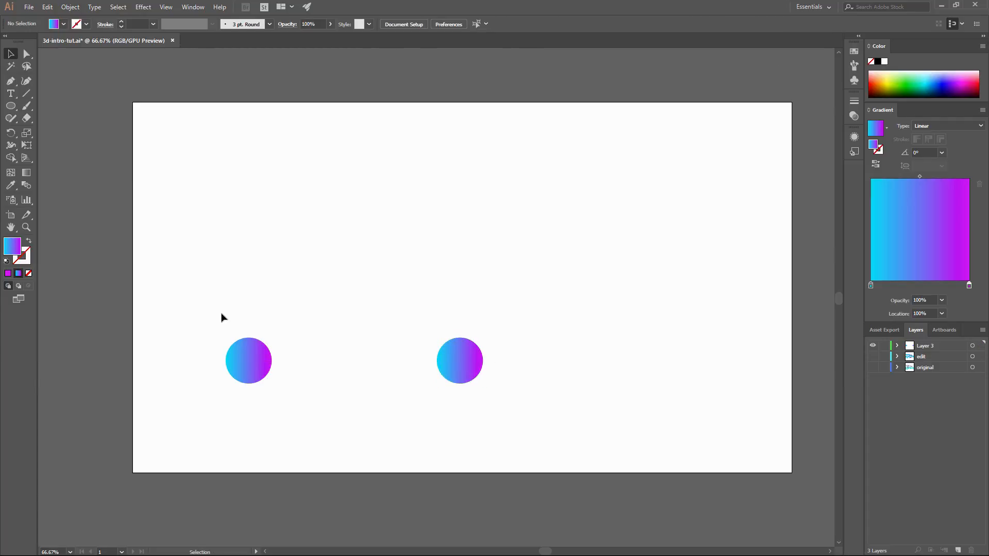
Step: Select both circles and set the blend options to 8 Specified Steps with Align to Path orientation
left_click_drag(204, 320, 512, 396)
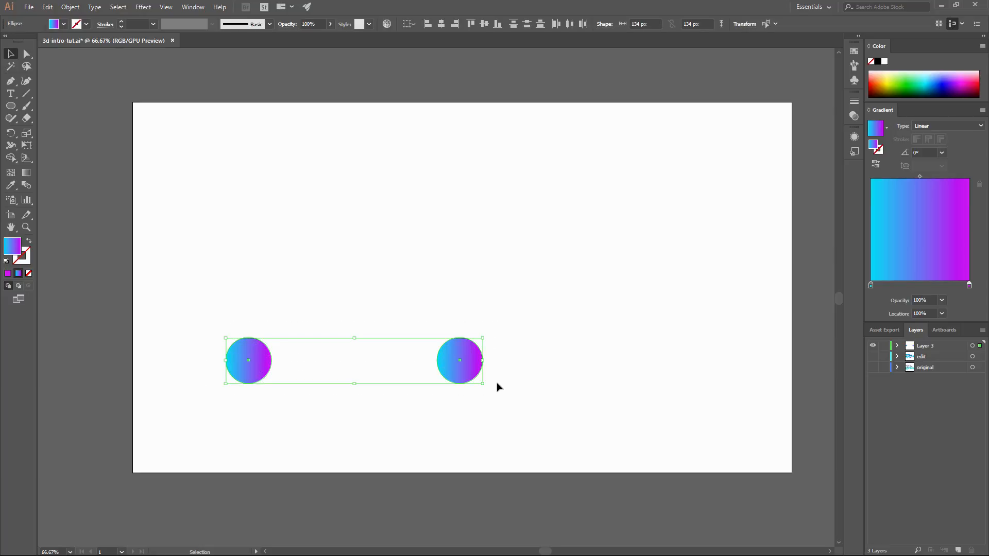
left_click(70, 7)
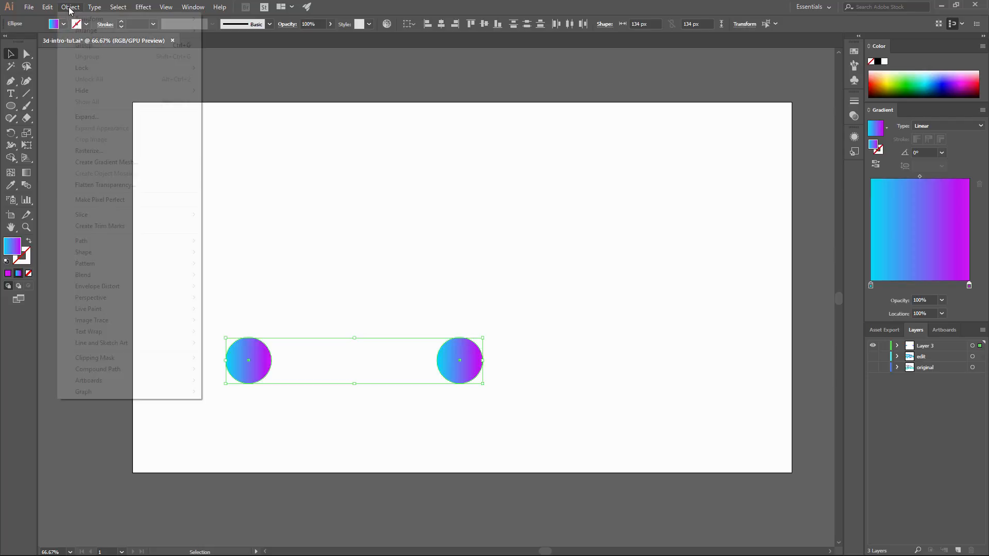
mouse_move(140, 279)
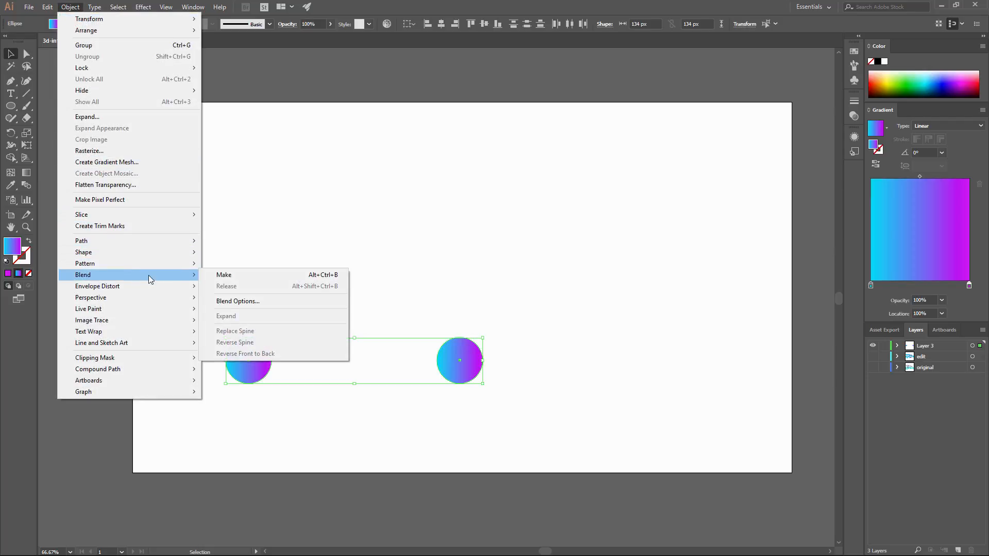
left_click(247, 301)
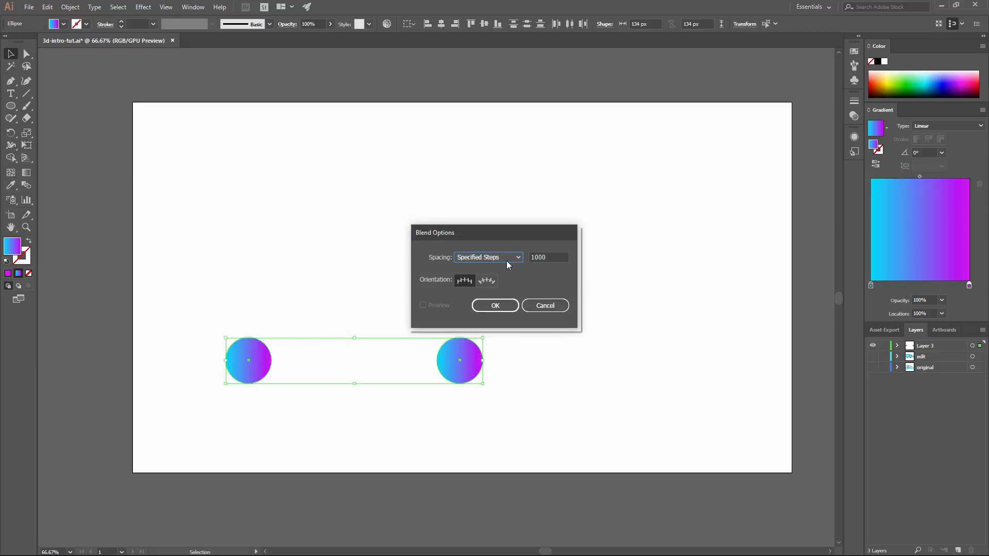
left_click(461, 258)
left_click(474, 267)
left_click(476, 257)
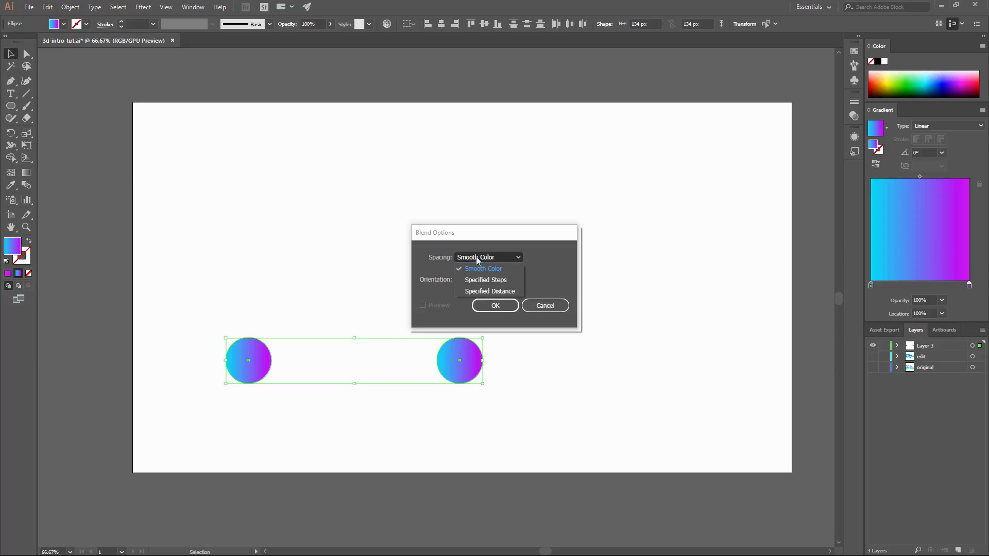
left_click(484, 282)
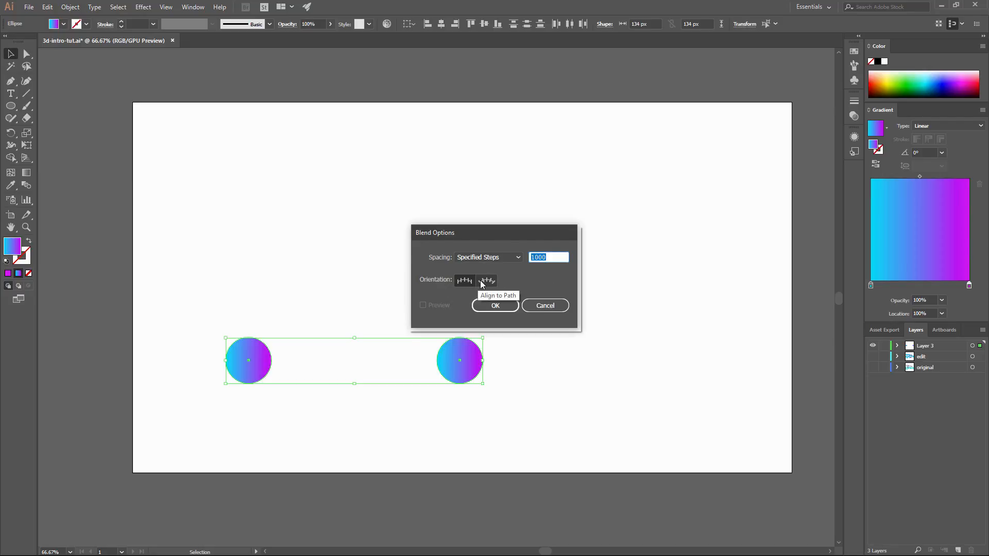
left_click(482, 282)
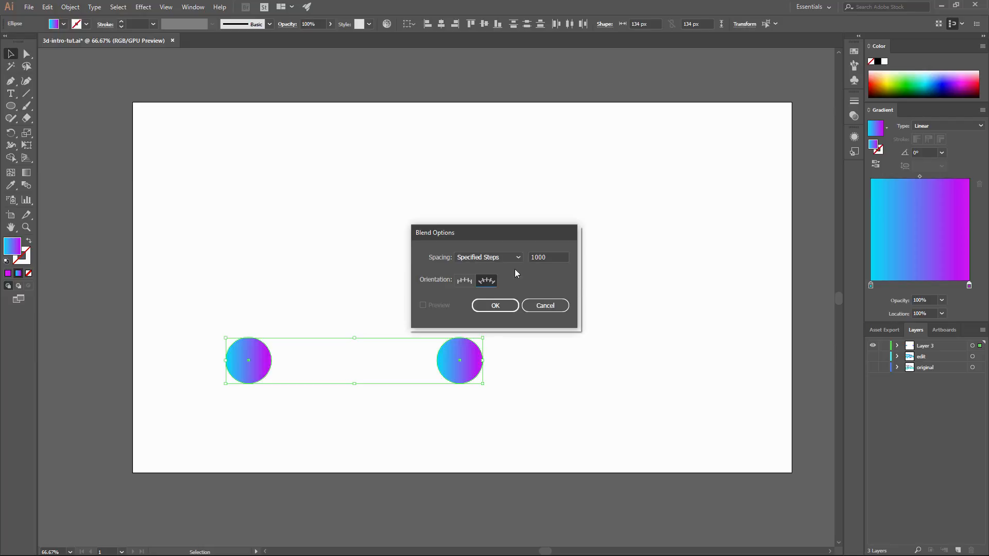
left_click(551, 256)
type("8")
double_click(530, 260)
left_click(505, 308)
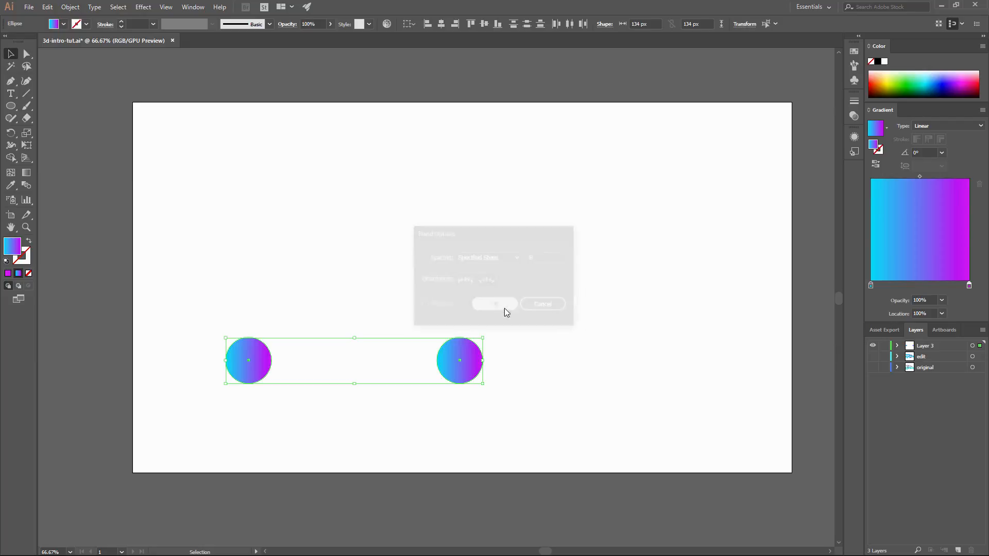
Step: Make a blend between the two circles and undo it
left_click(69, 7)
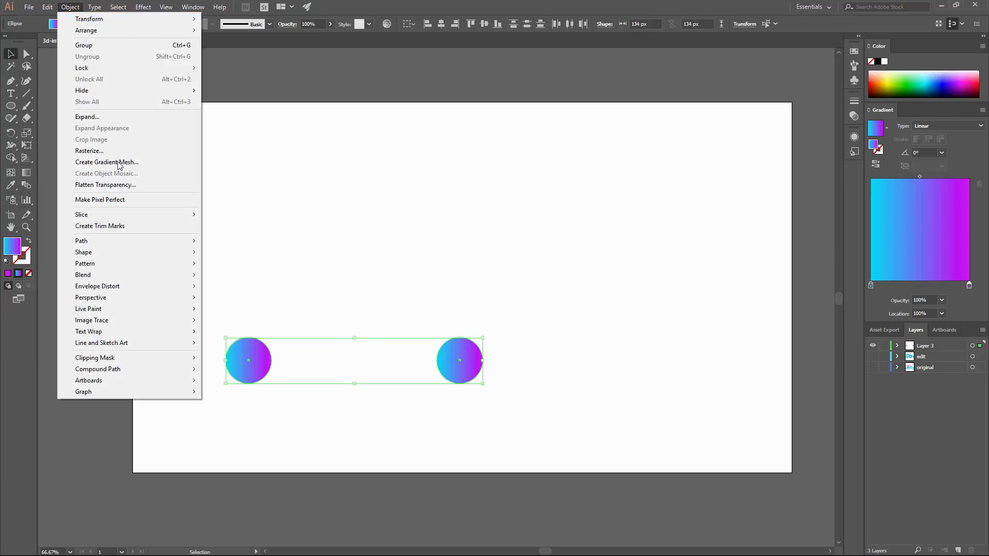
mouse_move(157, 276)
left_click(230, 279)
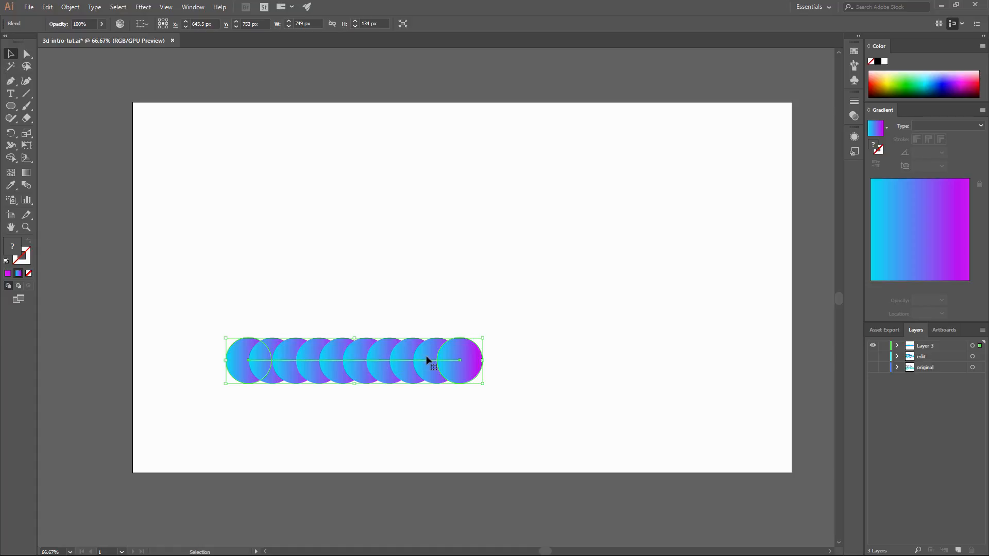
key("a")
key("ctrl+z")
key("v")
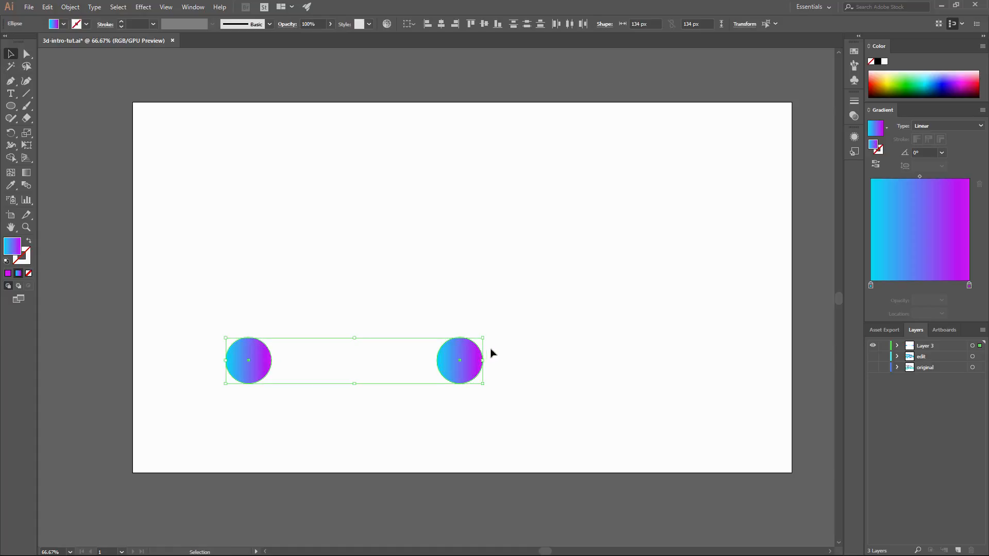
left_click(70, 6)
mouse_move(154, 273)
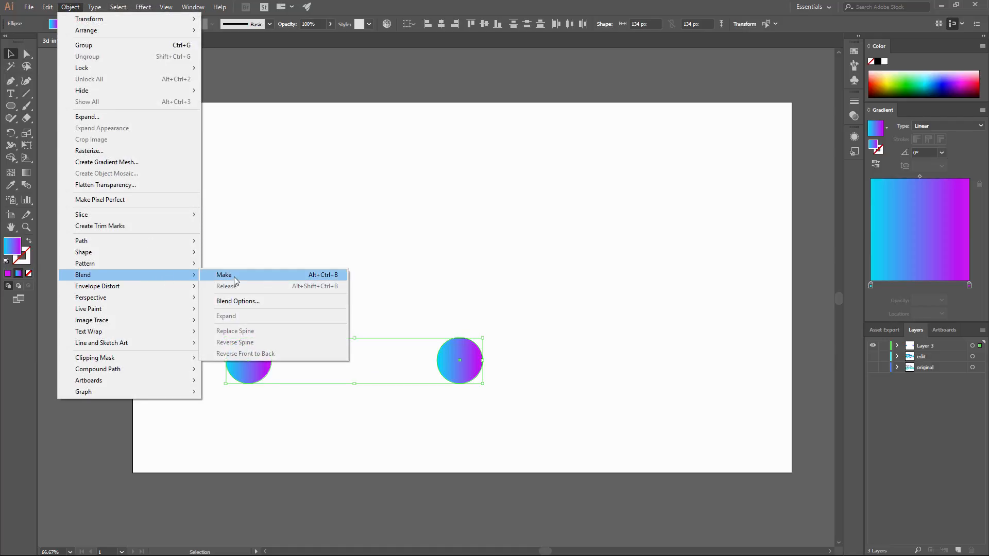
left_click(234, 275)
key("ctrl+z")
key("a")
Step: Set the blend options for the two circles to 1000 Specified Steps
left_click(70, 6)
mouse_move(155, 274)
left_click(238, 302)
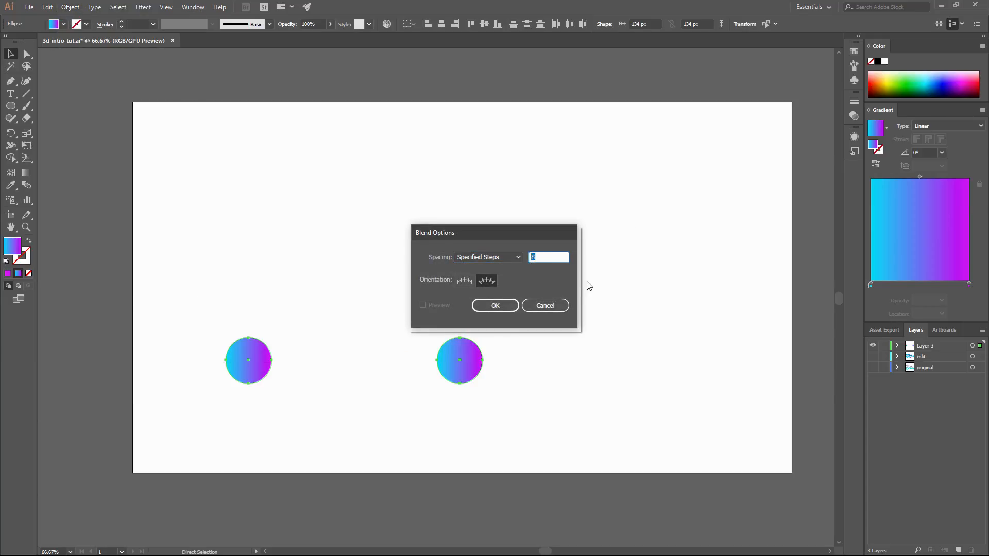
type("2")
type("00")
type("0")
left_click(513, 309)
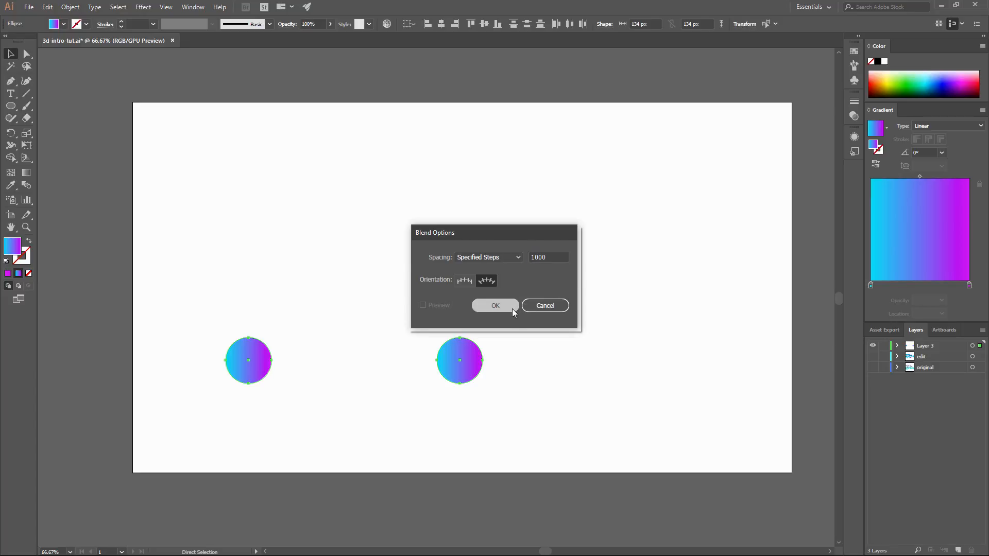
Step: Make a blend between the two gradient circles and deselect it
left_click(64, 10)
mouse_move(137, 273)
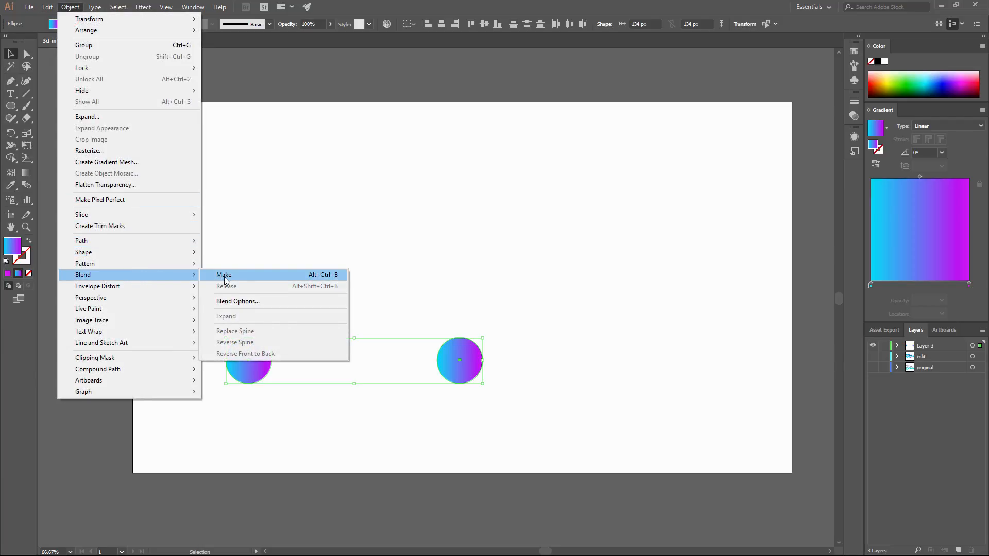
left_click(292, 278)
left_click(541, 367)
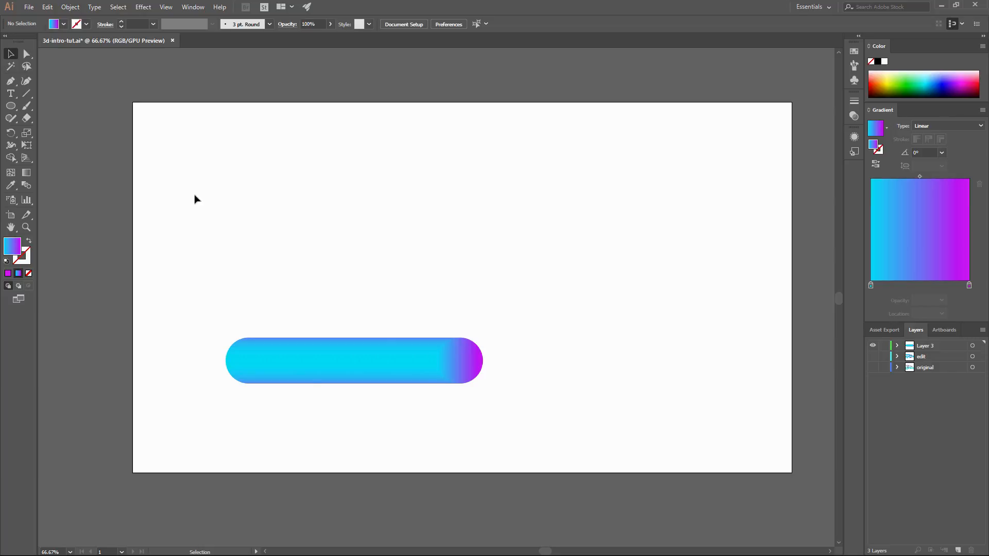
Step: Hide Layer 3 and show the original layer with the letter paths
left_click(872, 345)
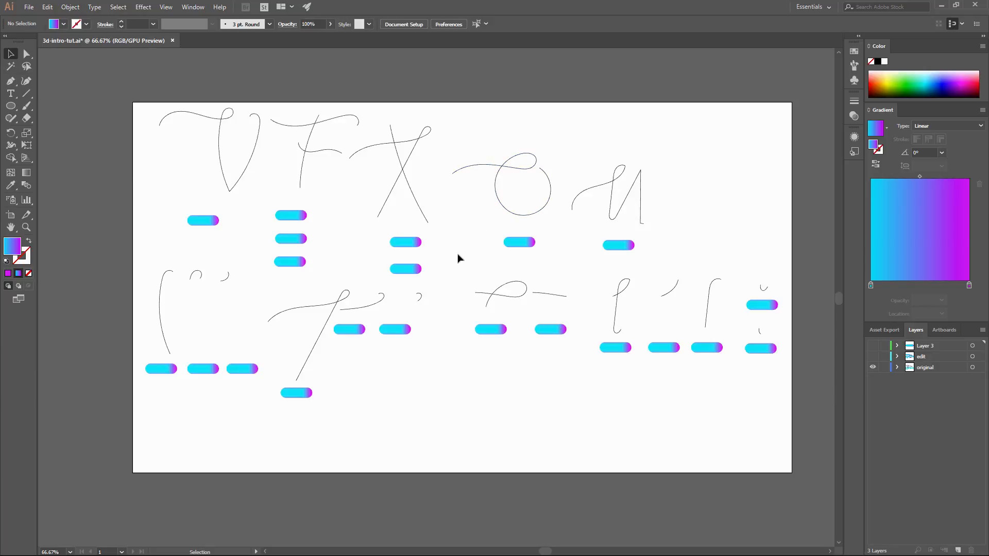
Step: Choose the Pencil tool and set its fidelity to the Smooth end of the scale
left_click(13, 121)
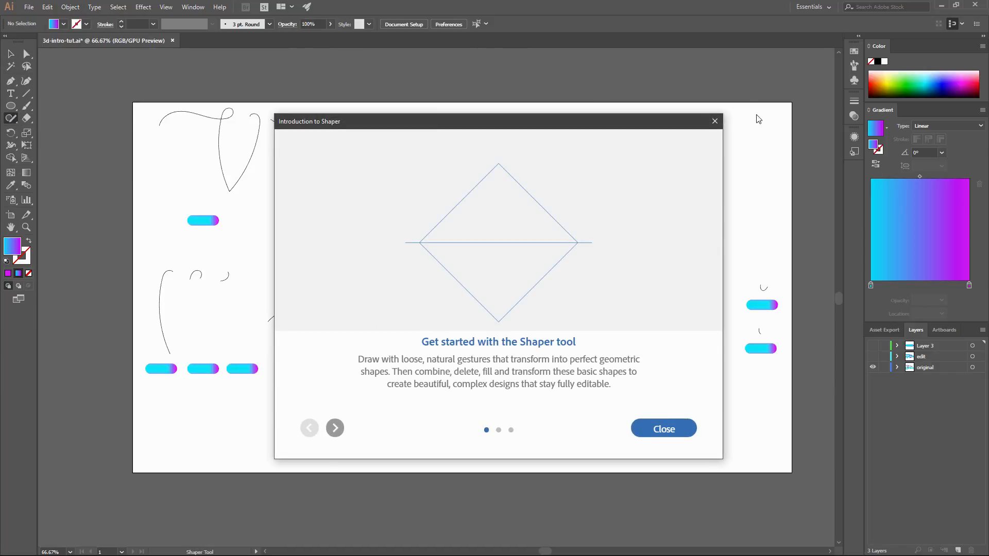
left_click(713, 120)
left_click(11, 118)
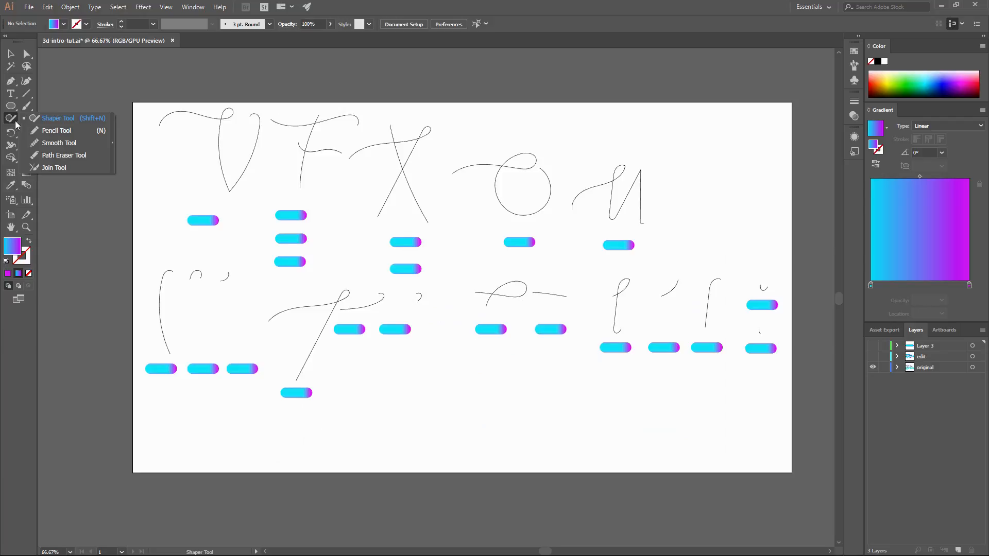
left_click(51, 131)
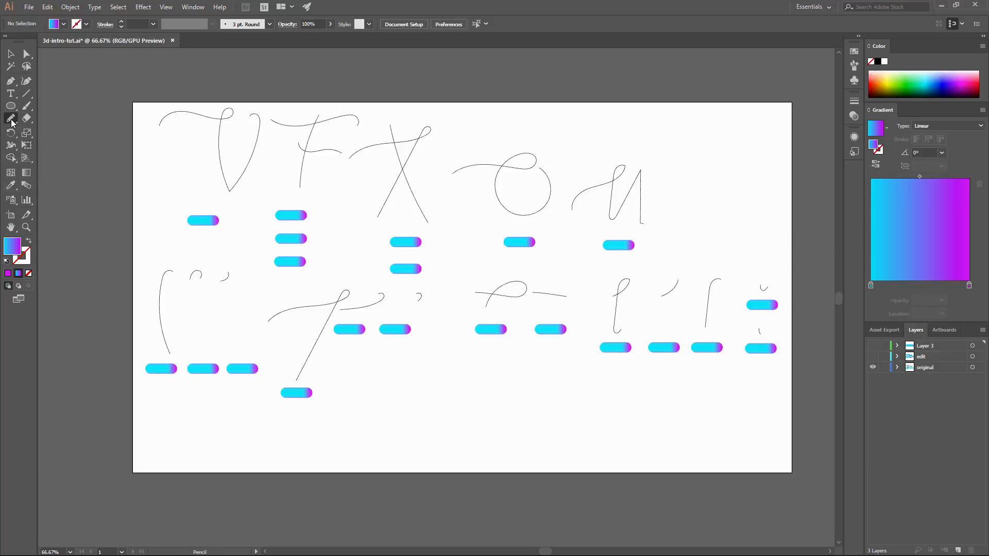
double_click(11, 119)
left_click_drag(494, 216, 584, 215)
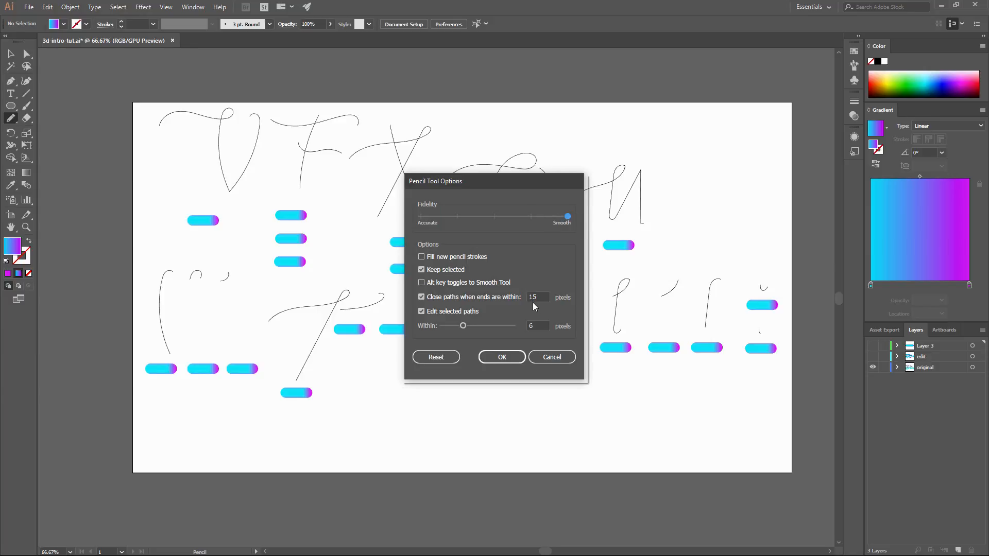
left_click(515, 359)
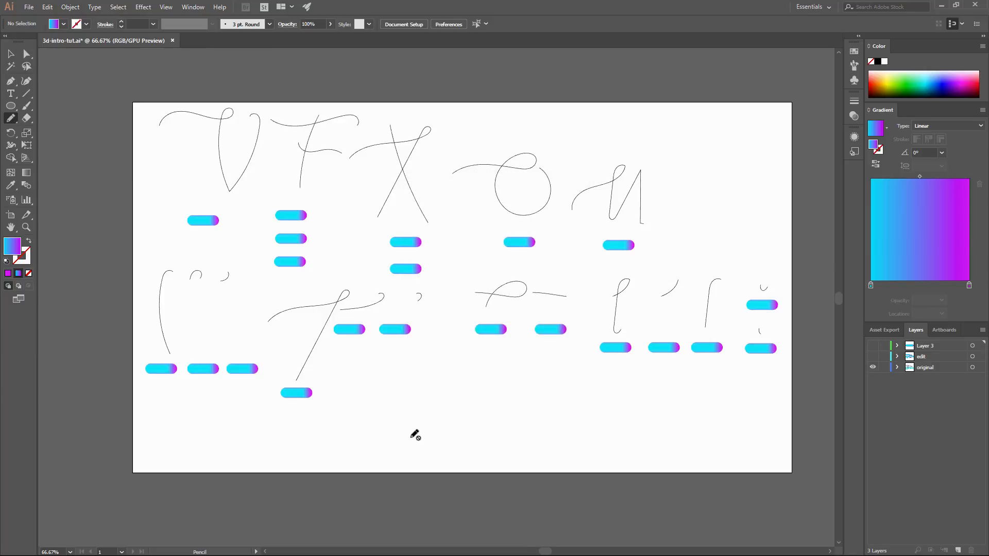
Step: Draw a looping letter O about 321 px wide and 243 px high with the Pencil on the original layer, below the second row
left_click(930, 368)
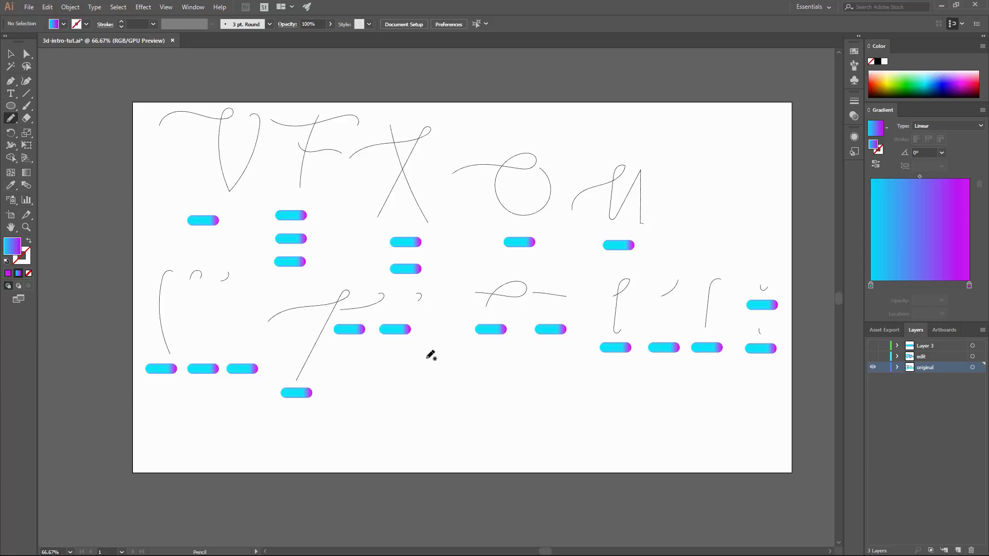
mouse_move(415, 385)
left_mouse_down()
mouse_move(493, 381)
mouse_move(511, 368)
mouse_move(465, 380)
mouse_move(465, 430)
mouse_move(508, 445)
mouse_move(524, 406)
mouse_move(512, 378)
left_mouse_up()
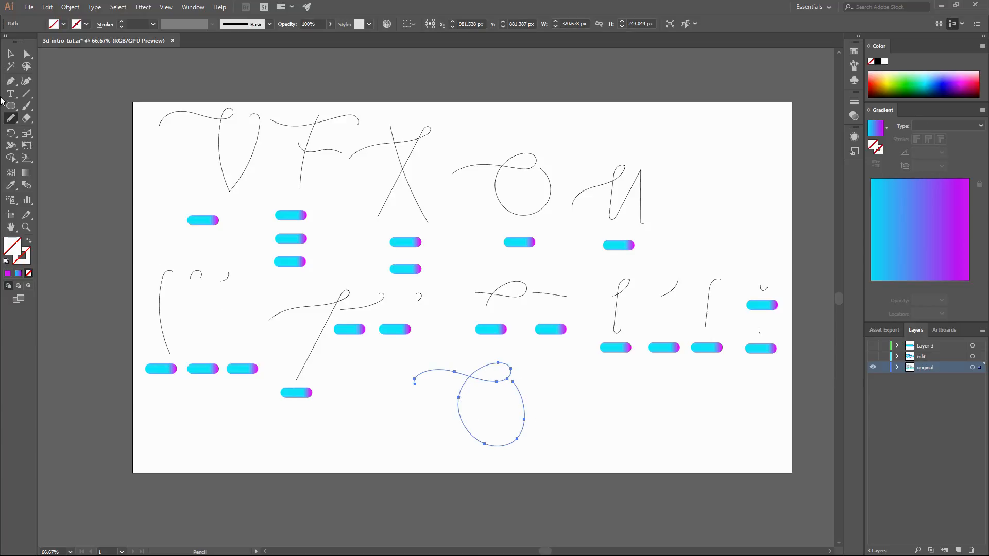
left_click(11, 53)
key("Delete")
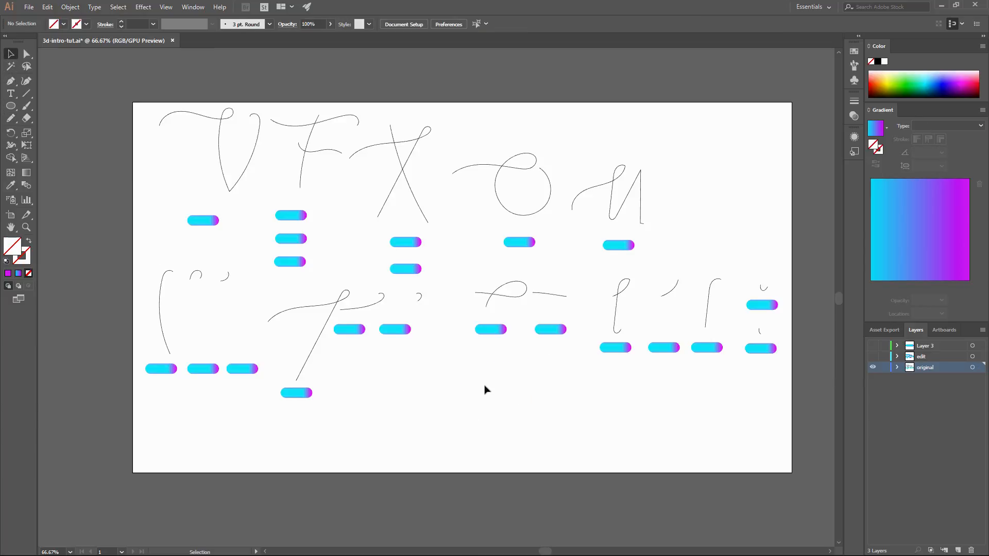
Step: Give the pencil-drawn O no fill and a black 1 pt stroke, and delete it
left_click_drag(428, 380, 553, 447)
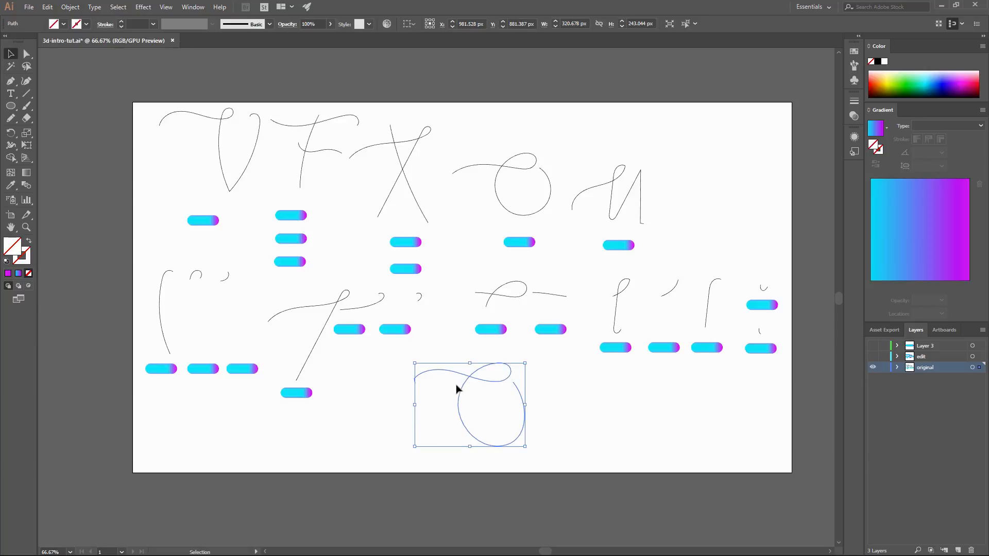
left_click(57, 24)
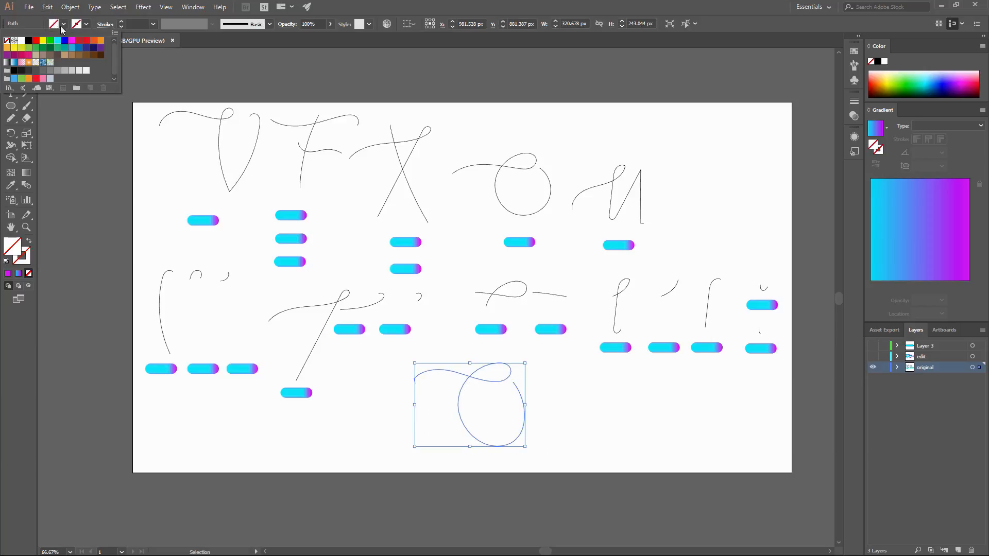
left_click(28, 41)
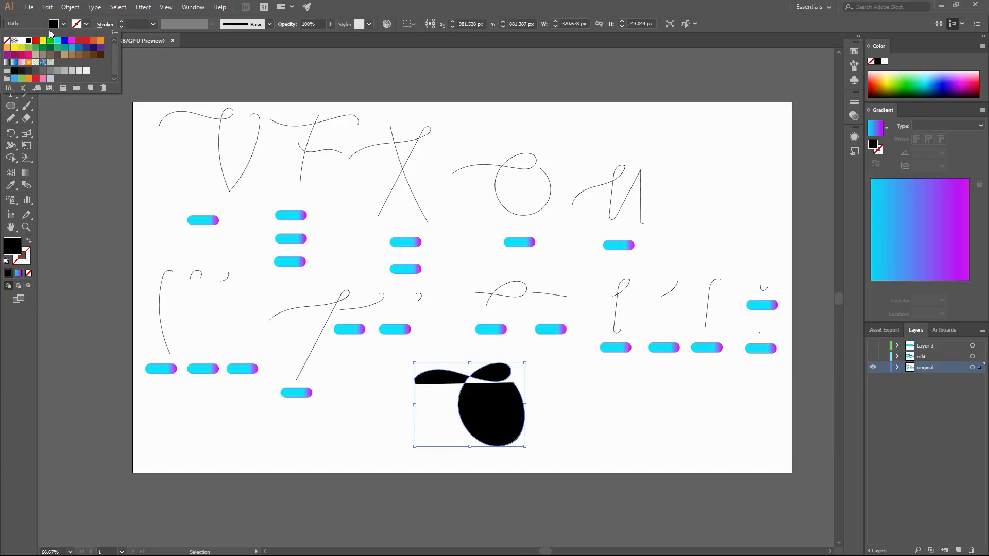
left_click(5, 42)
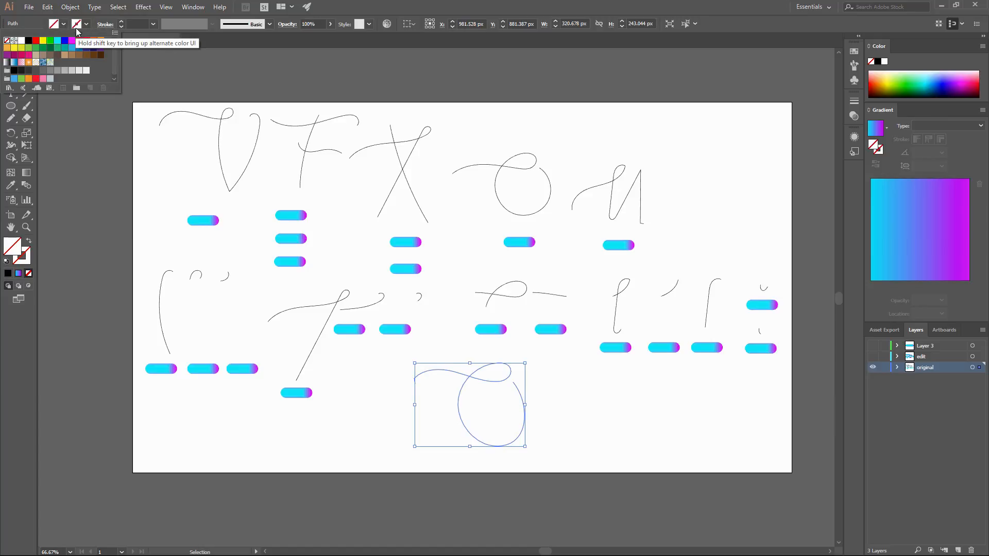
left_click(599, 382)
left_click(562, 410)
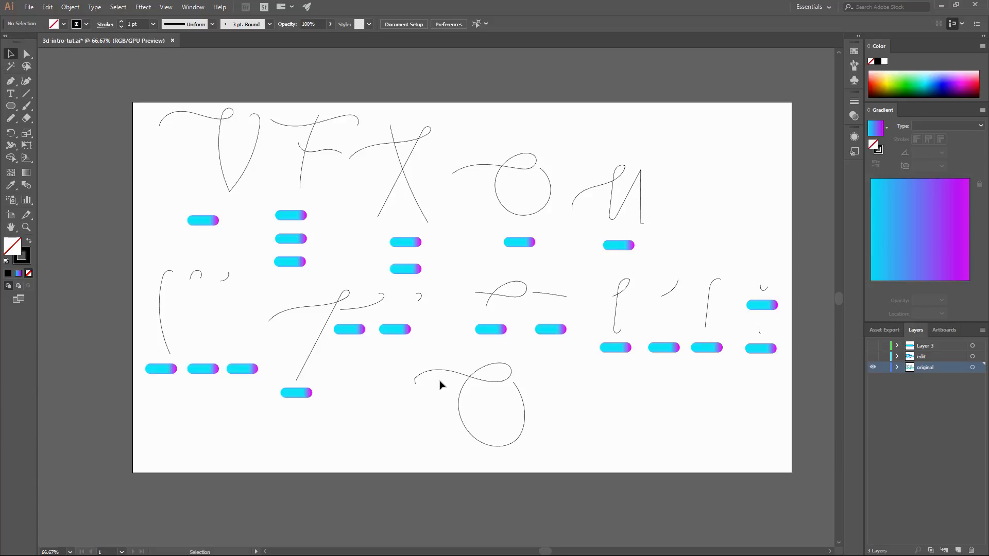
left_click_drag(389, 366, 573, 448)
key("Delete")
Step: Replace the spine of the gradient blend below the V with the V letter path and deselect it
left_click(223, 151)
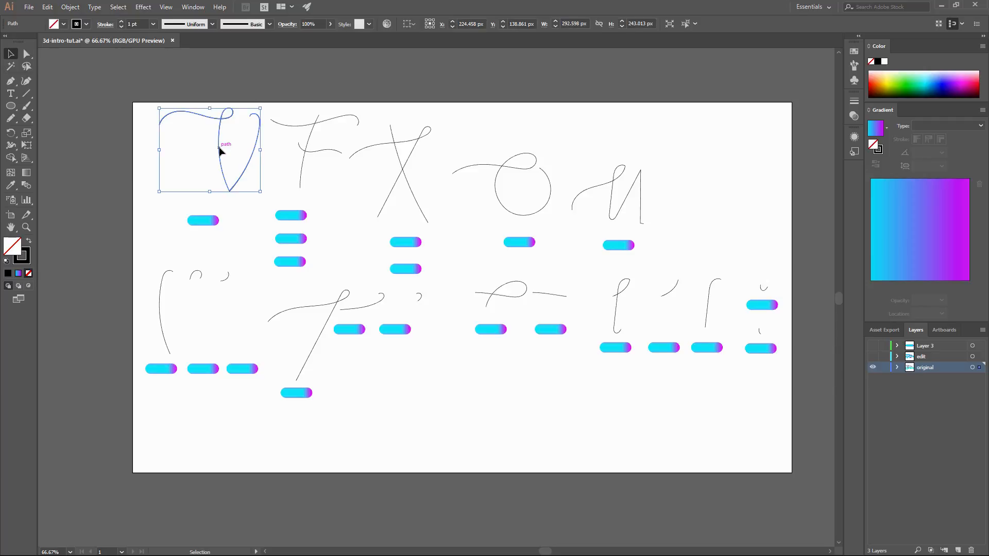
left_click(205, 221, "shift")
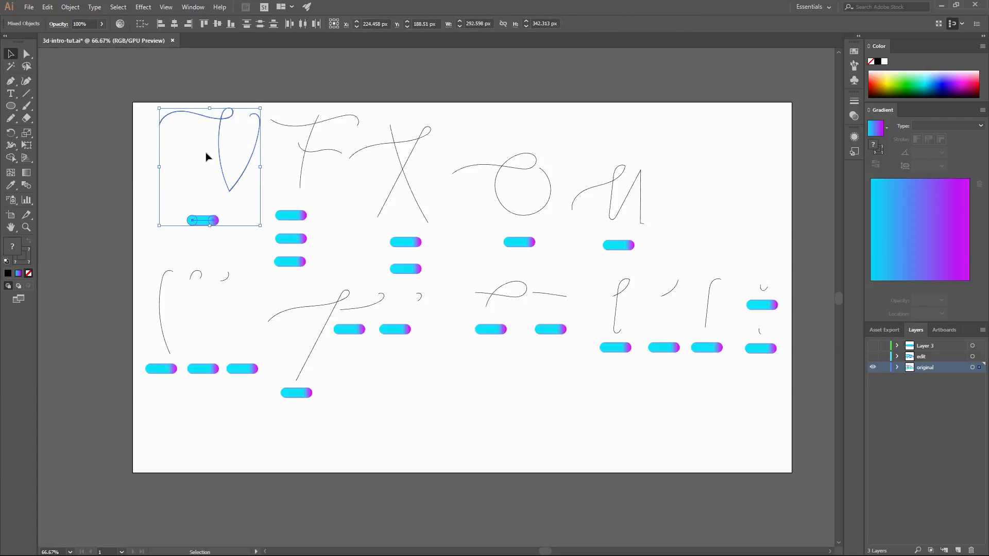
left_click(71, 7)
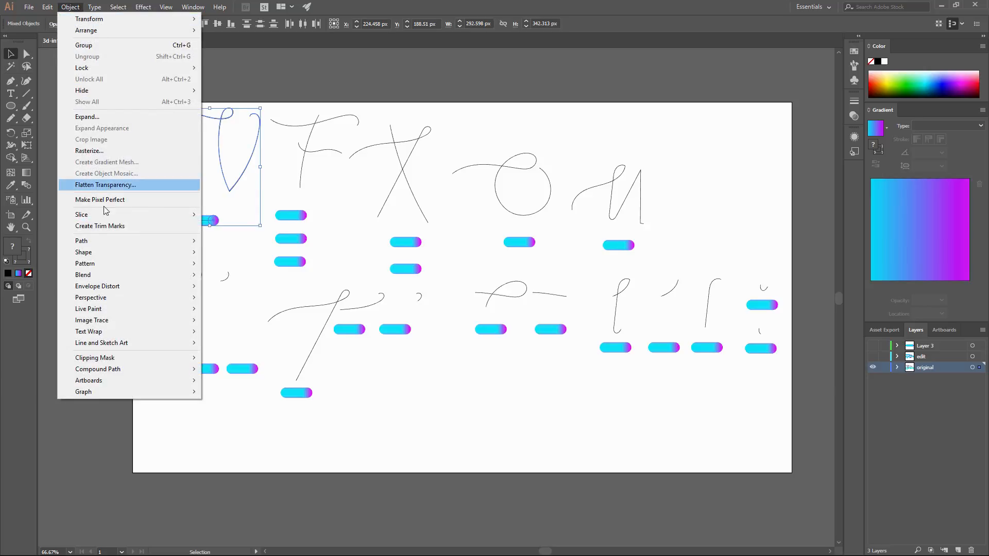
mouse_move(119, 278)
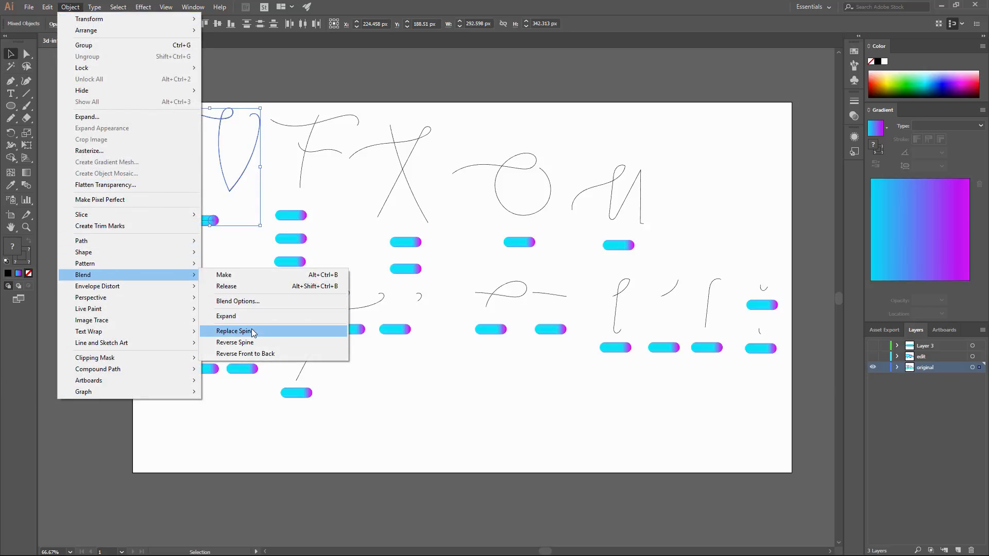
left_click(252, 331)
left_click(194, 211)
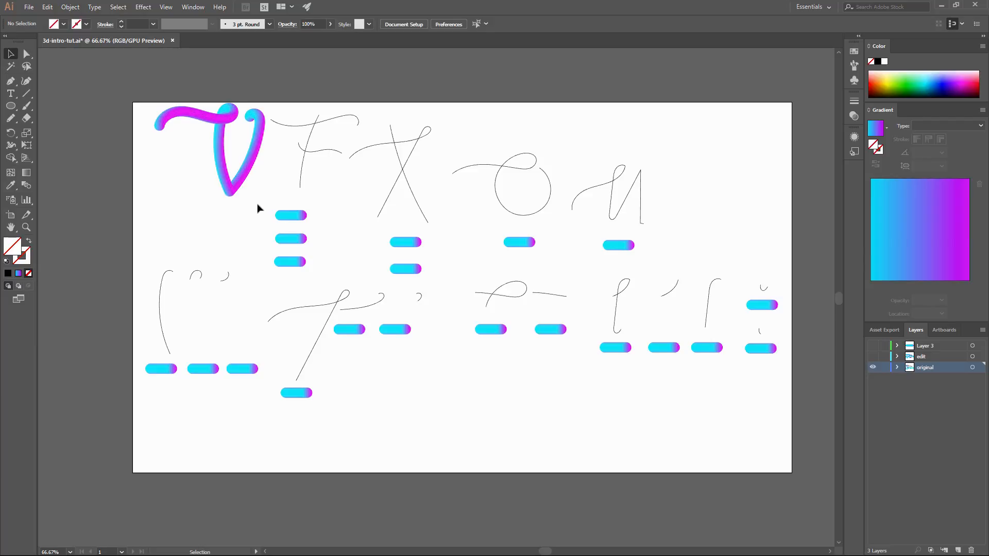
double_click(327, 150)
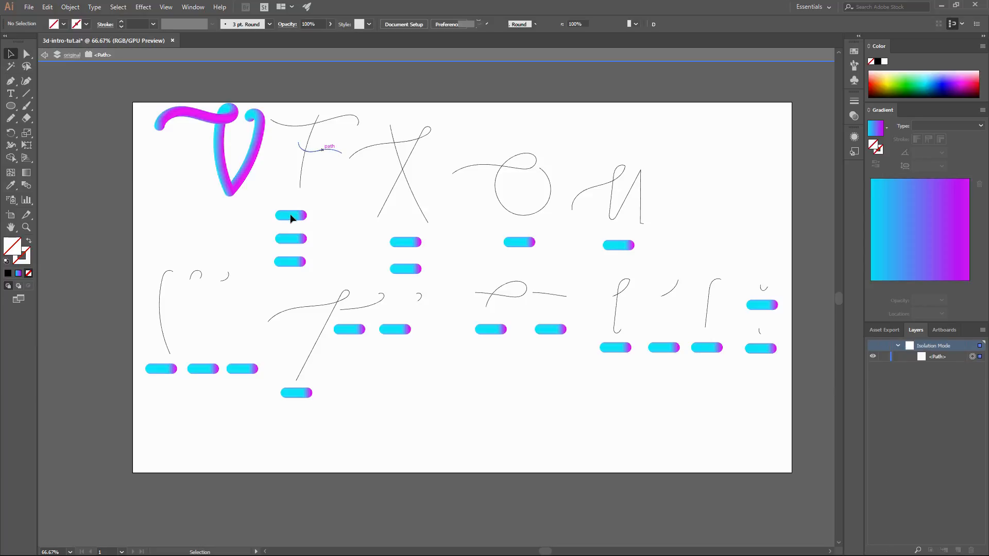
left_click(319, 150)
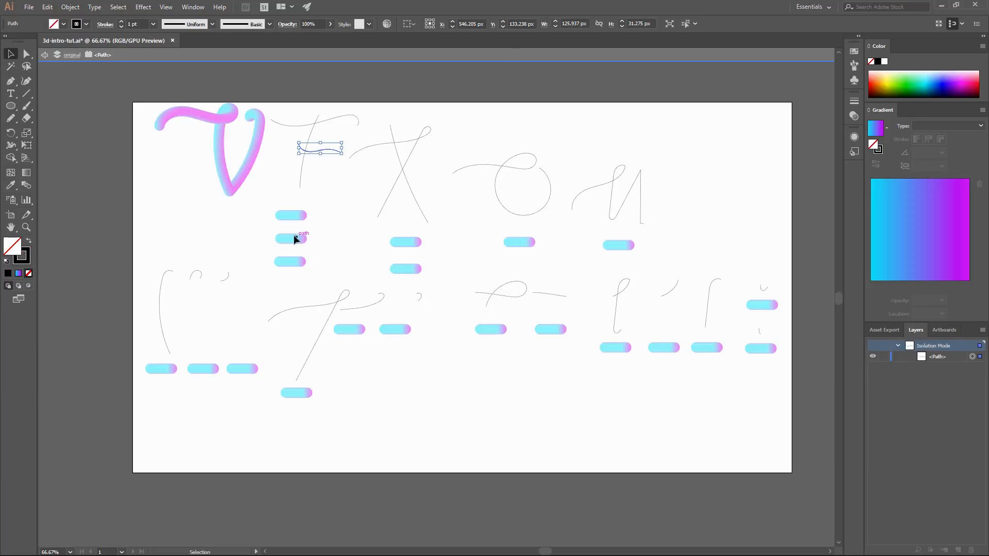
double_click(332, 204)
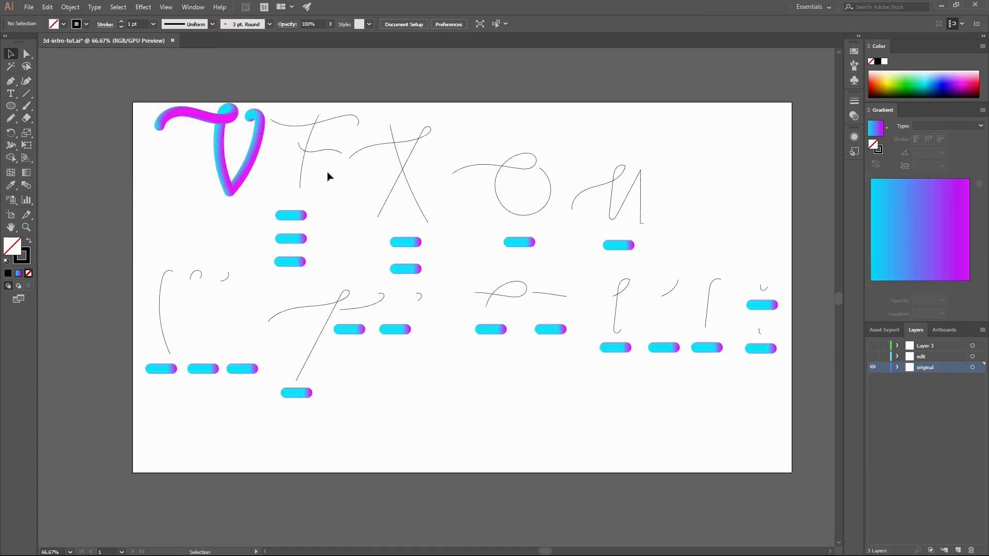
left_click(320, 153)
left_click(329, 190)
Step: Replace the spine of the uppermost gradient blend below the F with the letter's top bar path
left_click(323, 123)
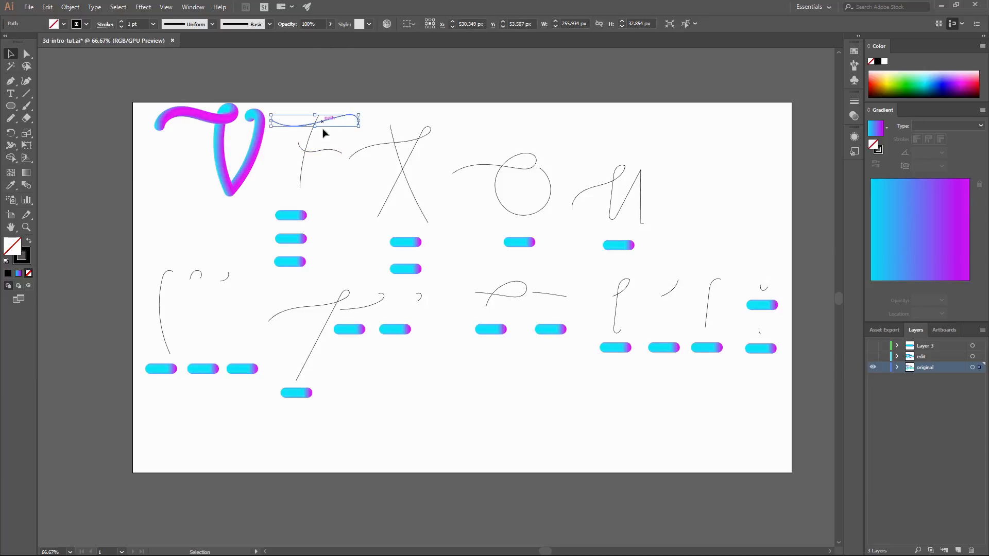
left_click(290, 217, "shift")
left_click(70, 7)
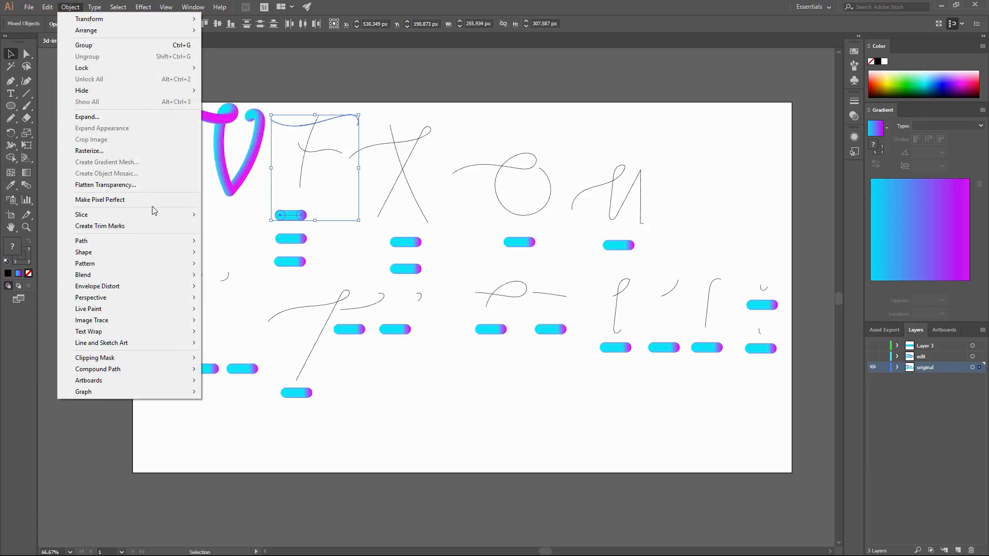
mouse_move(157, 277)
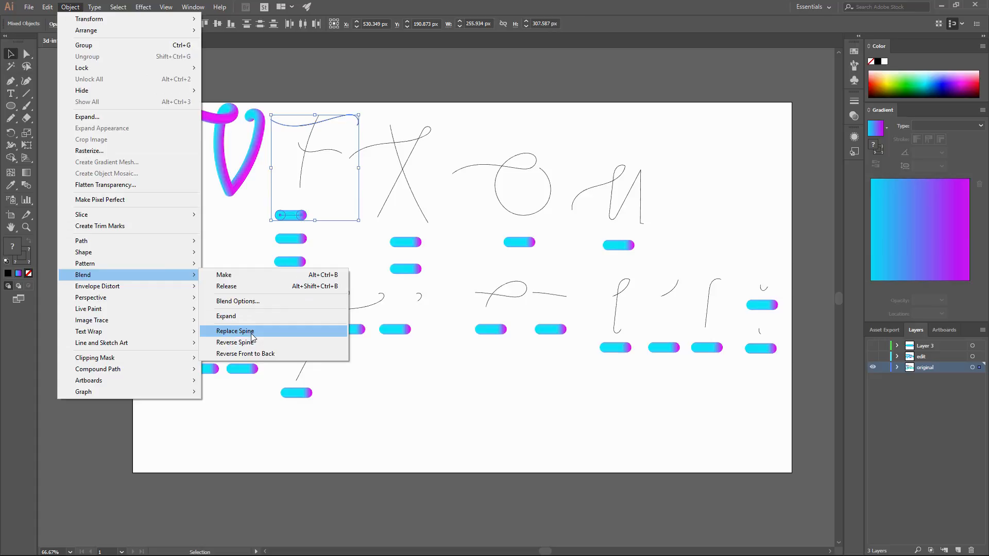
left_click(235, 331)
left_click(353, 252)
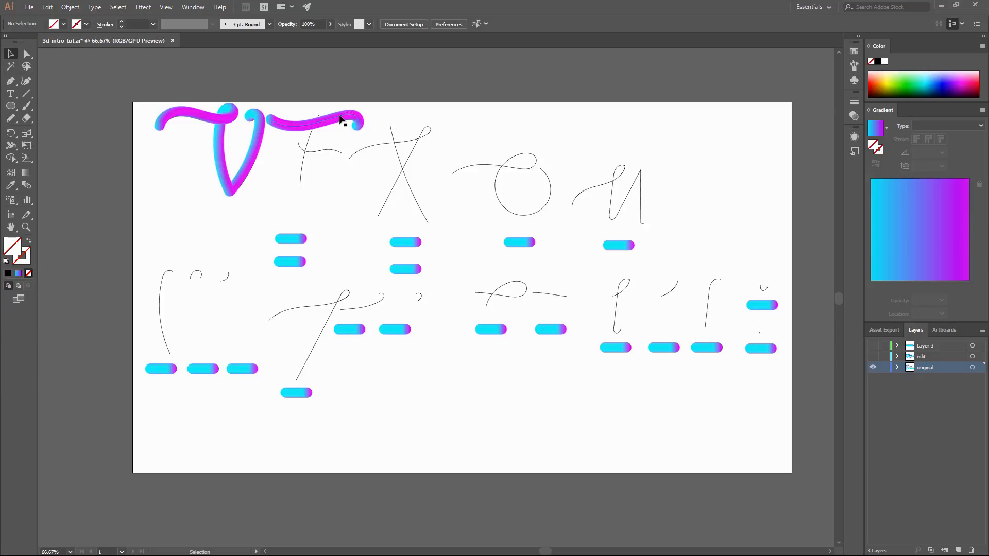
Step: Replace the spine of the next gradient blend below the F with the letter's vertical stem path
left_click(310, 139)
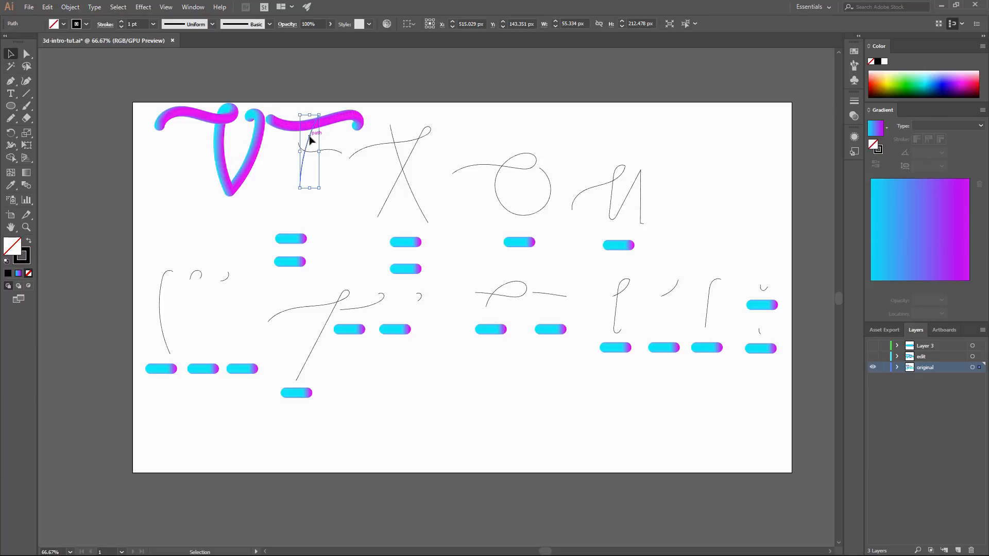
left_click(284, 239, "shift")
left_click(70, 8)
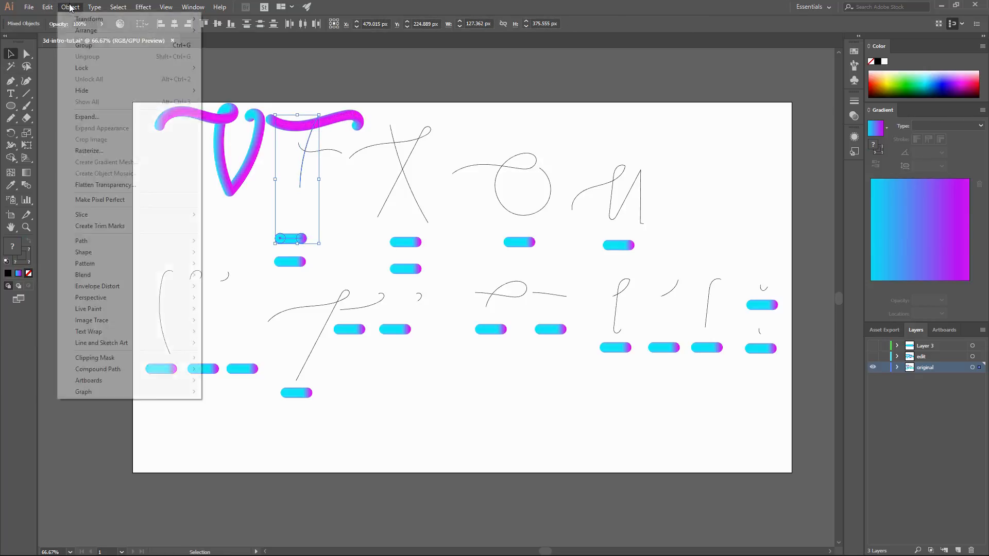
mouse_move(142, 271)
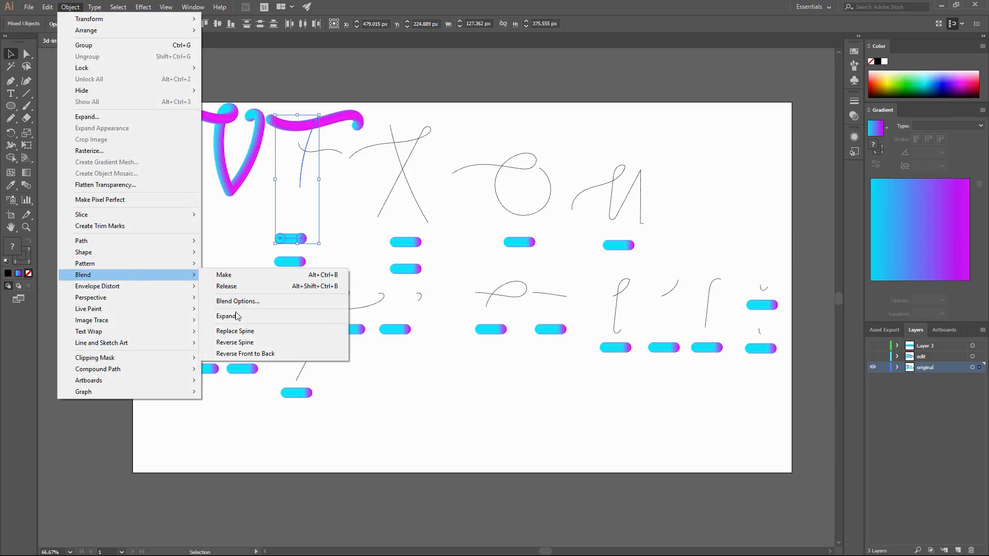
left_click(237, 330)
left_click(359, 205)
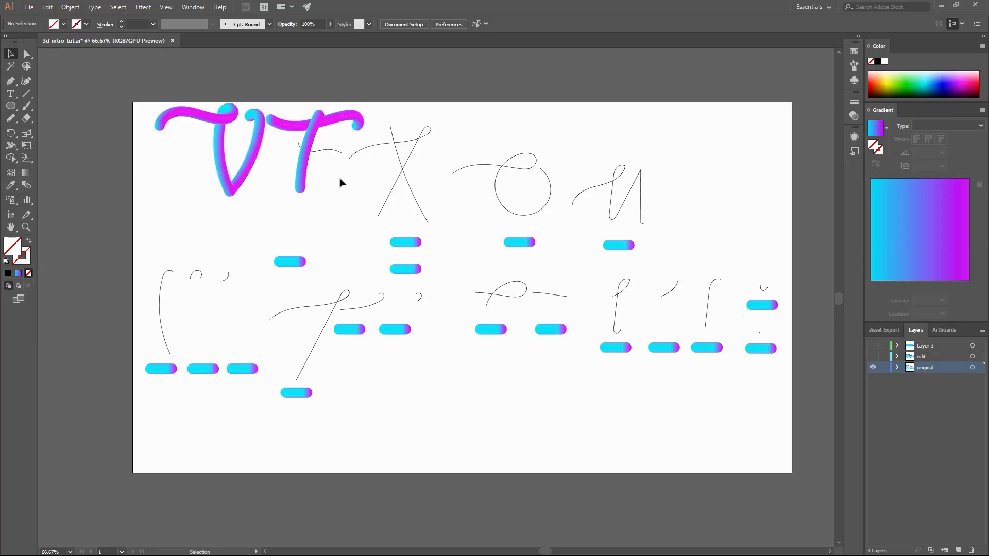
Step: Undo the spine replacements on the F's top bar and stem
key("ctrl+z")
key("ctrl+z")
key("ctrl+z")
key("ctrl+z")
key("ctrl+z")
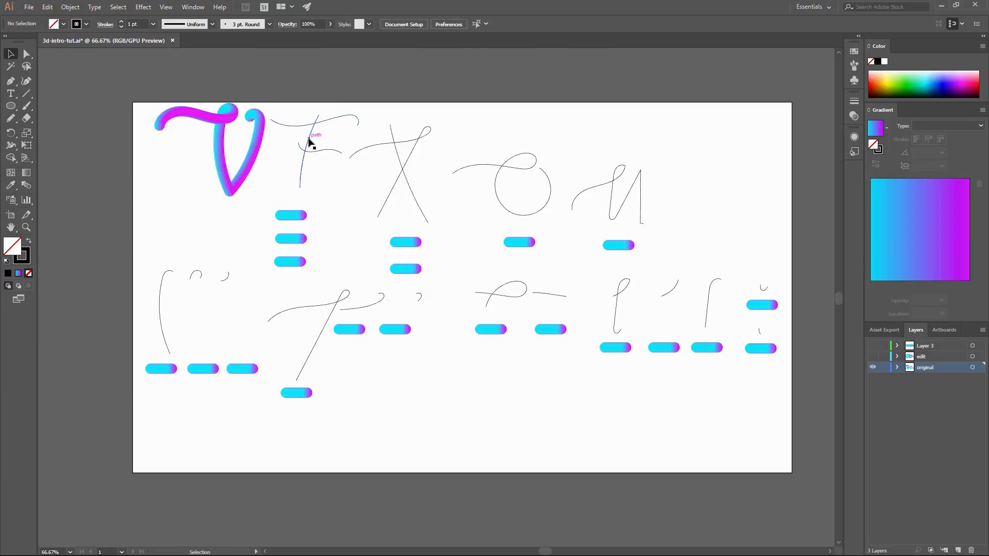
Step: Replace the spine of the uppermost gradient blend below the F with the letter's vertical stem path
left_click(311, 142)
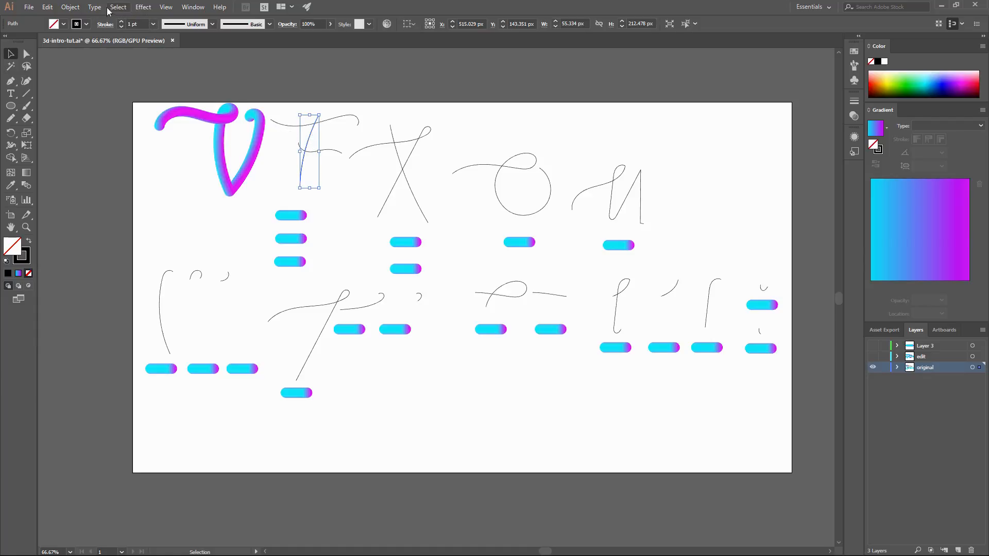
left_click(290, 217, "shift")
left_click(70, 6)
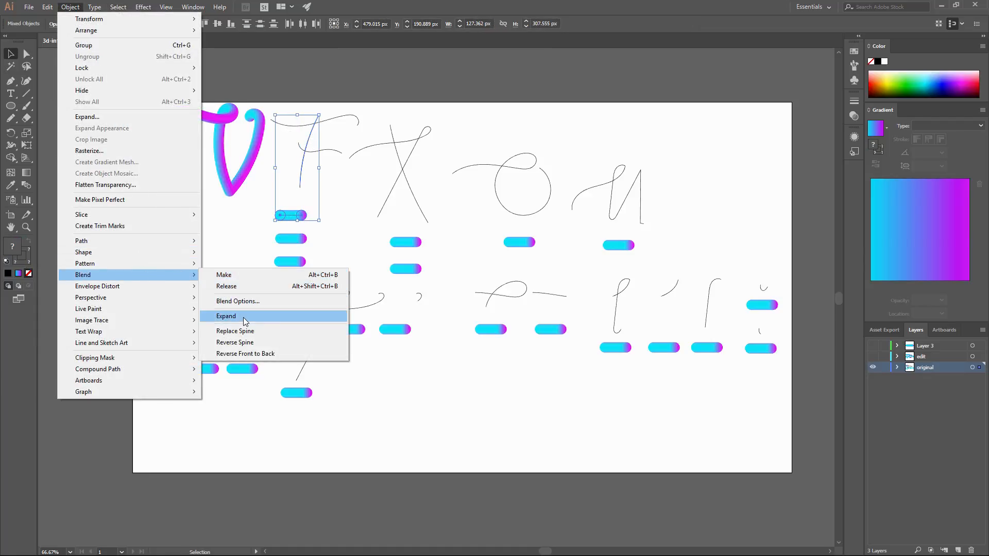
left_click(248, 333)
Step: Replace the spine of the next gradient blend below the F with the letter's top bar path
left_click(342, 121)
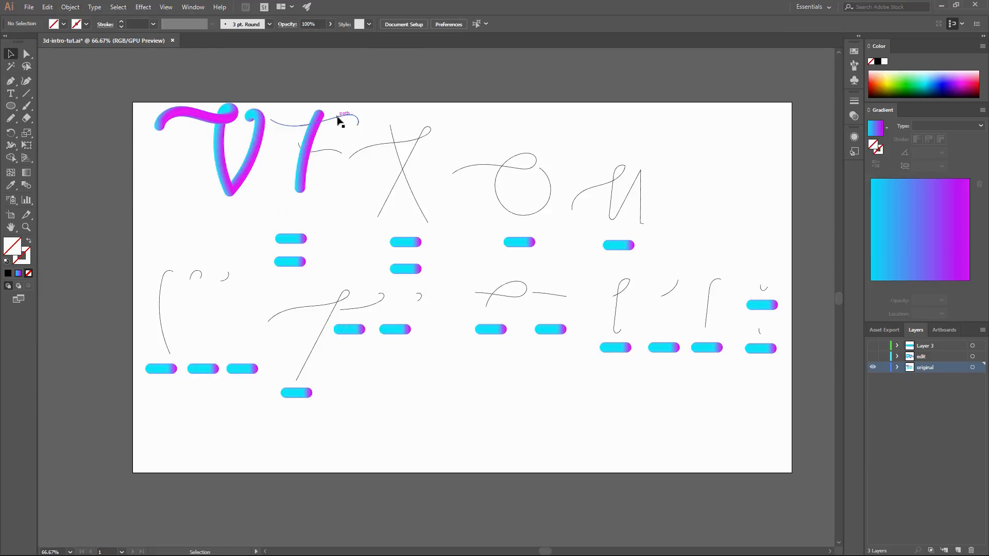
left_click(290, 239, "shift")
left_click(70, 7)
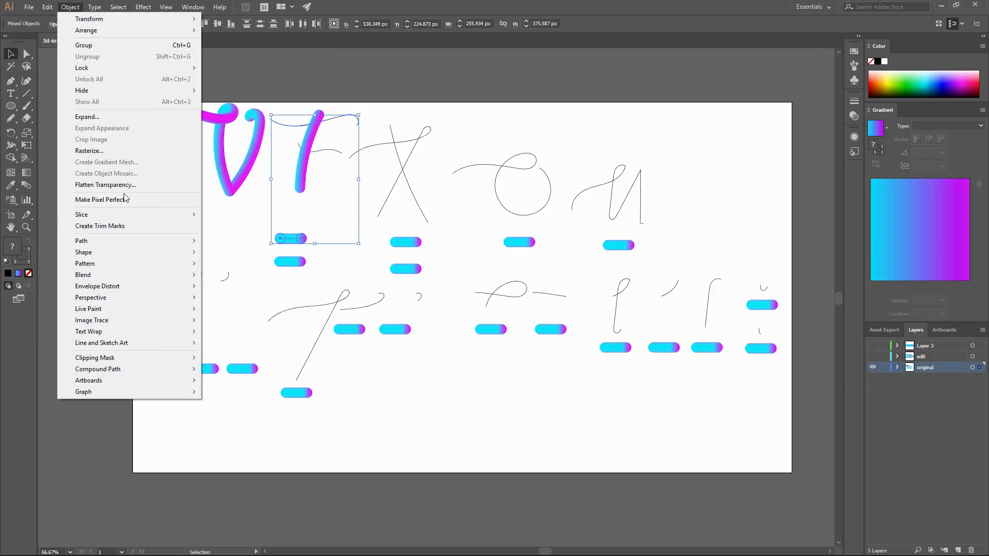
mouse_move(138, 275)
left_click(242, 332)
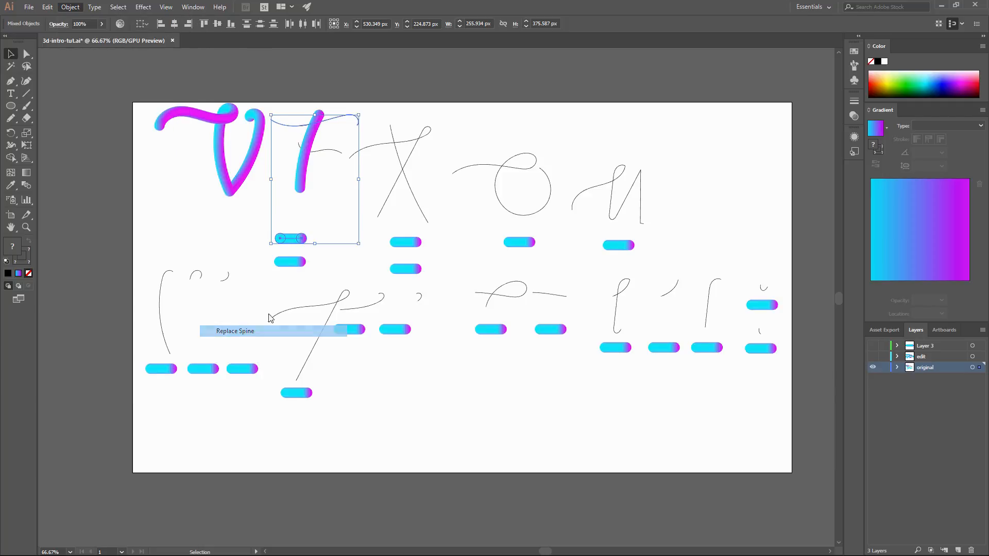
Step: Replace the spine of the lower gradient blend below the F with the letter's short middle crossbar path
left_click(322, 149)
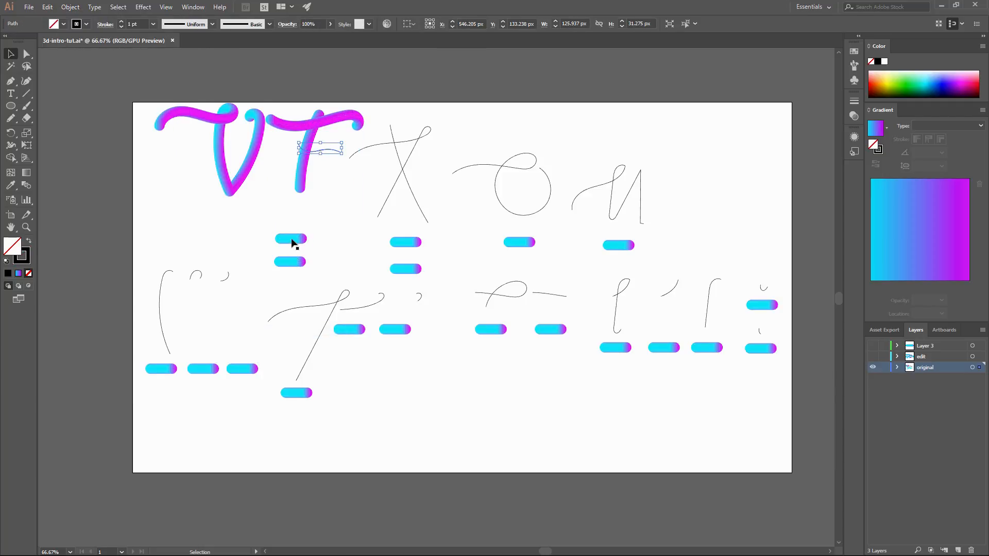
left_click(291, 261)
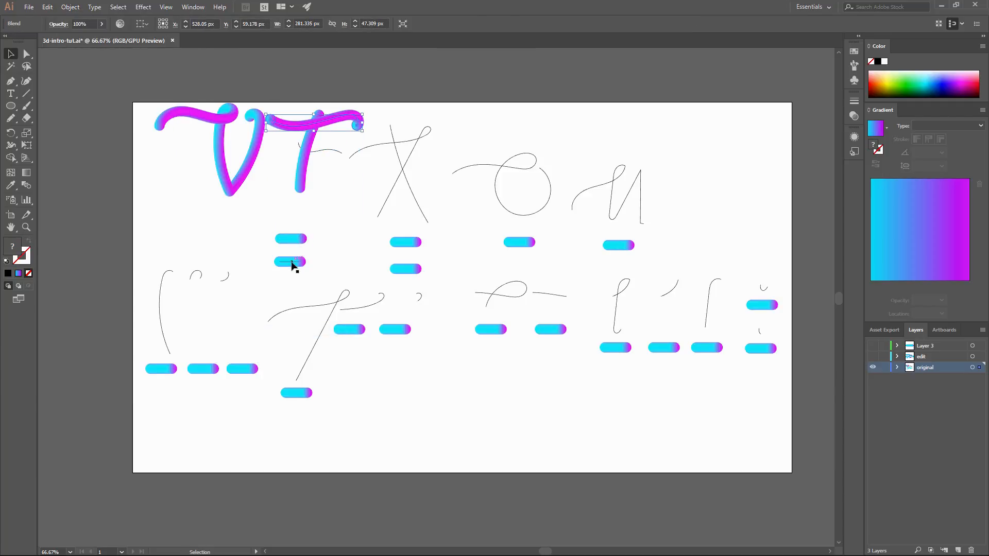
left_click(323, 150, "shift")
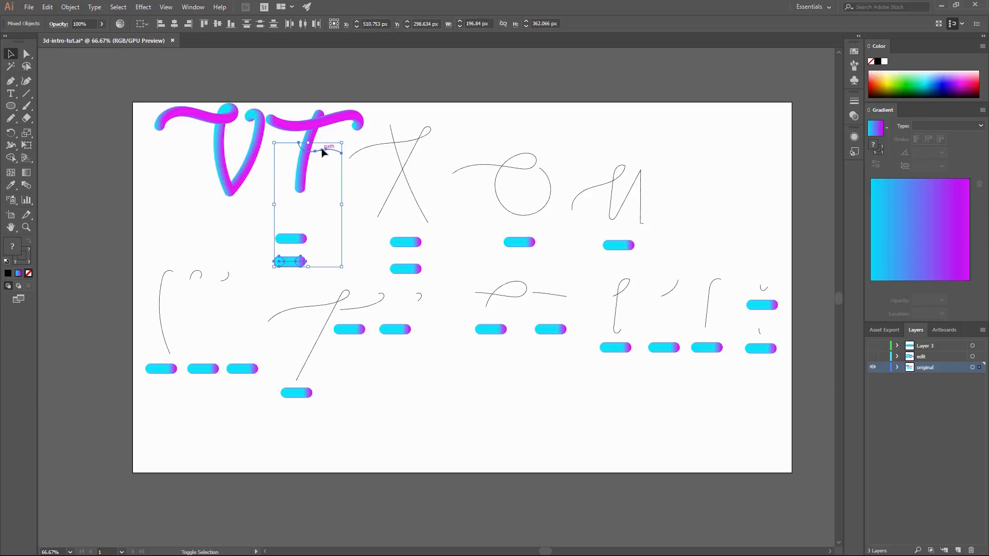
left_click(70, 7)
mouse_move(137, 276)
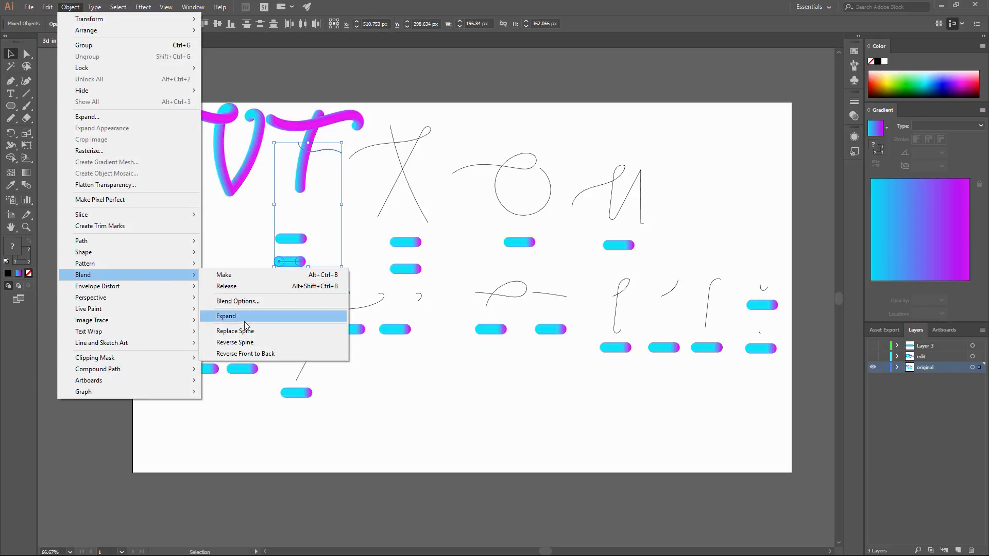
left_click(235, 331)
left_click(223, 250)
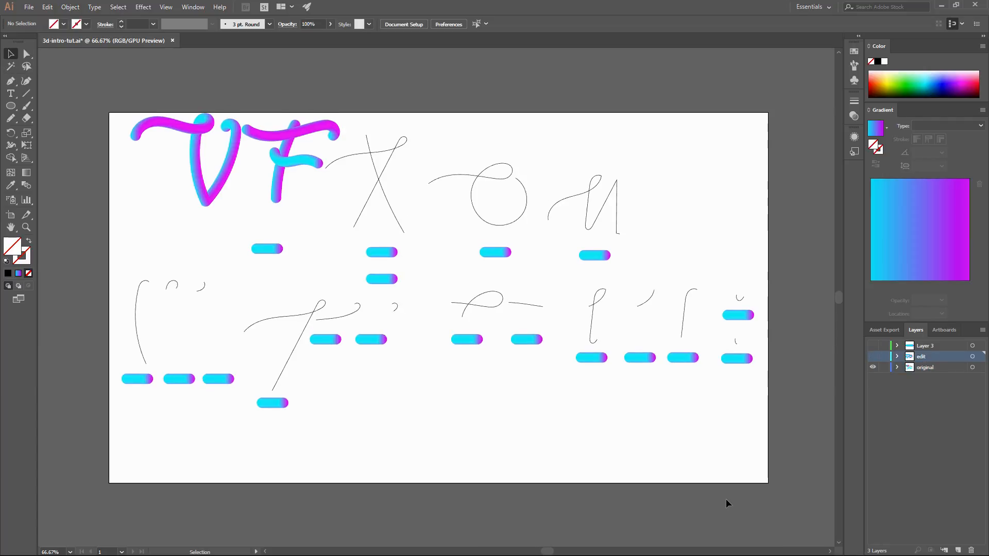
Step: Show the edit layer with the finished lettering, hide the original layer, and close Illustrator to continue in After Effects
left_click(874, 357)
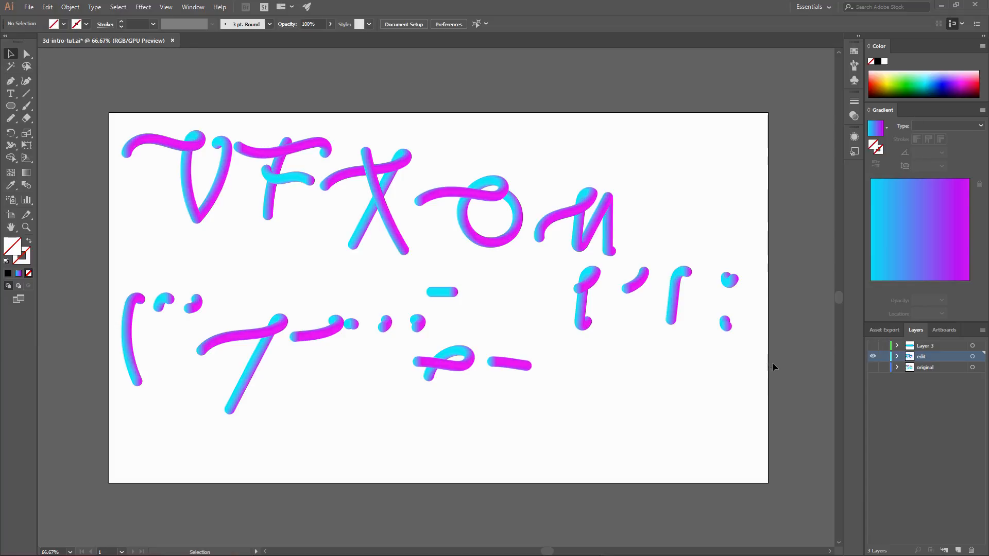
left_click(975, 5)
left_click(545, 298)
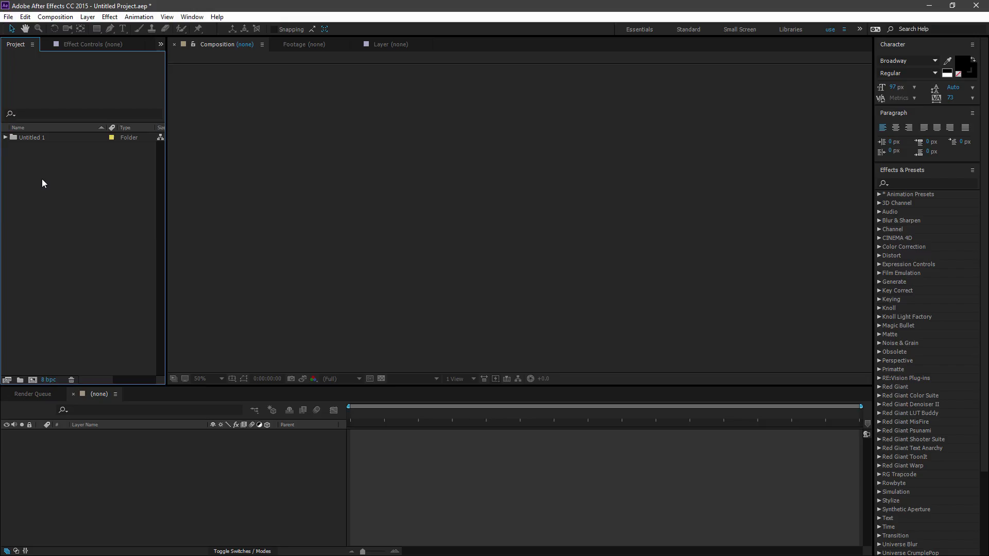
Step: Import 3d-intro-tut.ai into the project as a Composition with footage dimensions set to Layer Size
right_click(39, 197)
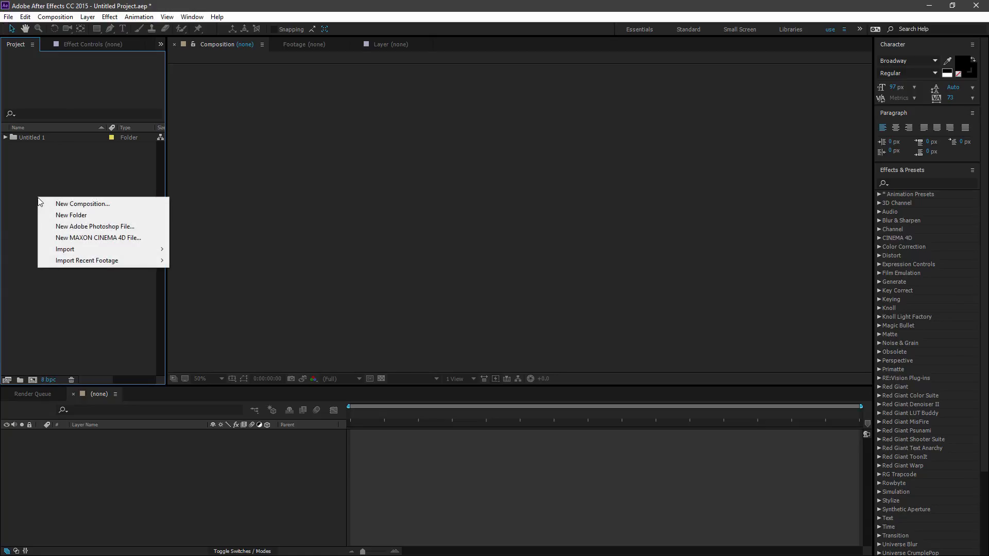
mouse_move(75, 251)
left_click(200, 252)
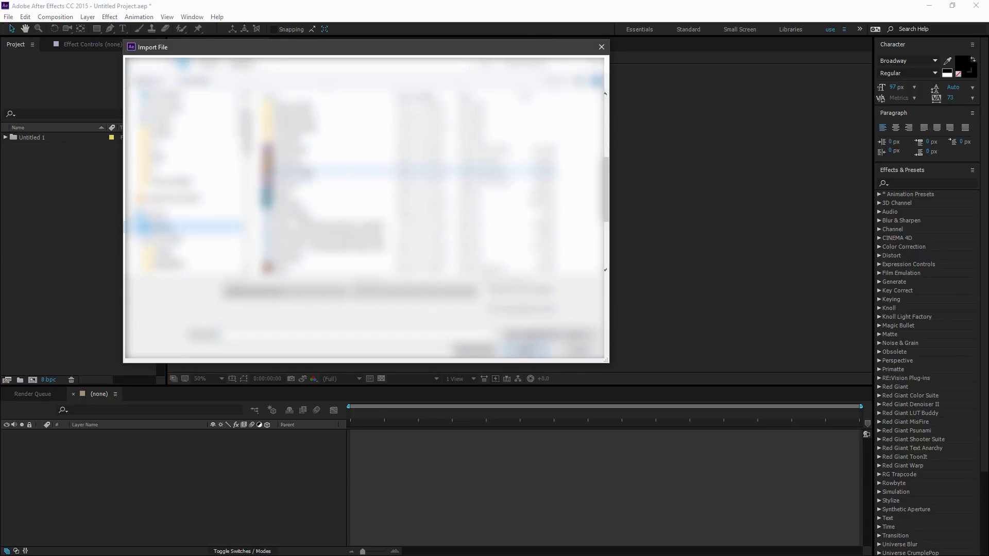
left_click(309, 171)
left_click(527, 350)
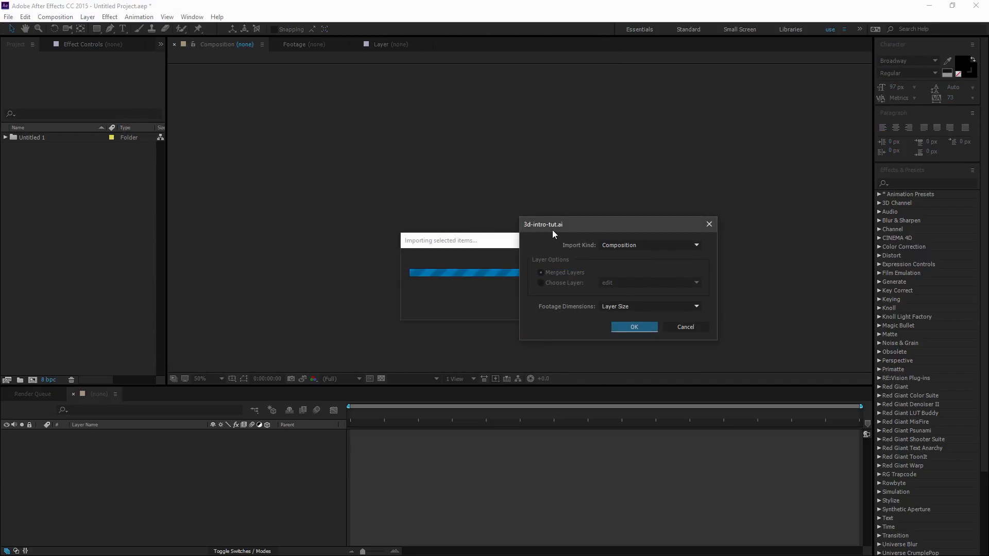
left_click_drag(552, 230, 528, 233)
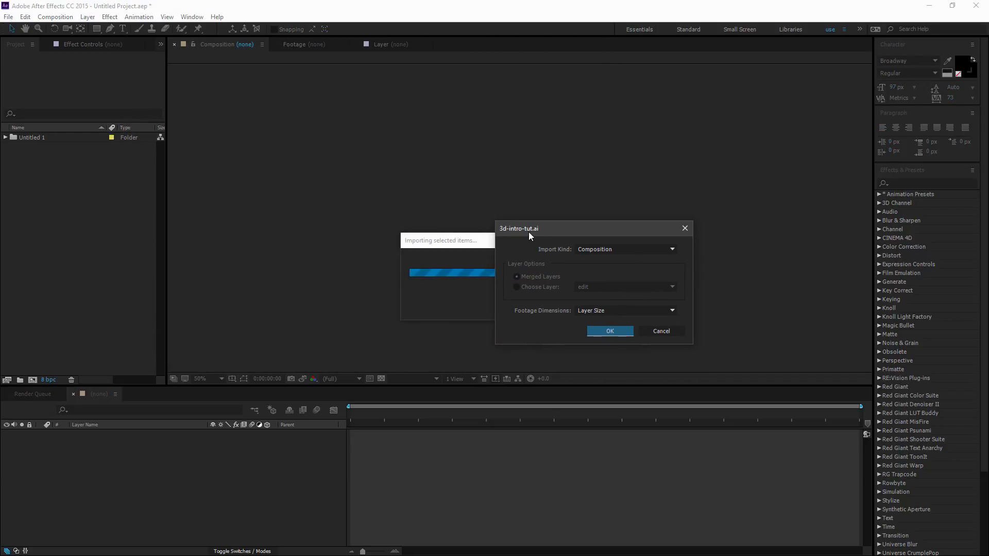
left_click(590, 251)
left_click(605, 251)
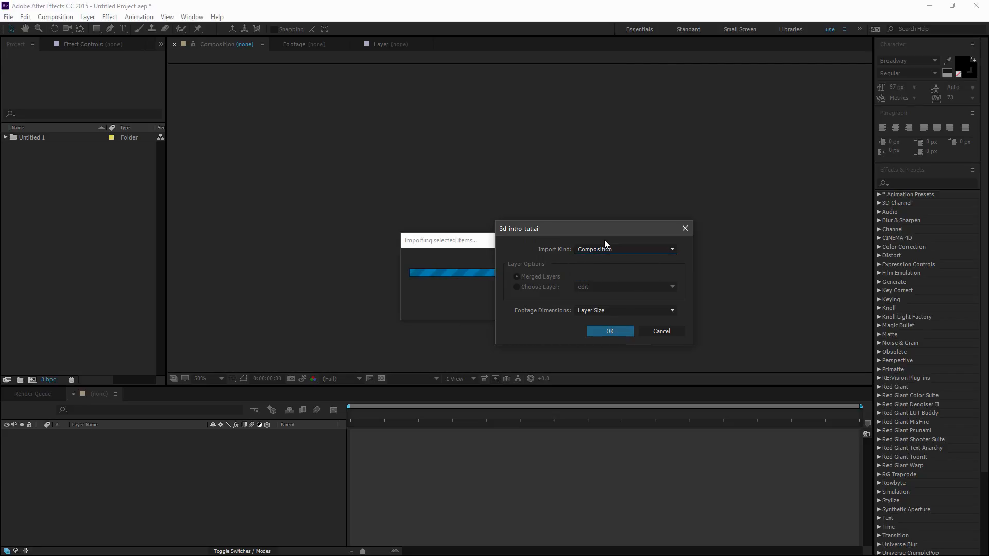
left_click(605, 334)
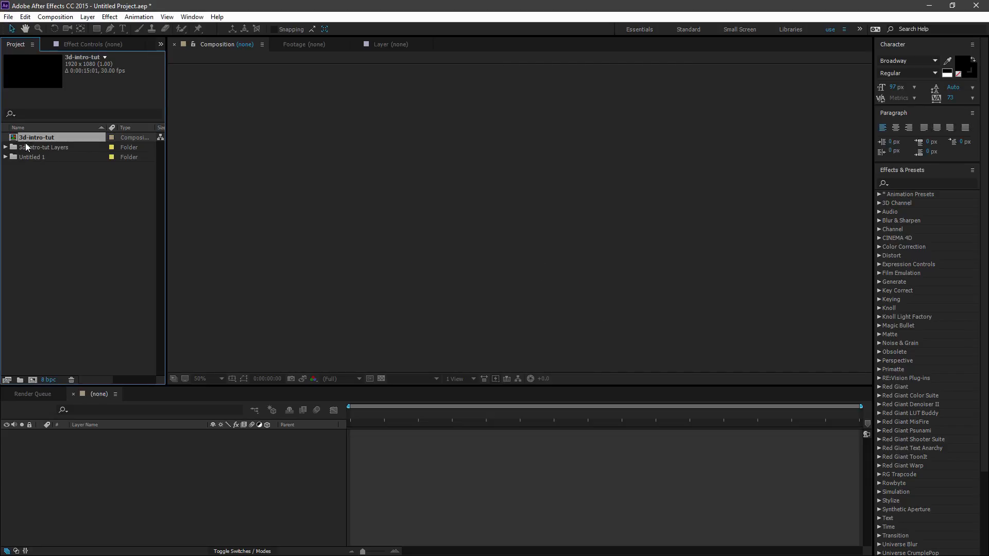
Step: Open the 3d-intro-tut composition and delete its original layer
double_click(37, 137)
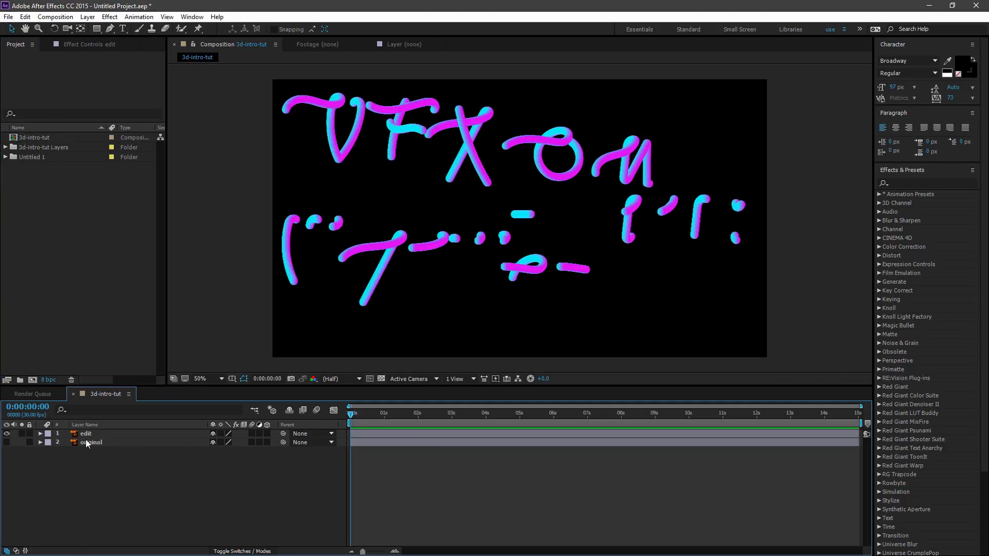
left_click(89, 441)
key("Delete")
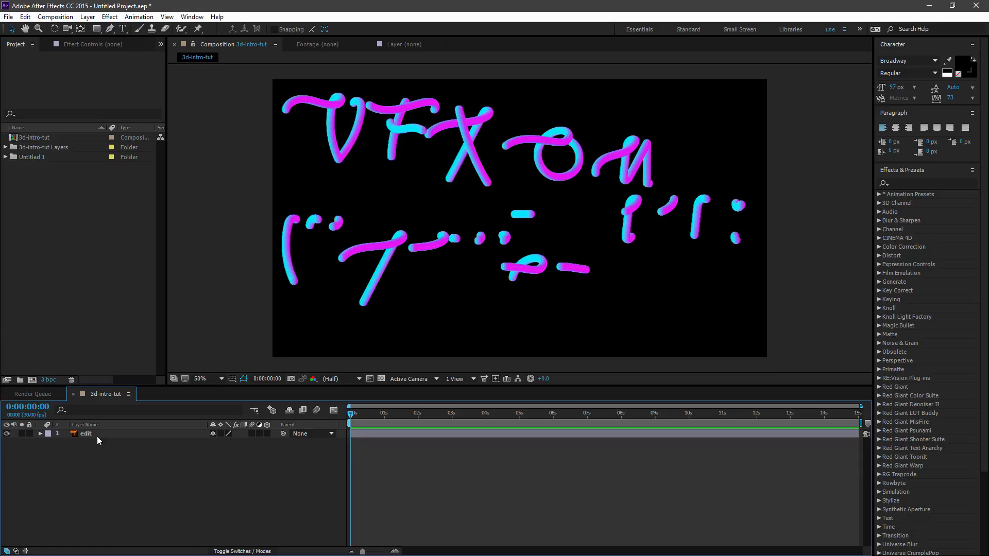
Step: Remove the original/3d-intro-tut.ai footage from the project's 3d-intro-tut Layers folder
left_click(5, 147)
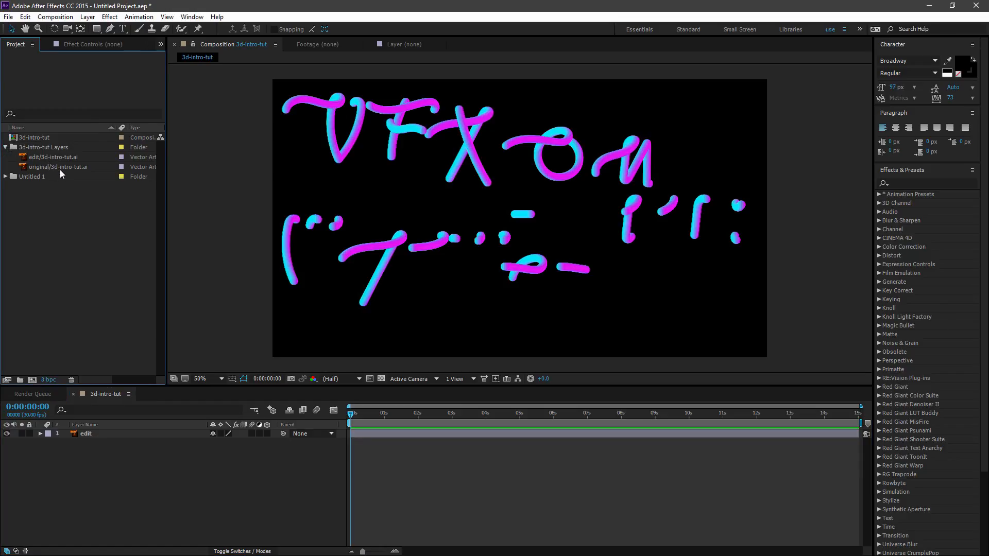
left_click(58, 168)
key("Delete")
left_click(356, 271)
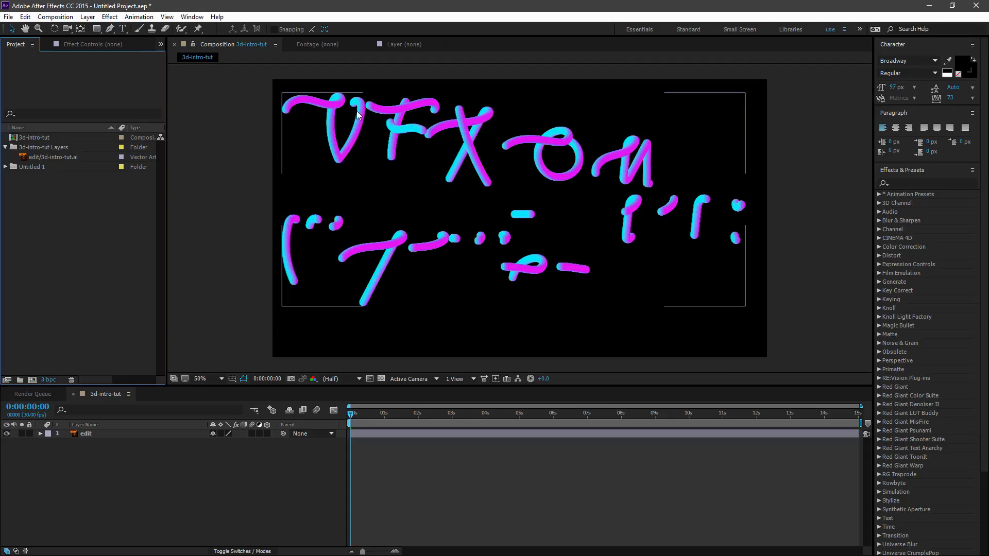
left_click(188, 373)
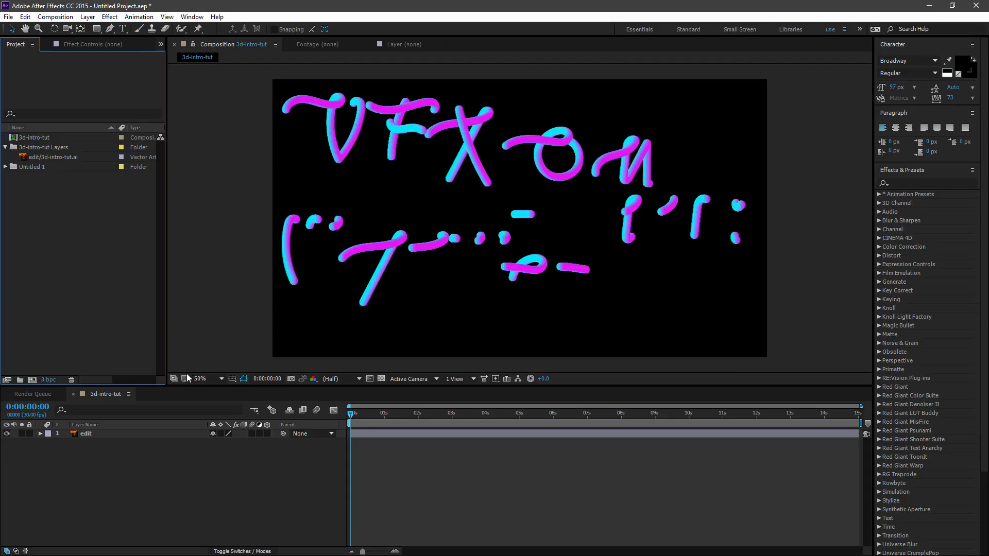
left_click(97, 433)
key("Return")
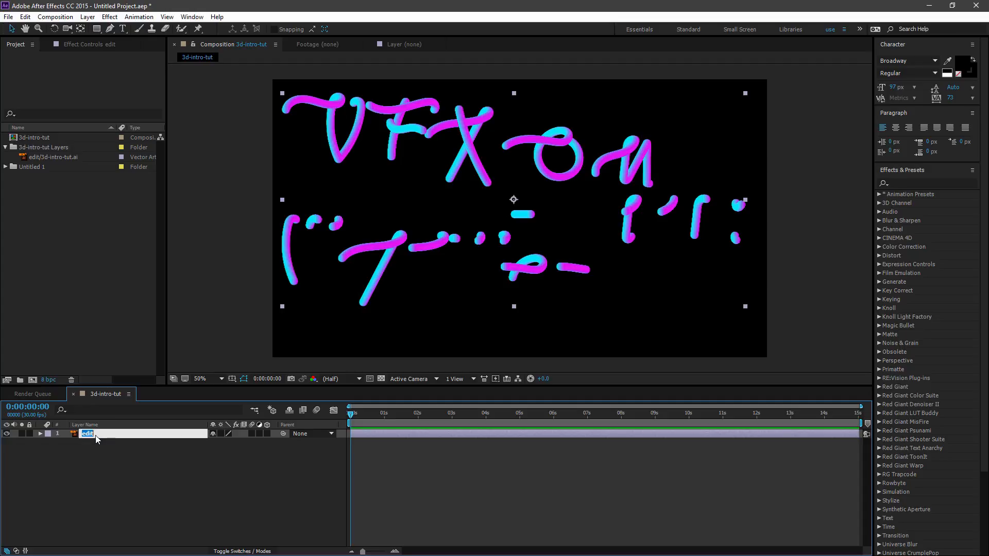
left_click(109, 465)
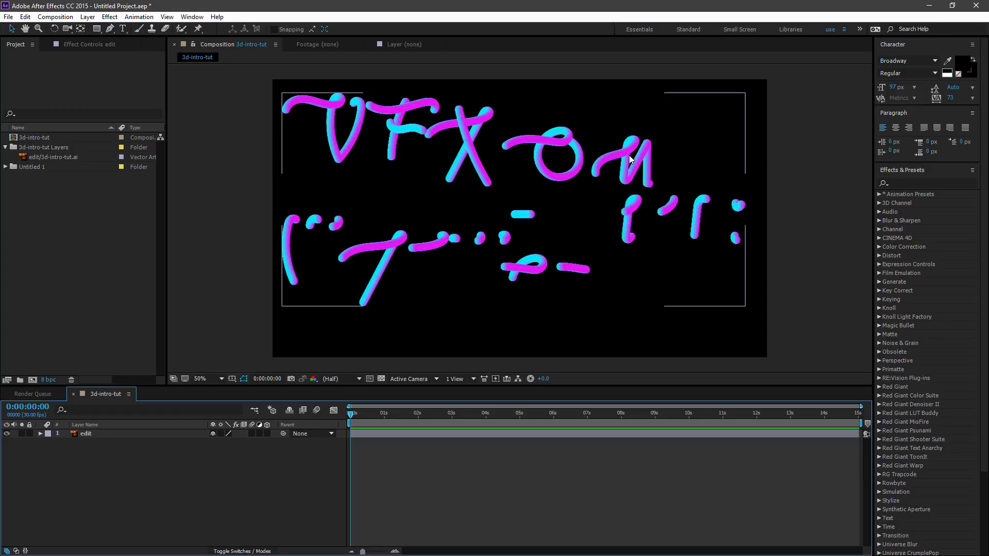
Step: Rename the edit layer in the 3d-intro-tut composition as V
left_click(129, 434)
key("Return")
type("V")
left_click(124, 489)
Step: Duplicate the V layer and rename the copy as F
left_click(97, 434)
key("ctrl+d")
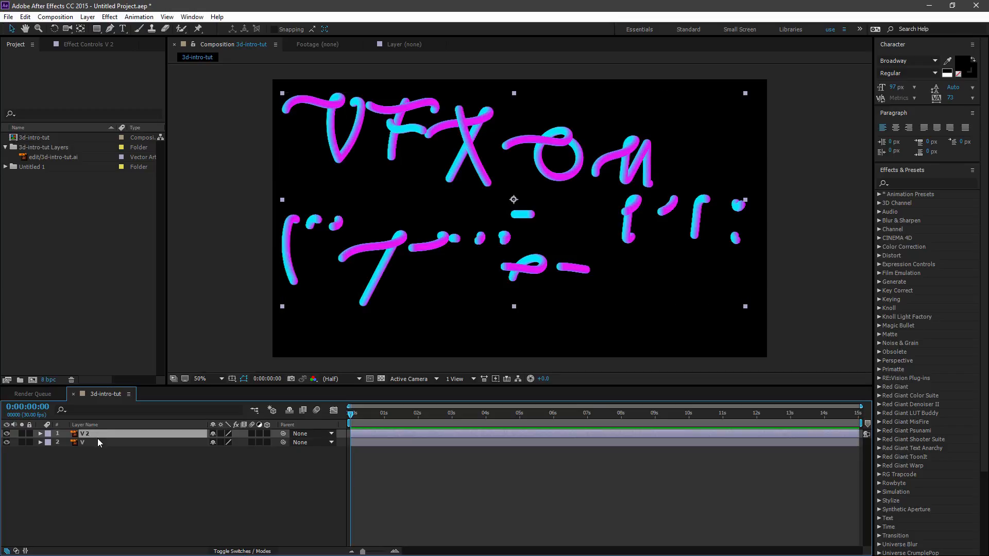
key("Return")
type("F")
key("Return")
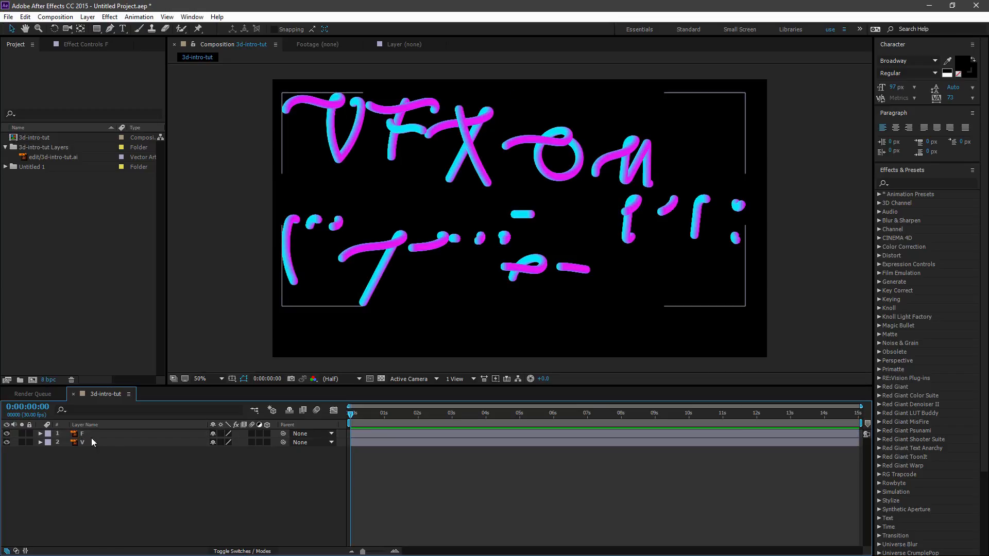
Step: Duplicate the F layer and rename the copy as X
key("ctrl+d")
key("Return")
type("X")
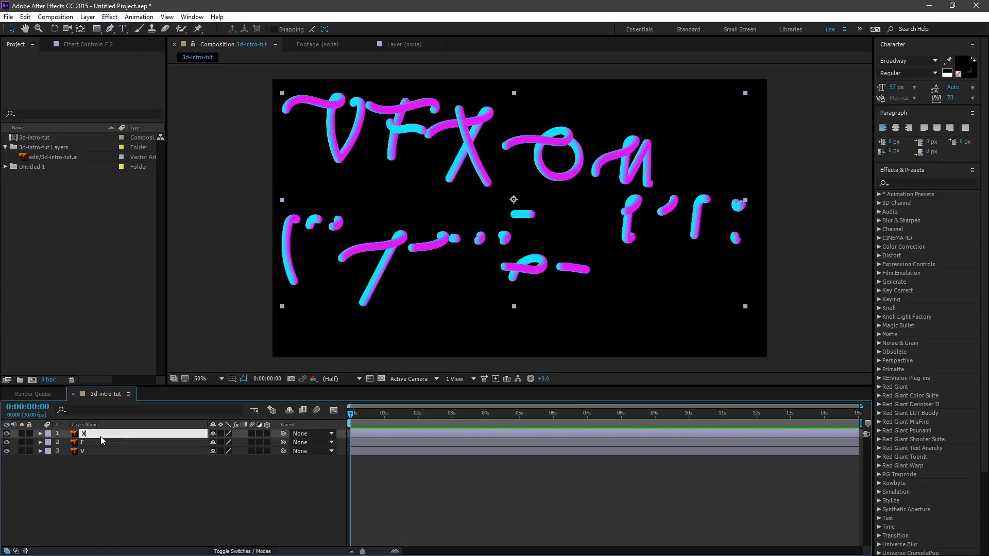
left_click(121, 472)
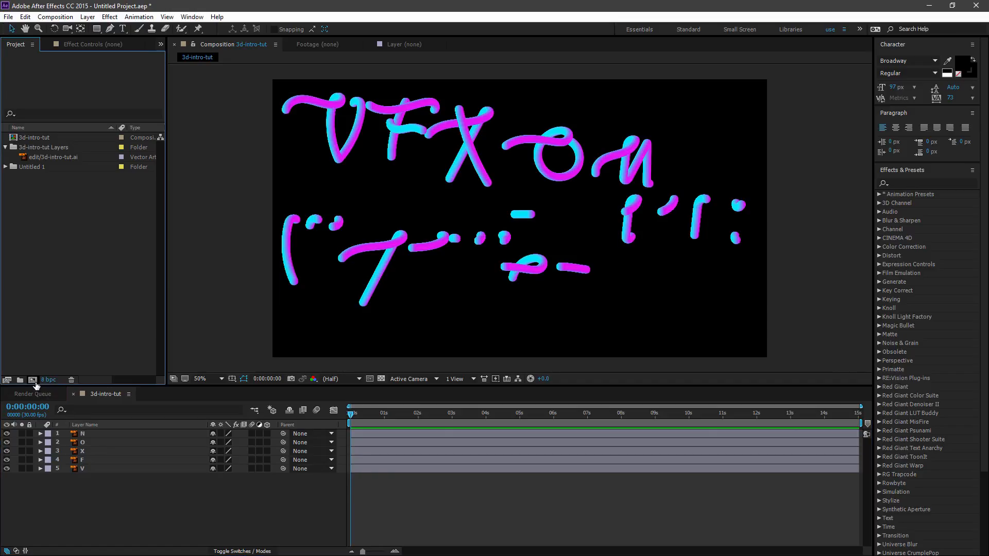
Step: Create a new 1920 x 1080, 30 fps composition named Main, keeping the Custom preset
left_click(33, 381)
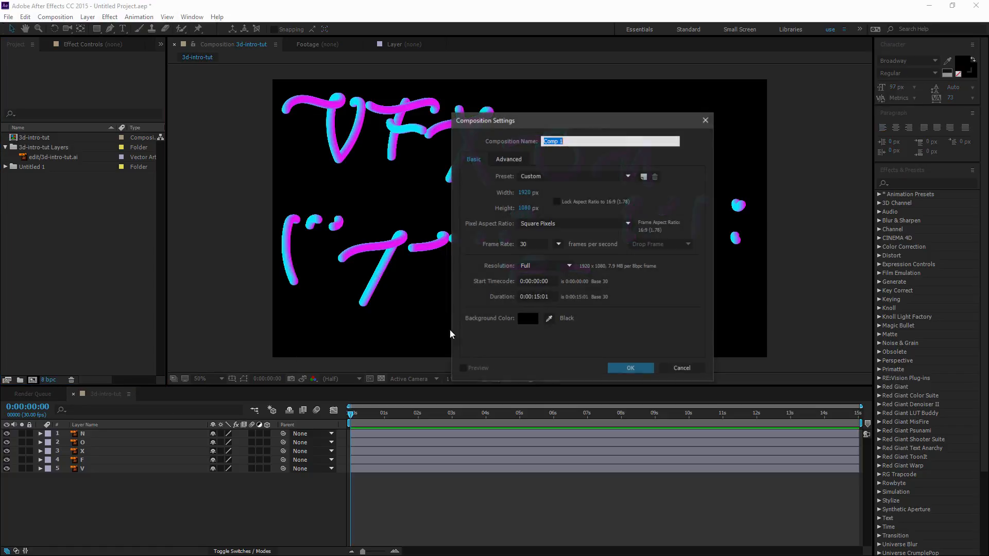
type("Main")
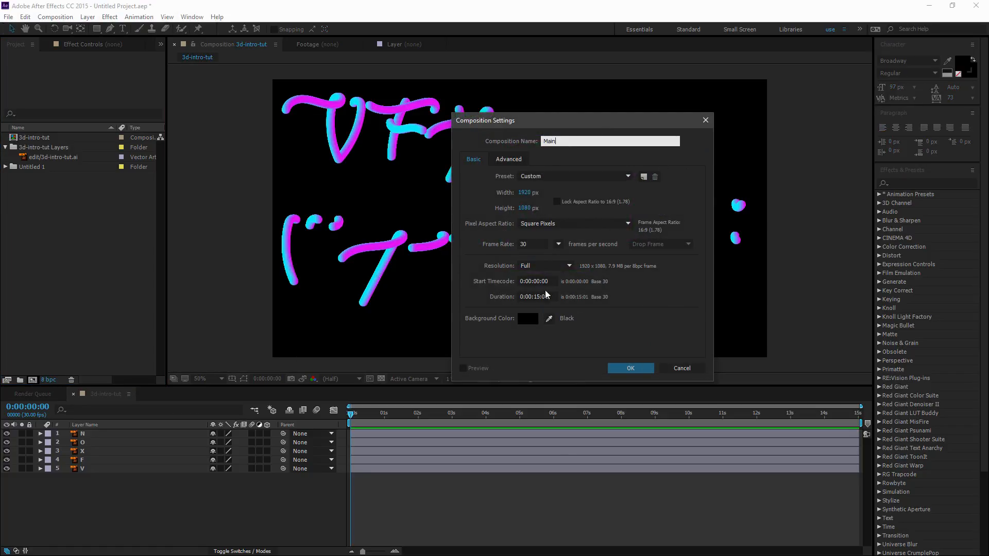
left_click(572, 175)
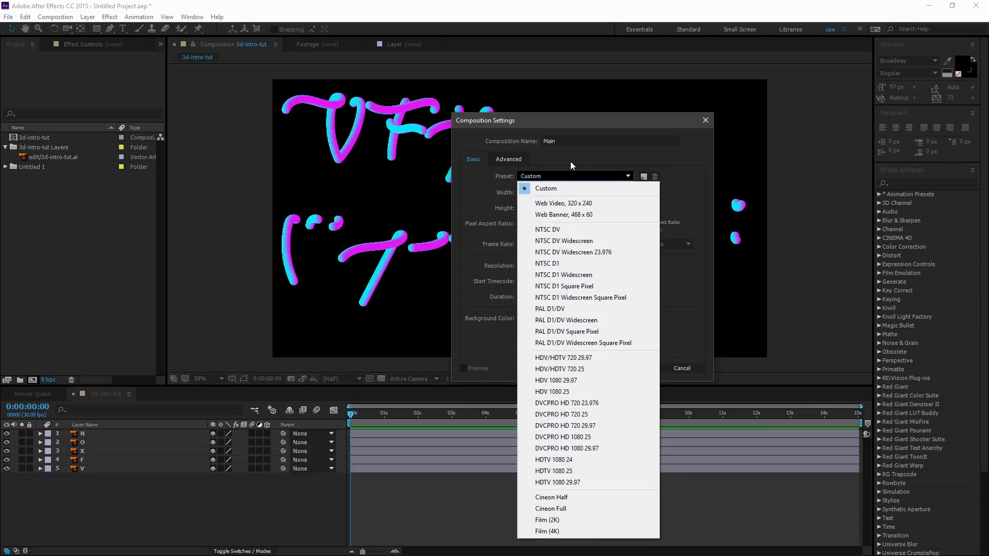
left_click(577, 173)
left_click(643, 369)
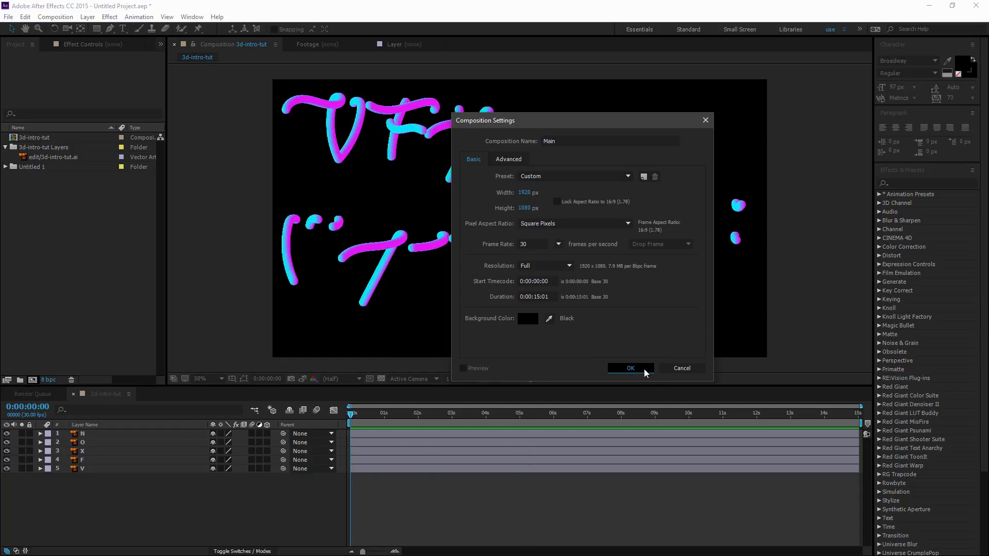
Step: Pre-compose the V layer of 3d-intro-tut as V, moving all attributes into the new composition, and select the F layer
left_click(98, 394)
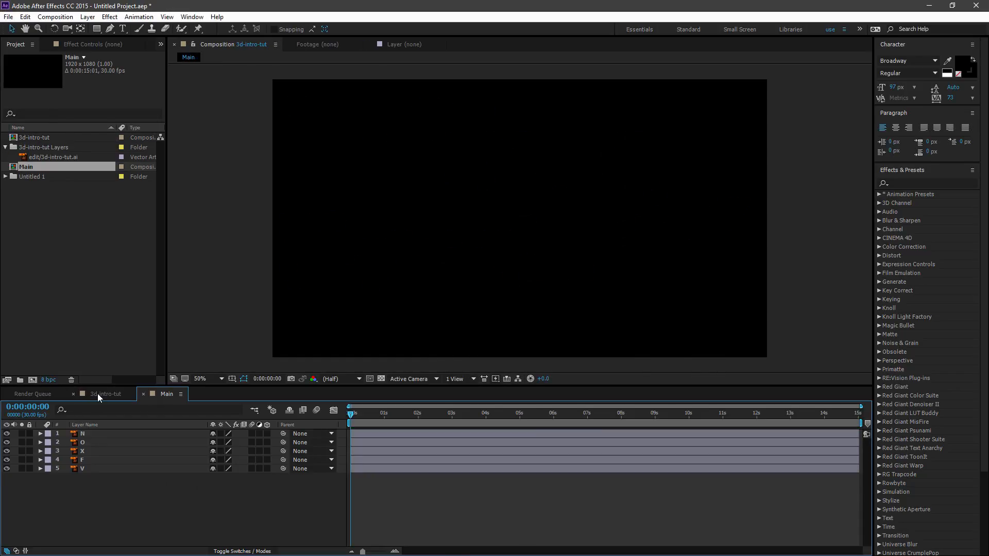
left_click(89, 435)
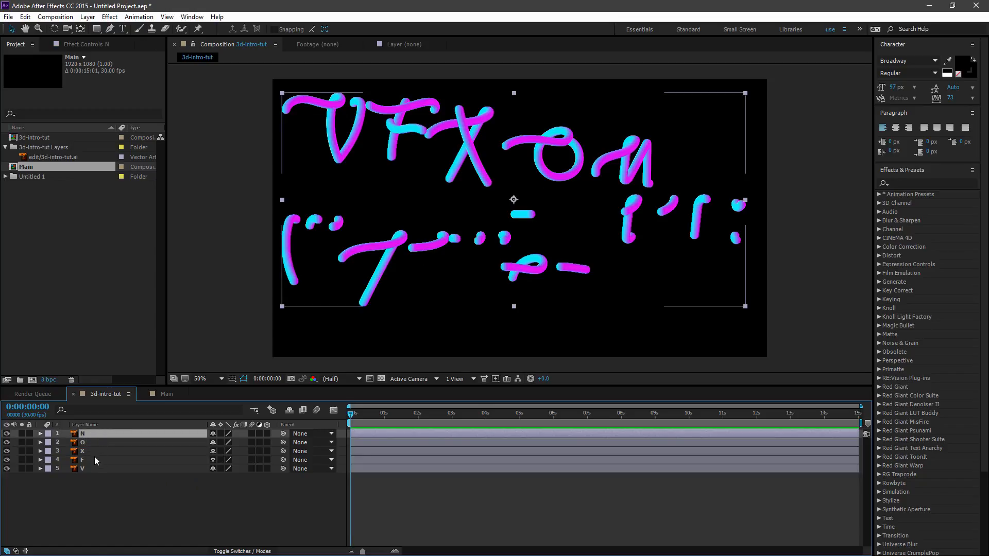
left_click(89, 468)
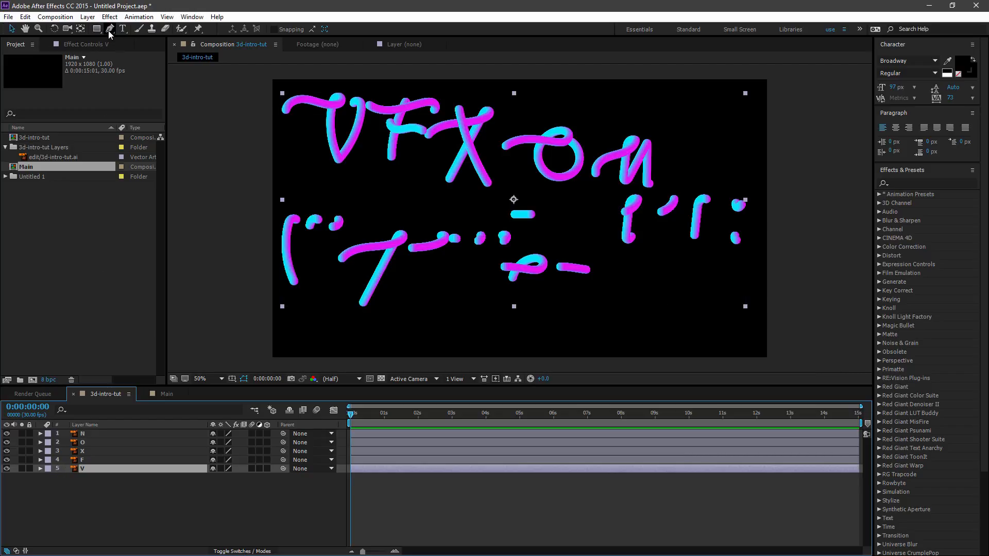
right_click(92, 470)
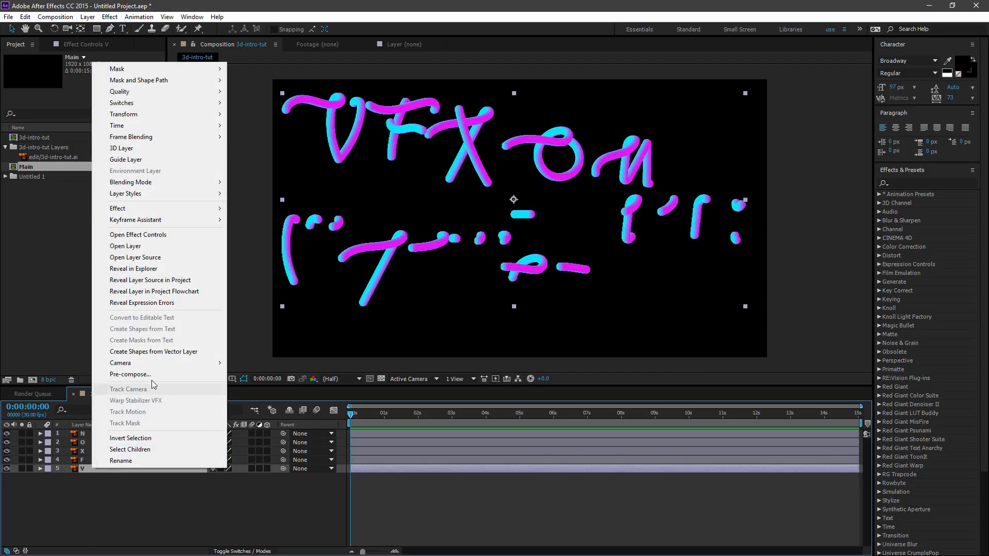
left_click(121, 374)
type("V")
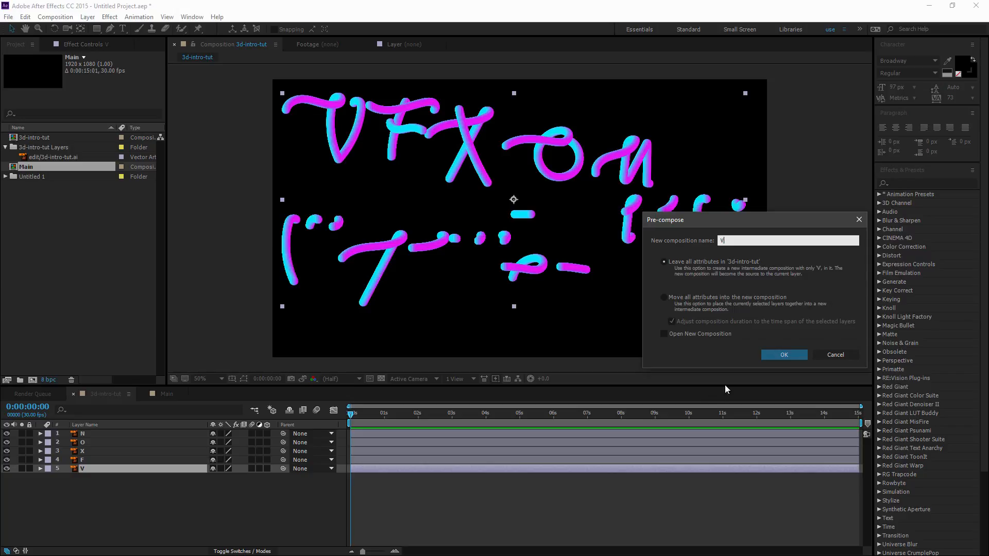
left_click(688, 298)
left_click(790, 354)
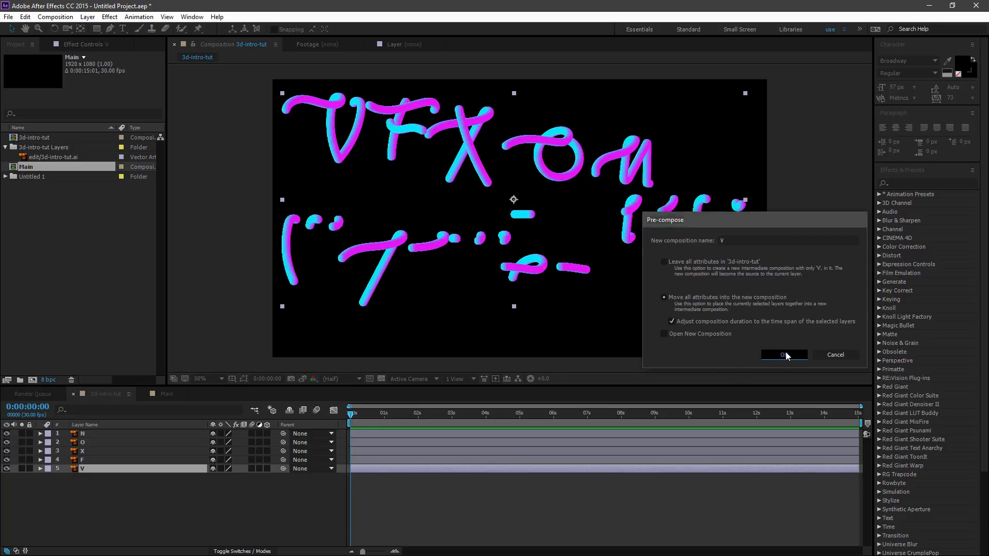
left_click(88, 461)
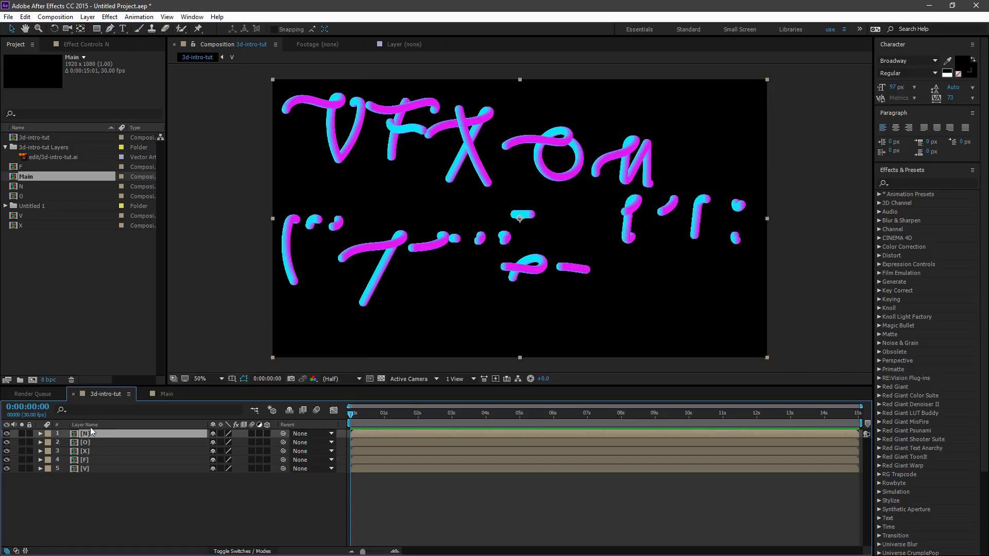
Step: Move the N, O, X, F and V layers from 3d-intro-tut into the Main composition and close the 3d-intro-tut timeline
left_click(93, 468, "shift")
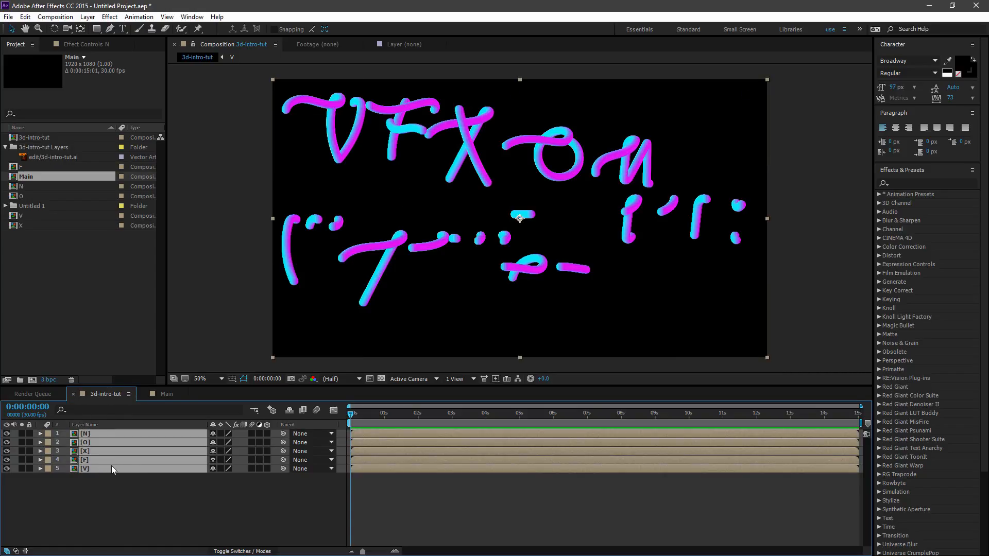
key("Delete")
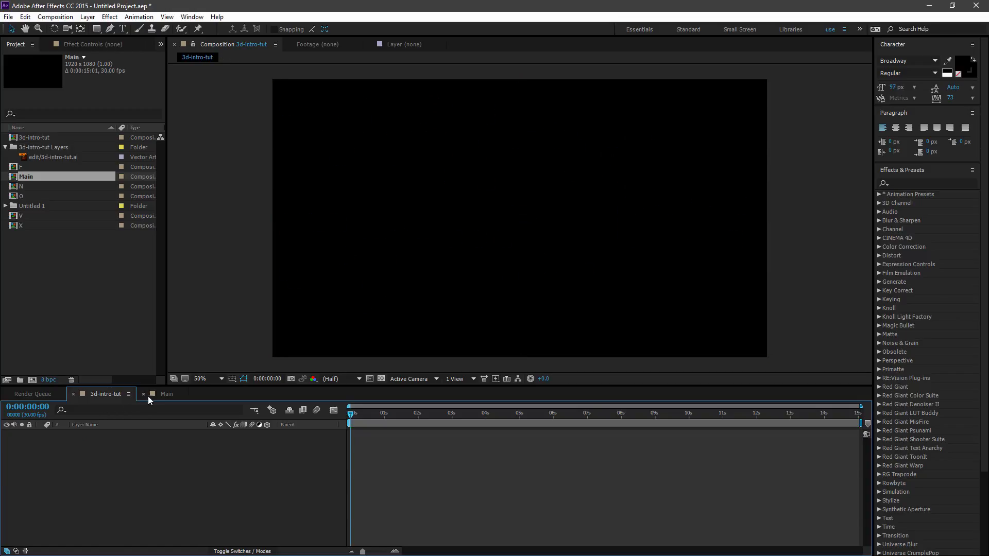
left_click(164, 394)
key("ctrl+v")
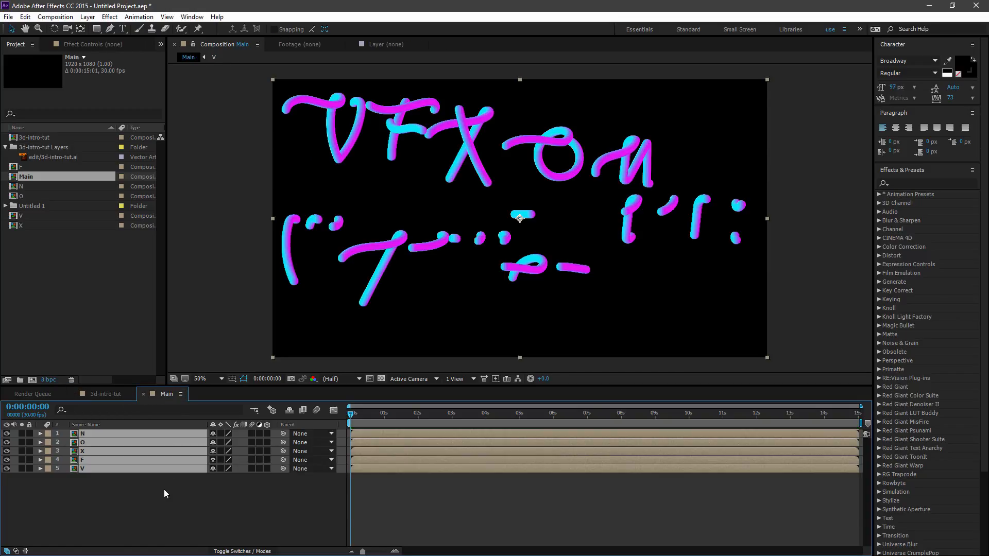
left_click(92, 397)
left_click(71, 395)
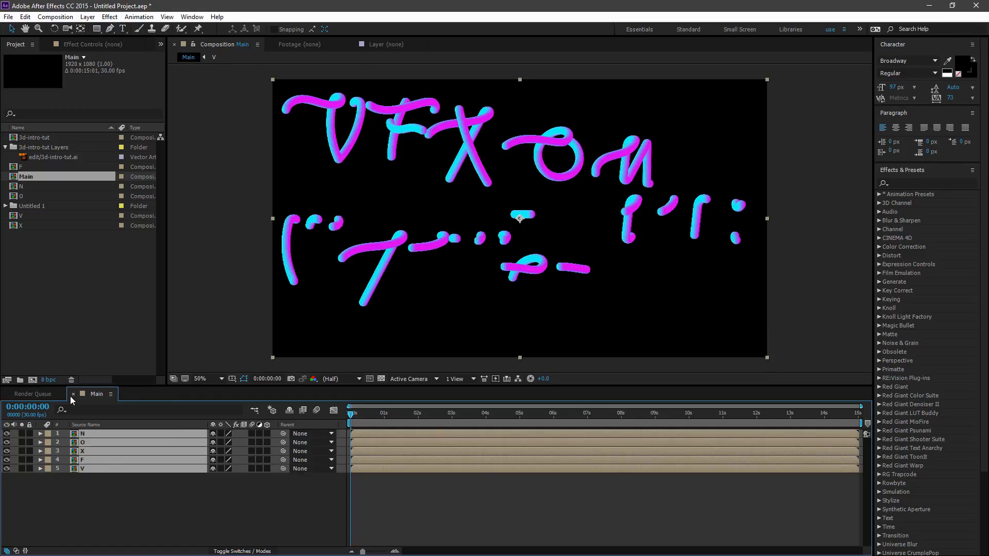
Step: Hide the N, O, X and F layers in Main, leaving only the V layer visible
left_click(91, 460)
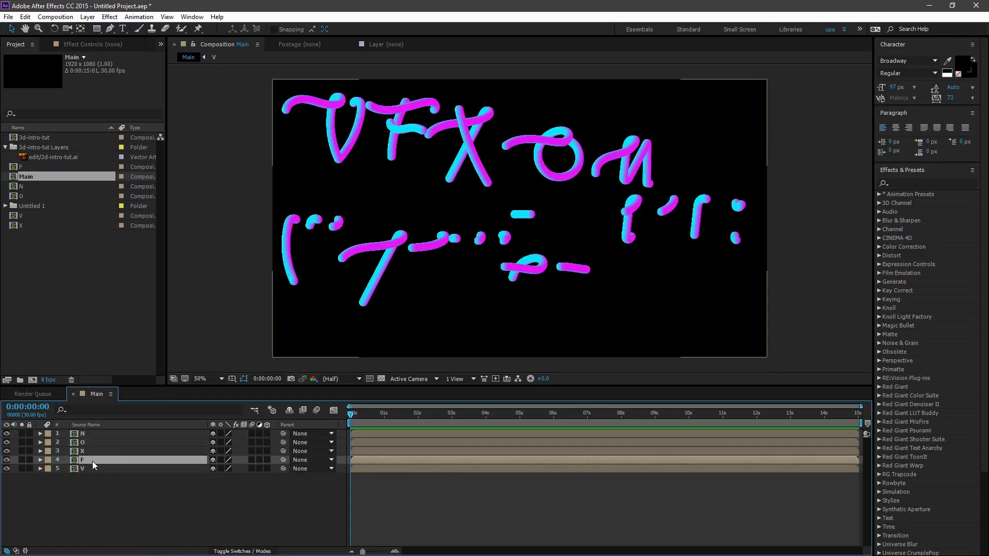
left_click(91, 434, "shift")
left_click_drag(6, 434, 7, 460)
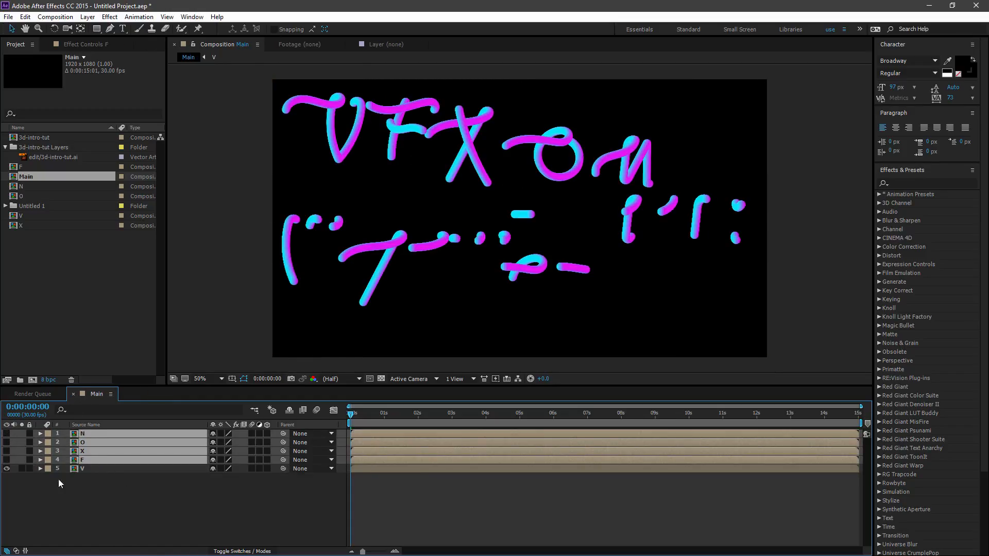
Step: Open the V composition from the V layer in Main and select the artwork layer inside it
left_click(76, 469)
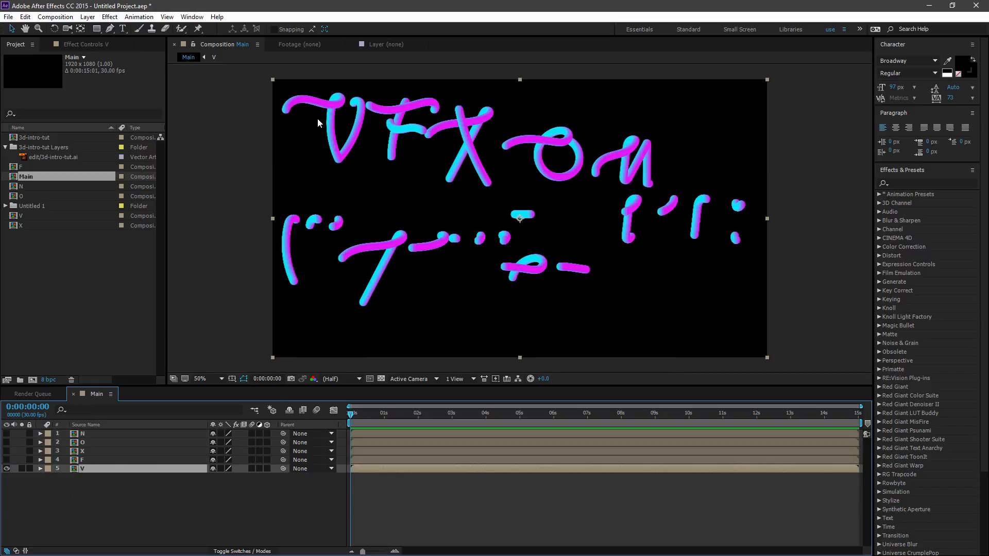
scroll(318, 118, "up", 1)
key("space")
left_click_drag(316, 124, 536, 303)
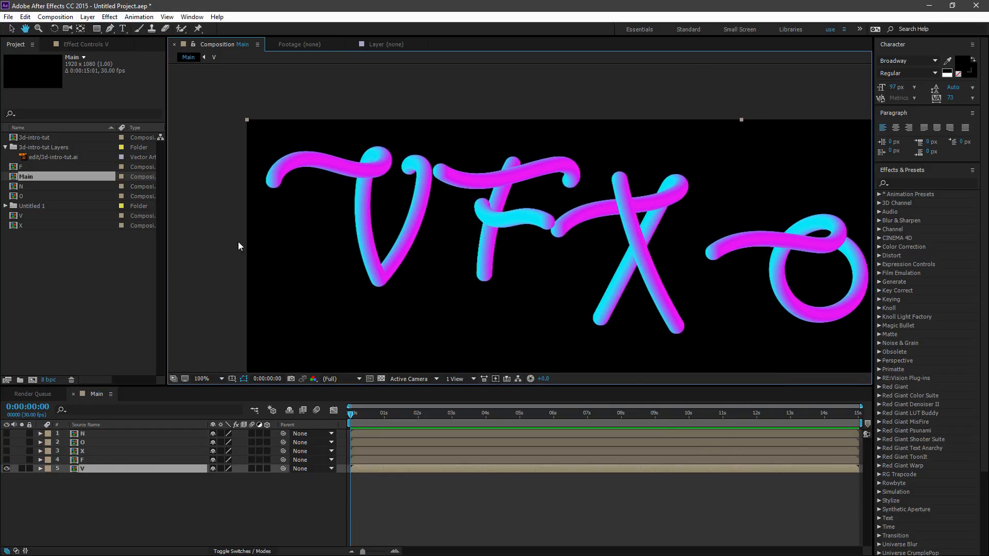
left_click(212, 222)
key("period")
key("space")
left_click_drag(330, 168, 596, 177)
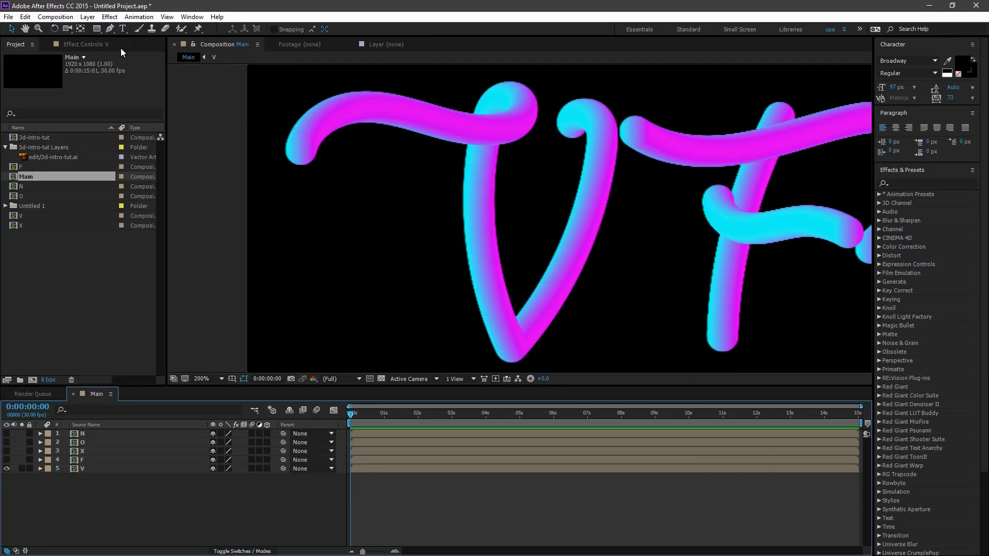
left_click(109, 29)
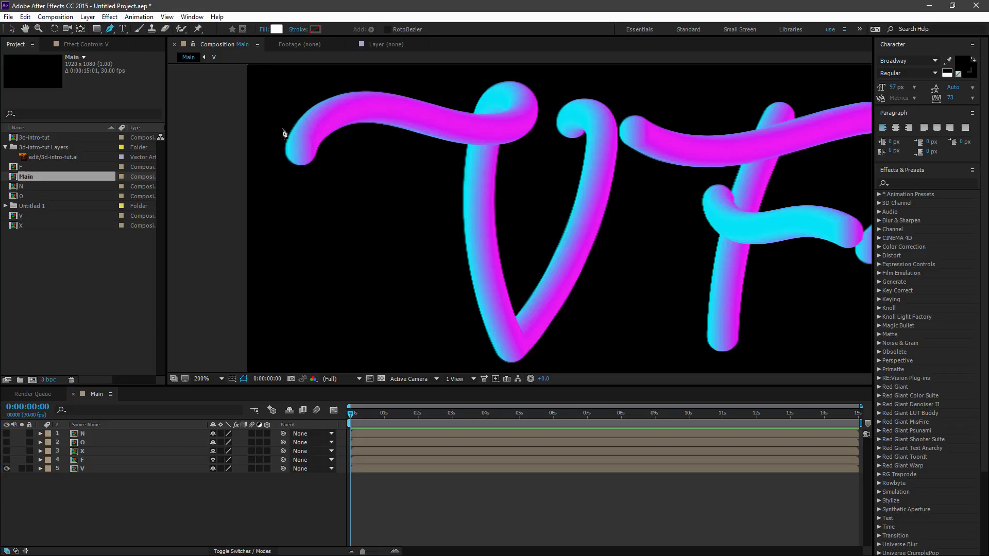
left_click(84, 468)
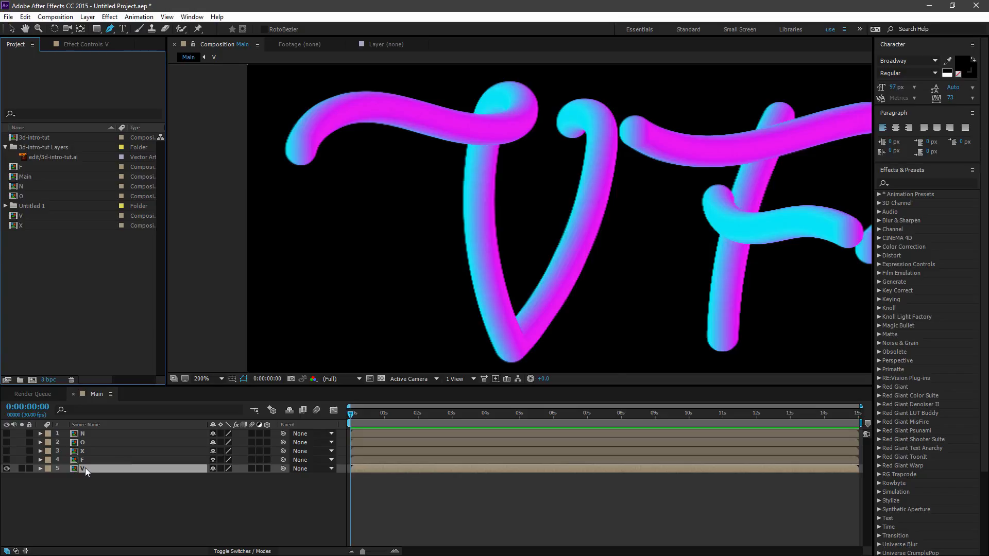
double_click(85, 468)
left_click(113, 433)
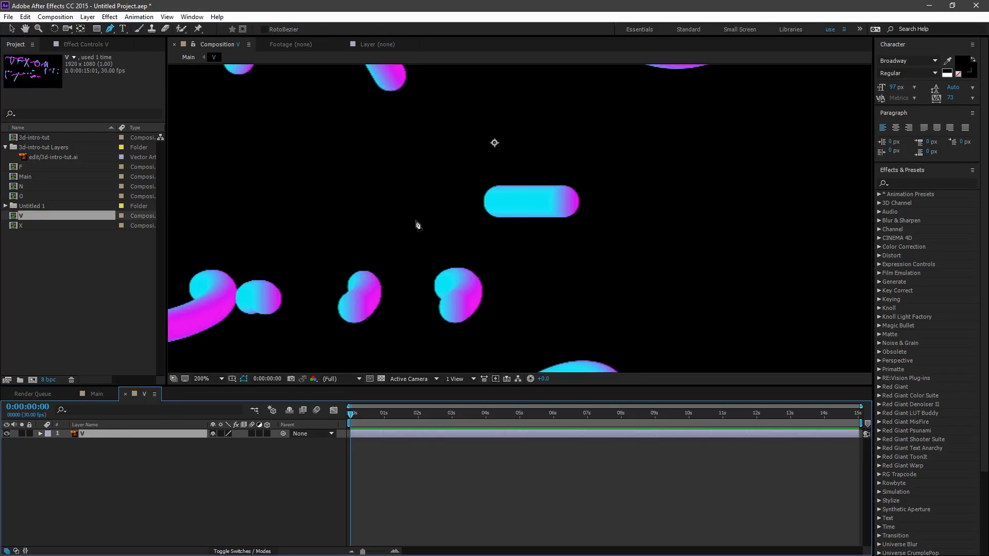
Step: Duplicate the V artwork layer twice and hide both copies
key("comma")
key("h")
left_click_drag(328, 145, 618, 316)
key("v")
key("period")
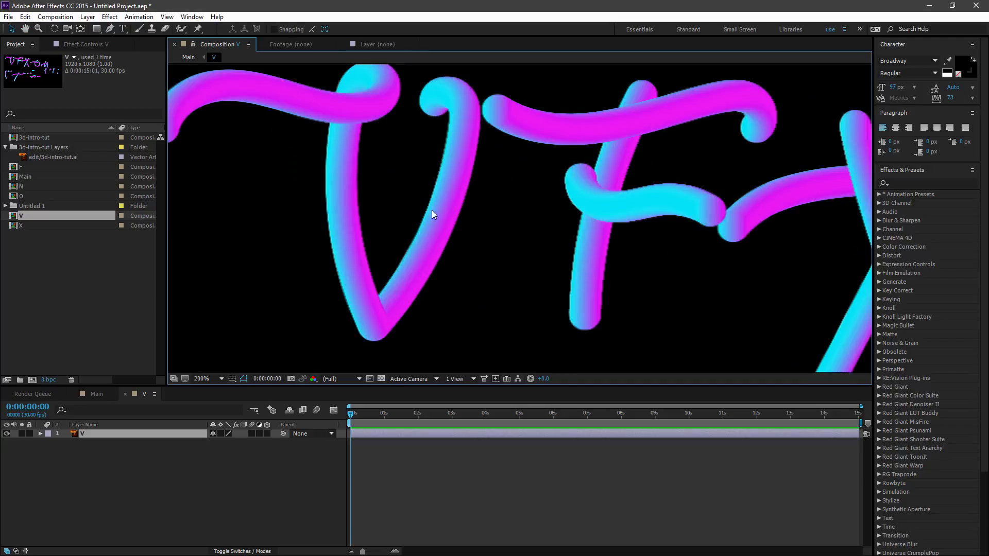
key("h")
left_click_drag(432, 228, 569, 205)
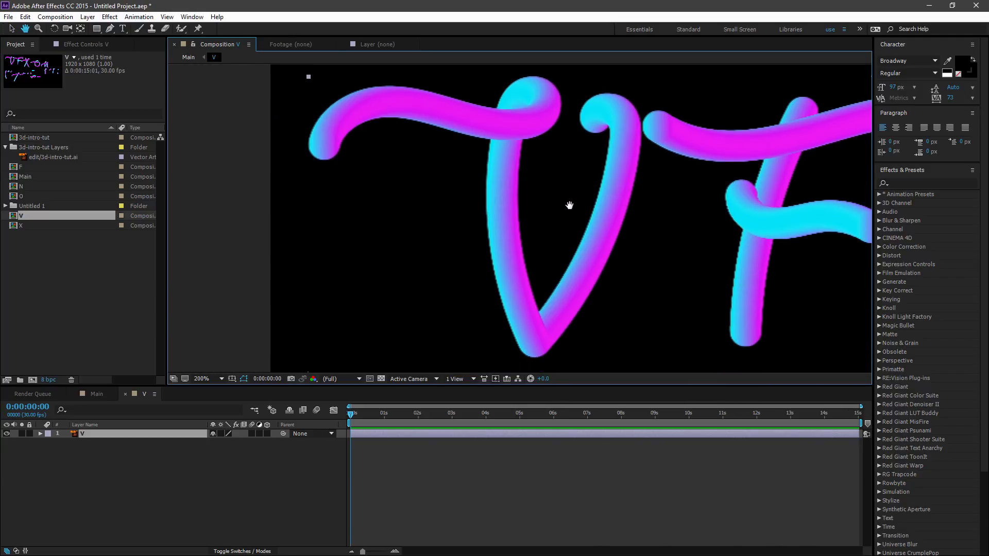
key("v")
key("ctrl+d")
key("ctrl+d")
left_click(7, 434)
left_click(7, 434)
left_click(6, 443)
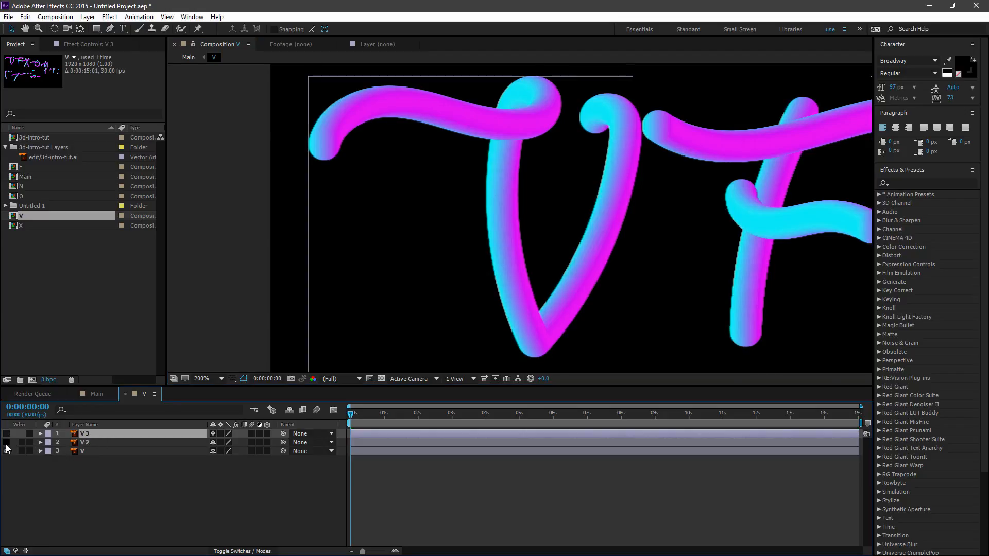
Step: Draw a closed crescent-shaped Pen mask on the original V layer, just outside the rounded start of the V's crossing top stroke
left_click(98, 452)
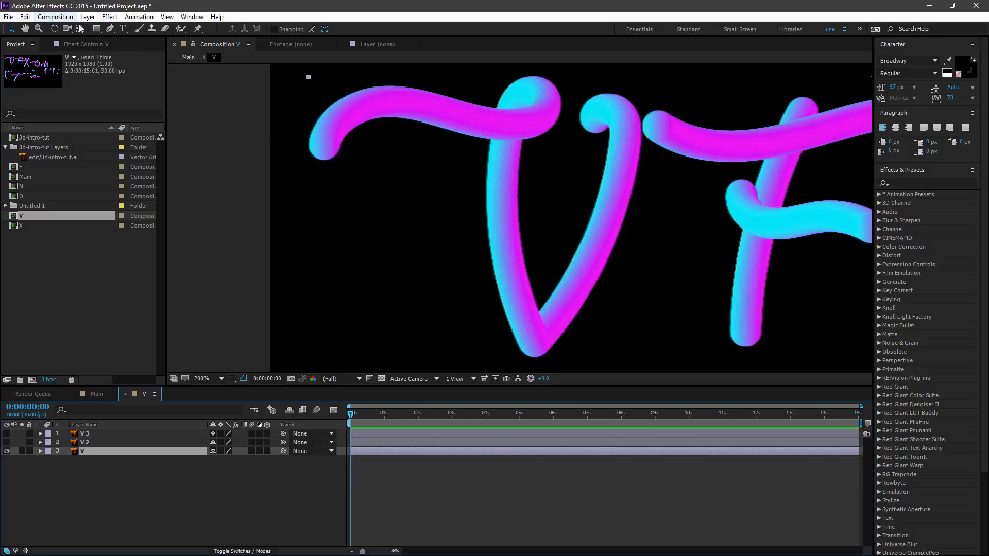
left_click(109, 29)
left_click(310, 116)
left_click(306, 131)
left_click(302, 146)
left_click(304, 155)
left_click(314, 161)
left_click(321, 165)
left_click(333, 165)
left_click(343, 165)
left_click(341, 179)
left_click(316, 189)
left_click(297, 183)
left_click(281, 163)
left_click(281, 140)
left_click(291, 114)
left_click(307, 105)
left_click(310, 116)
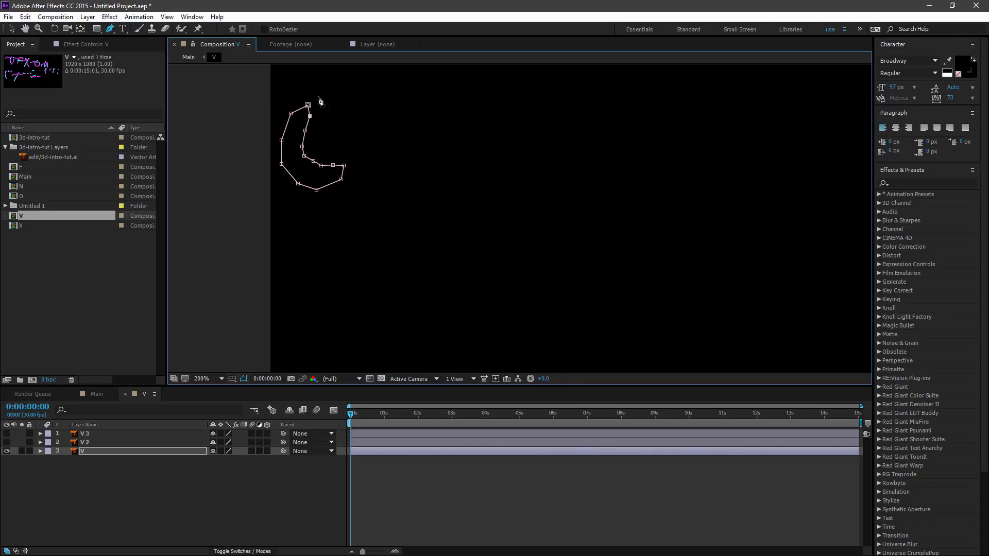
Step: Expand Mask 1 on the V layer and start keyframing its Mask Path at frame 0
scroll(319, 98, "up", 1)
key("space")
left_click_drag(275, 121, 534, 258)
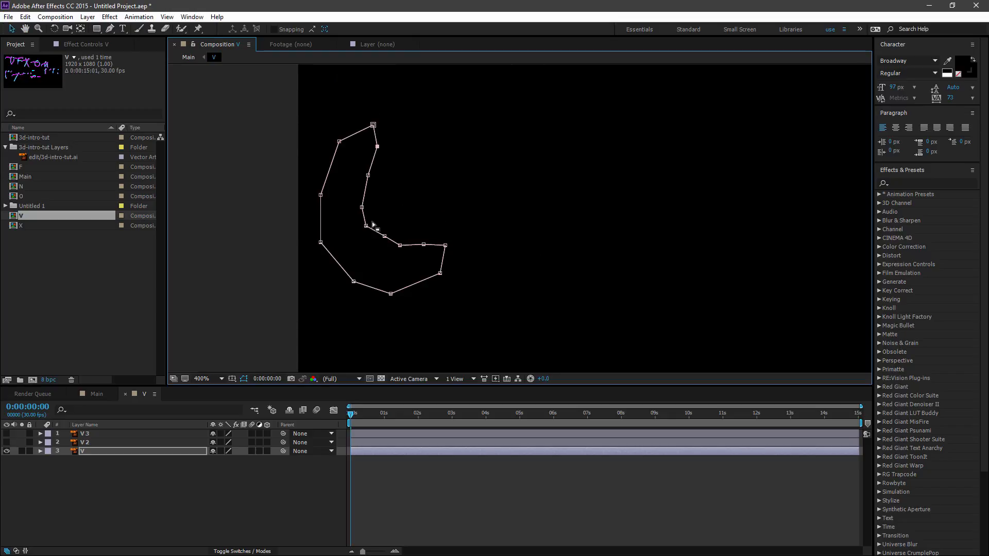
left_click(40, 452)
left_click(49, 461)
left_click(58, 469)
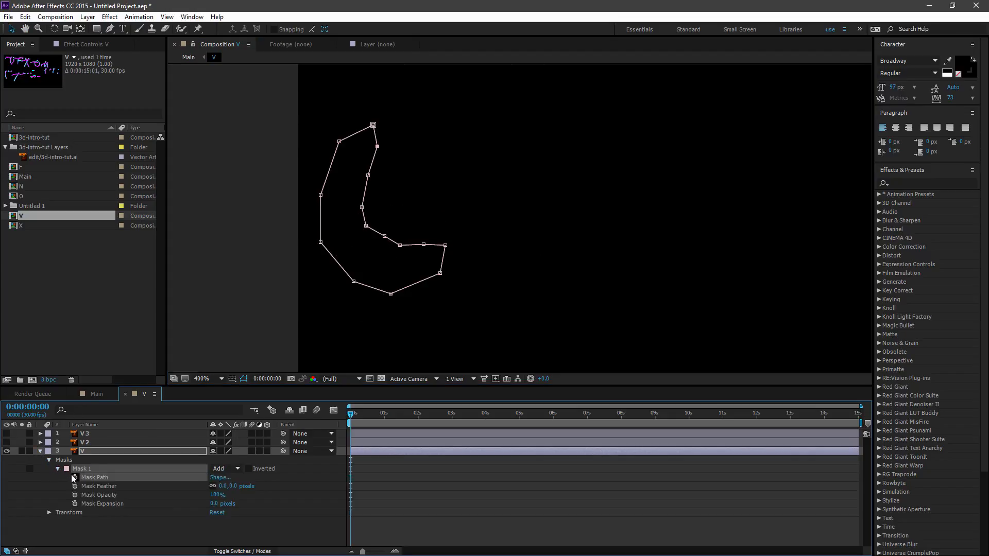
left_click(75, 477)
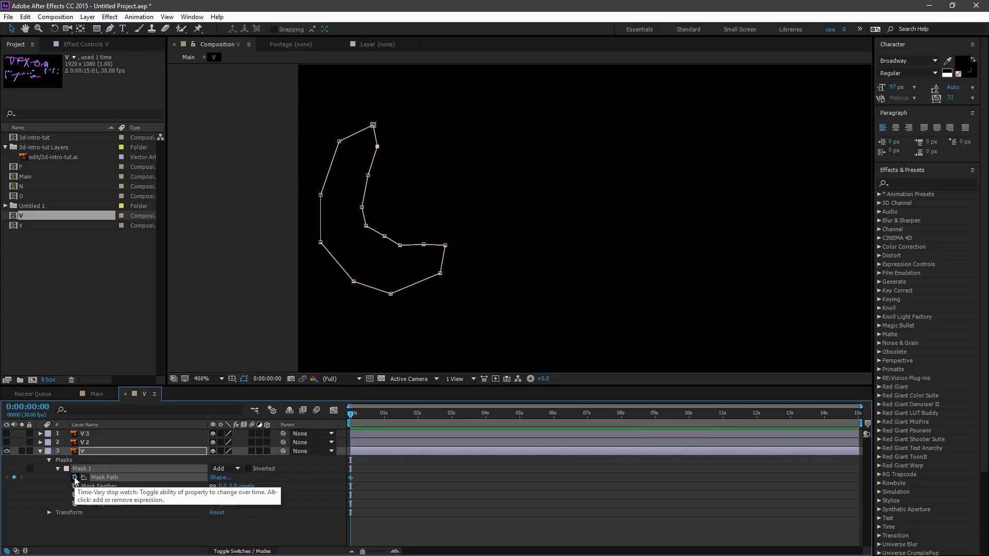
Step: At frame 3, reshape the inner edge of Mask 1 so it uncovers the rounded start of the V's top stroke
key("Page_Down")
key("Page_Down")
key("Page_Down")
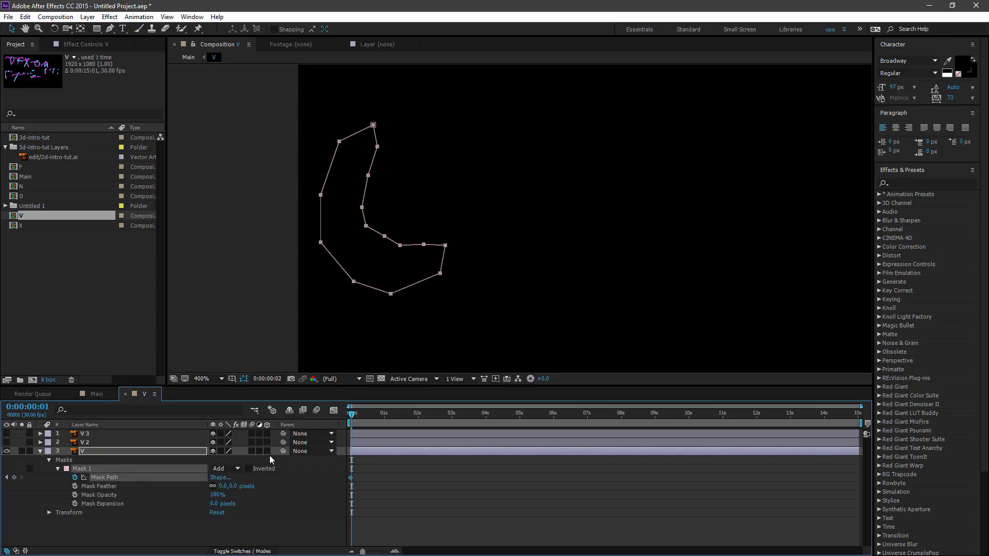
left_click(373, 206)
left_click_drag(362, 207, 396, 180)
left_click_drag(366, 226, 454, 223)
left_click_drag(400, 245, 452, 193)
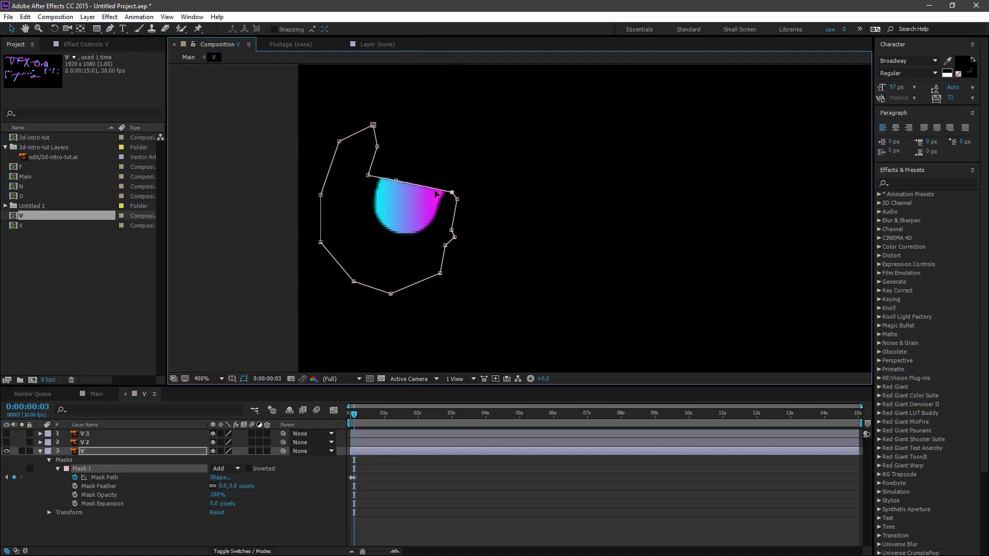
left_click_drag(395, 181, 377, 173)
left_click_drag(452, 192, 454, 182)
left_click_drag(378, 173, 374, 160)
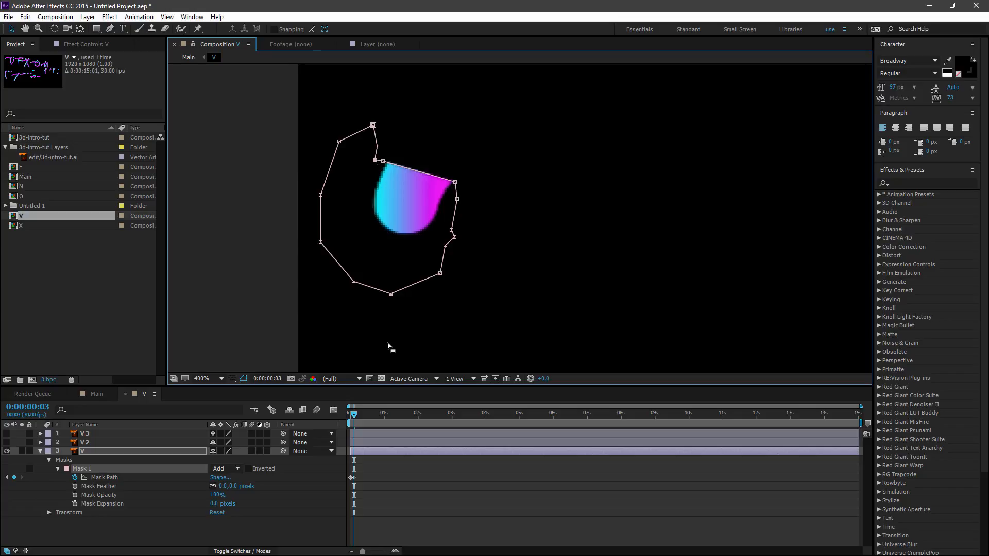
Step: At frame 6, pull the leading points of Mask 1 further up along the stroke to reveal more of it
key("Page_Down")
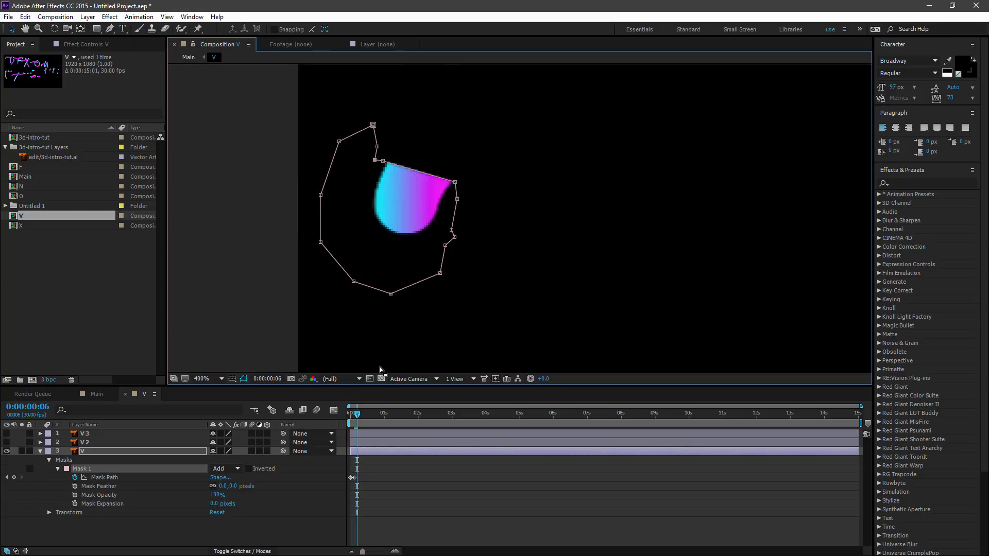
left_click_drag(383, 161, 403, 127)
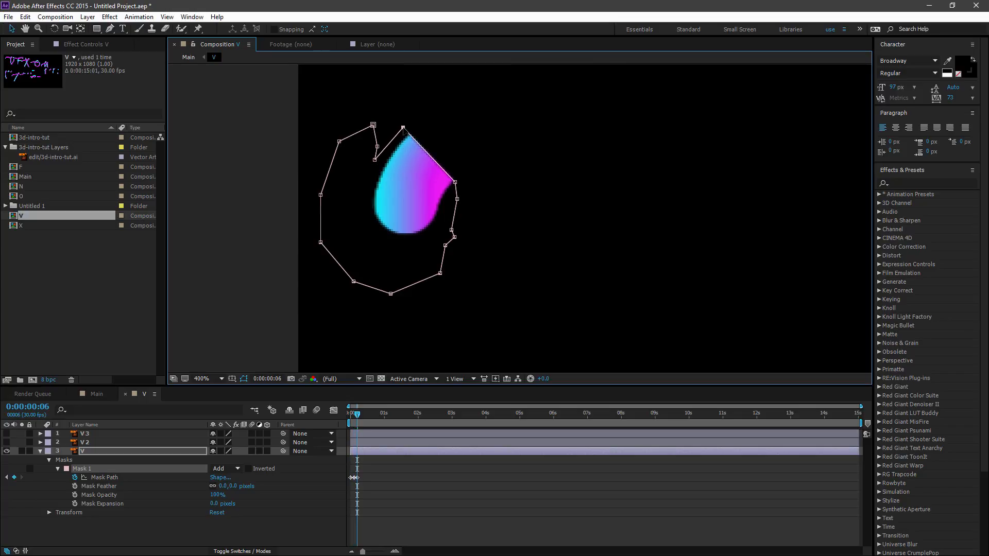
left_click_drag(454, 182, 482, 165)
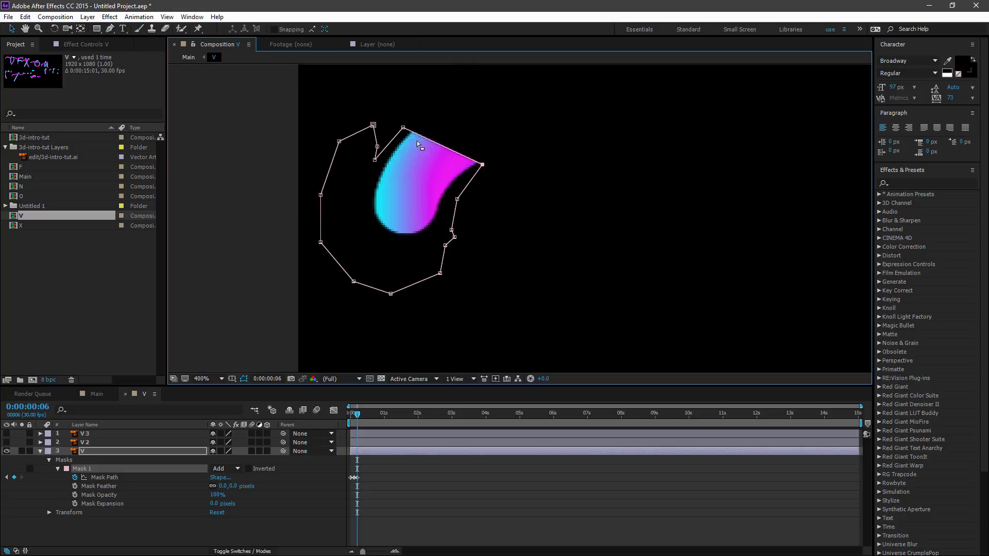
left_click_drag(402, 128, 423, 111)
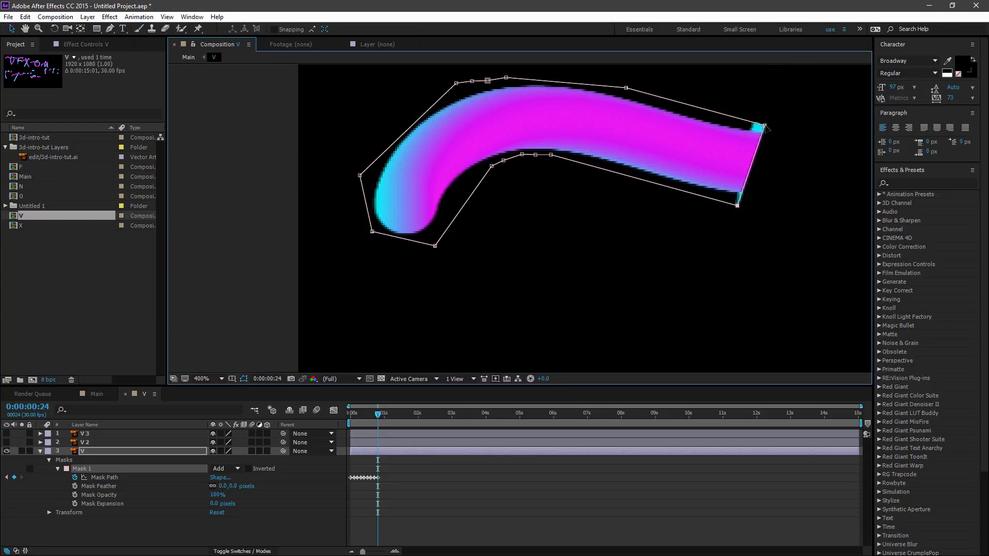
Step: At frame 24, move the points along the upper edge of Mask 1 toward the stroke's far end, following its upper contour
mouse_move(769, 125)
left_mouse_down()
mouse_move(849, 119)
mouse_move(823, 114)
mouse_move(847, 124)
mouse_move(768, 132)
left_mouse_up()
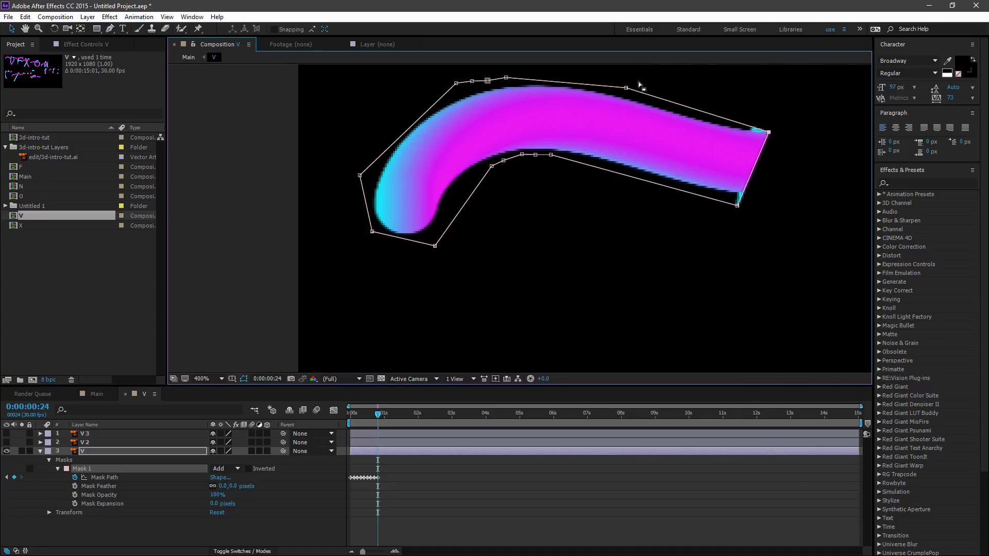
left_click_drag(626, 88, 748, 131)
left_click_drag(508, 79, 717, 127)
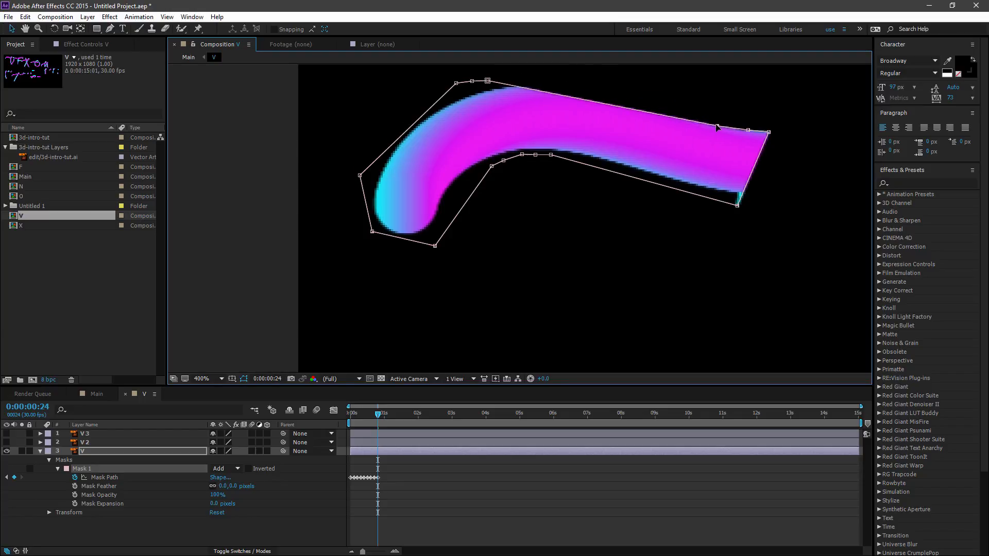
left_click_drag(488, 81, 706, 122)
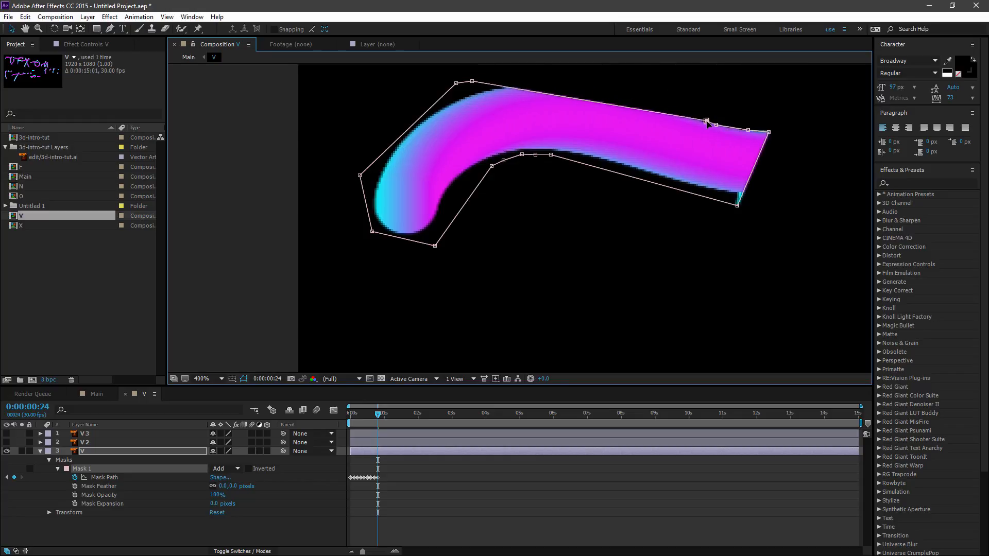
left_click_drag(473, 82, 630, 76)
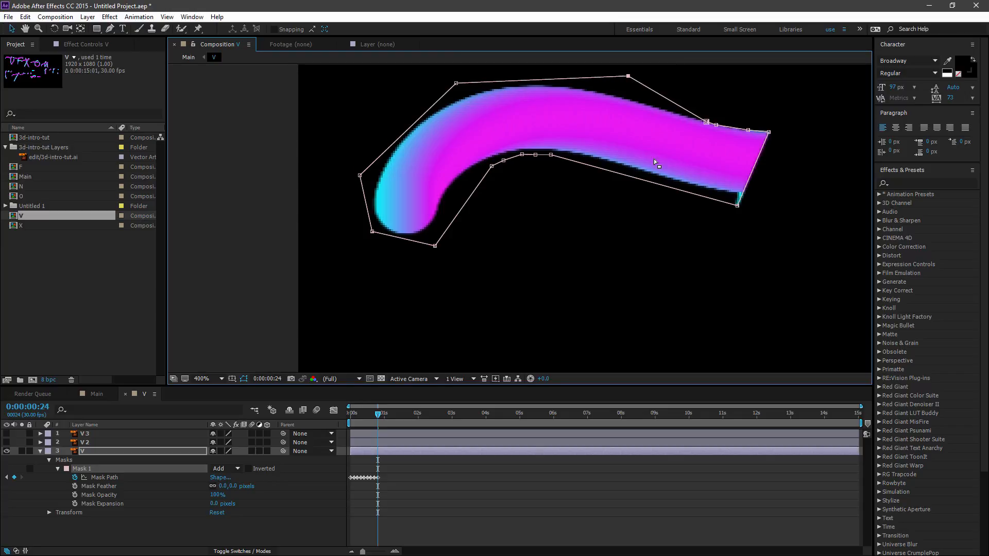
Step: At frame 24, move the lower-edge points of Mask 1 toward the stroke's far end, fitting them to its lower contour
left_click_drag(737, 205, 748, 193)
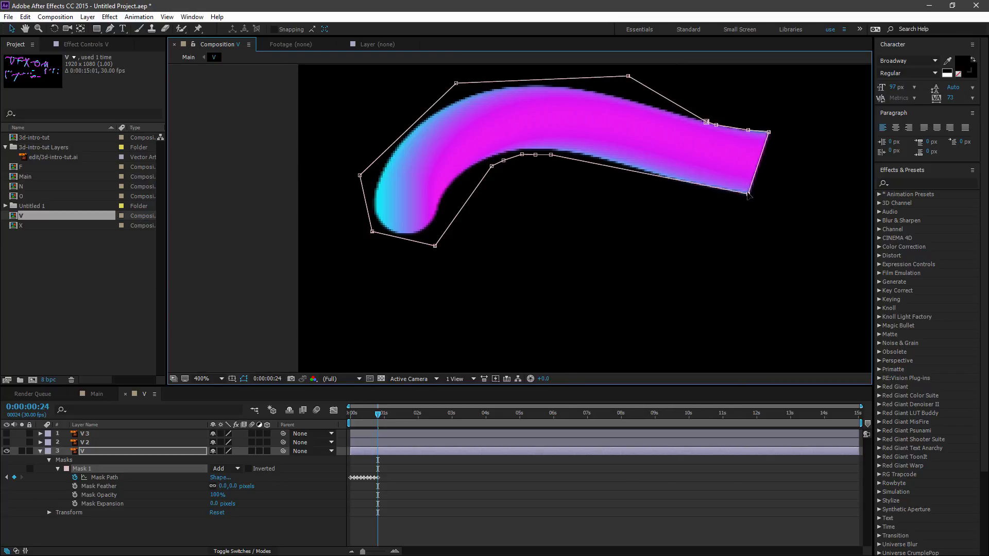
left_click_drag(551, 155, 734, 194)
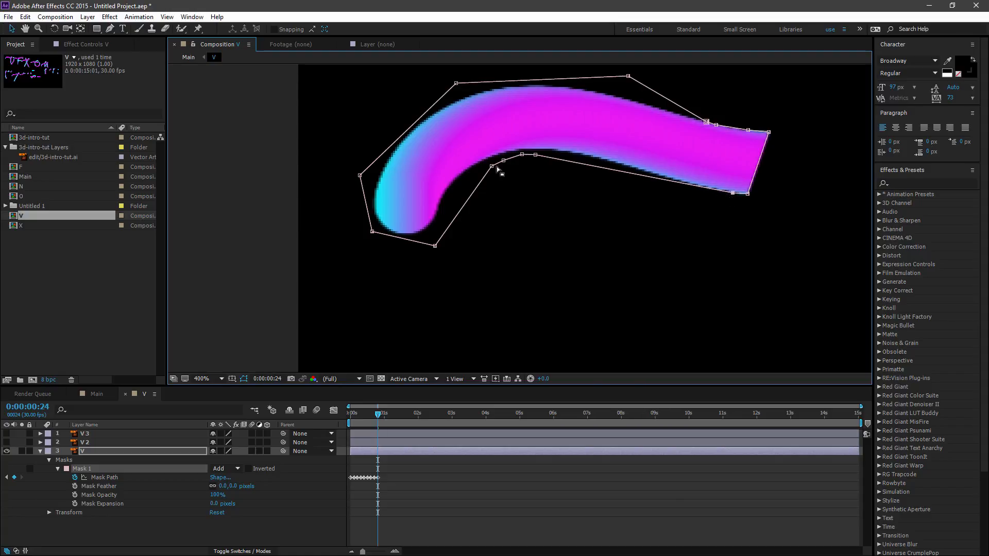
left_click_drag(536, 155, 706, 190)
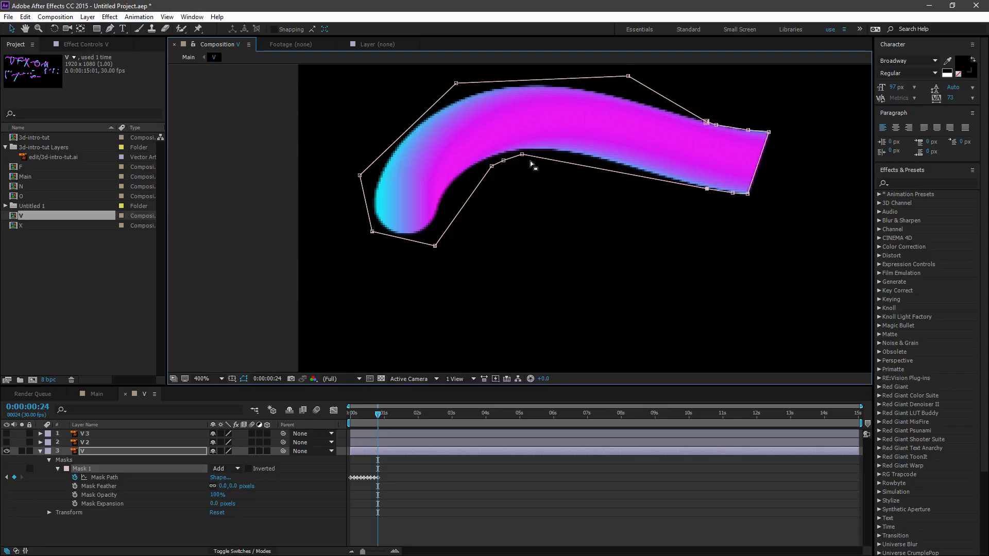
left_click_drag(522, 154, 684, 181)
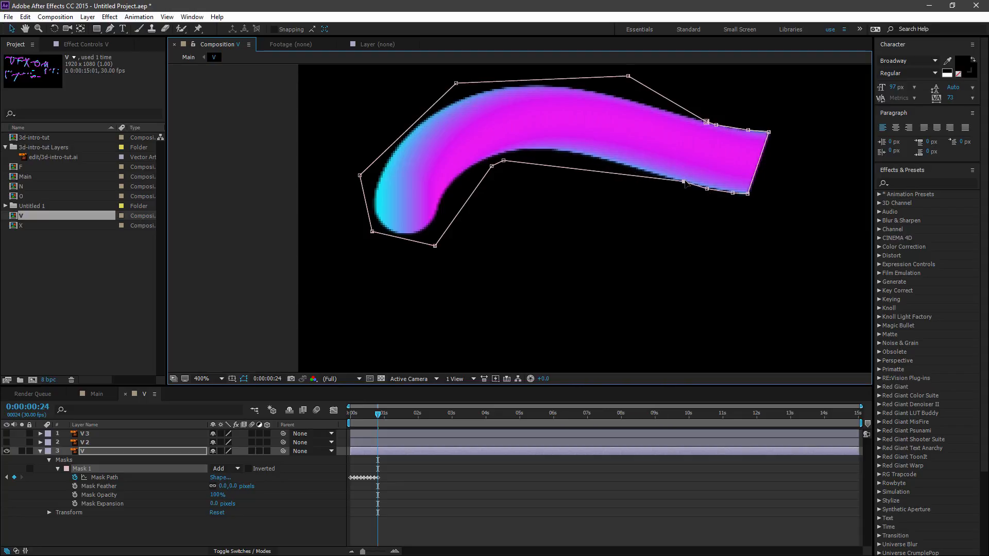
Step: At frame 24, move the two inner-bend points of Mask 1 along the lower edge to follow the stroke's underside
left_click_drag(503, 161, 667, 177)
left_click_drag(493, 167, 639, 172)
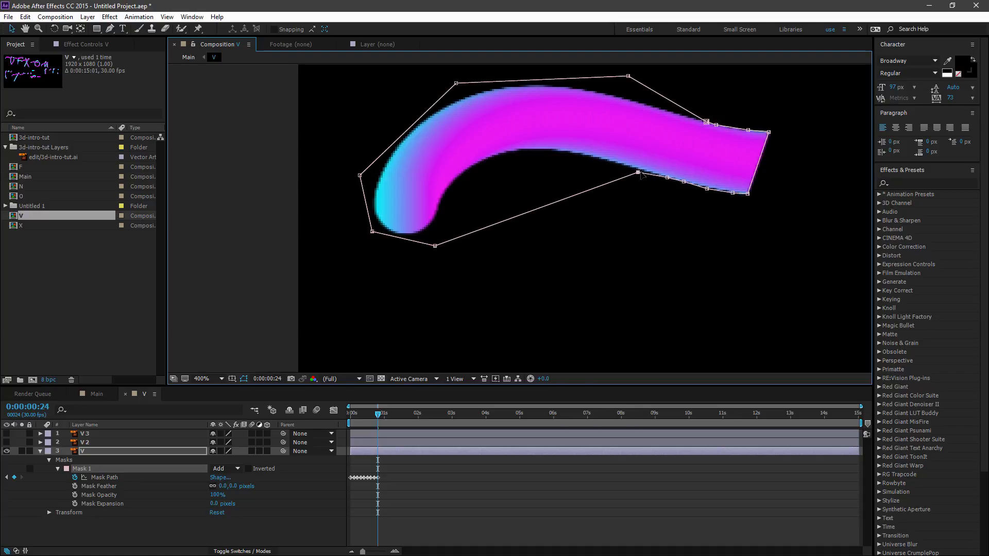
Step: At frame 27, extend the leading edge of Mask 1 further along the stroke and fit its upper and lower points to the contours
key("Page_Down")
key("Page_Down")
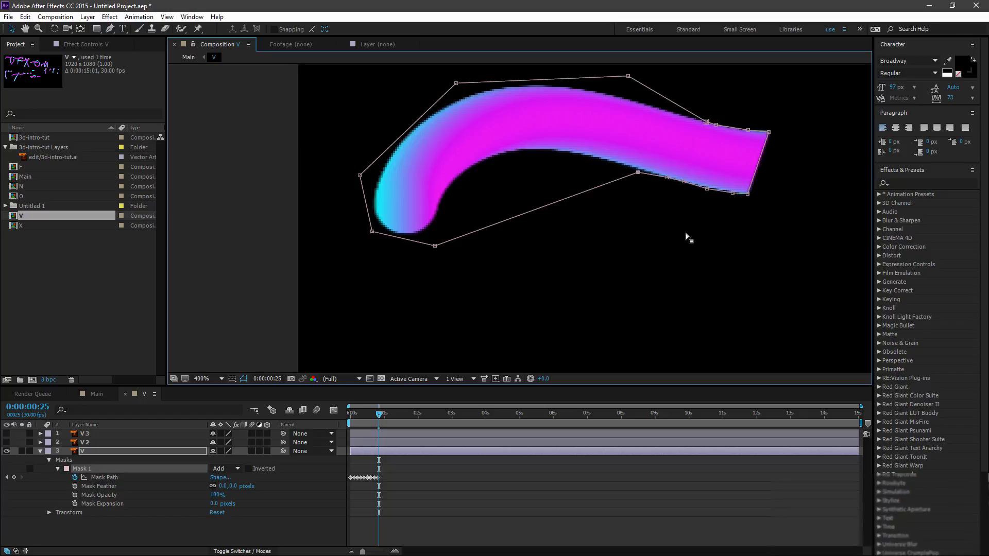
key("Page_Down")
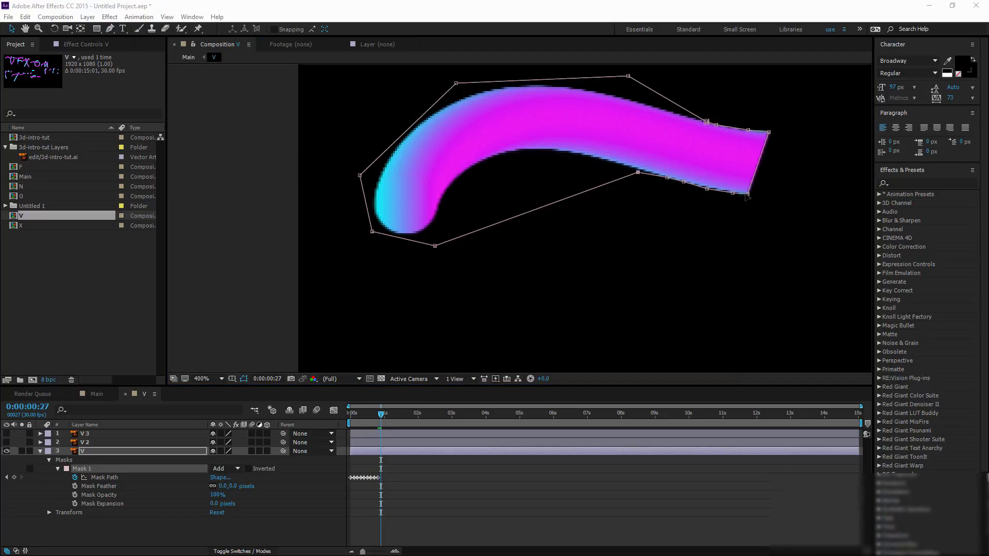
left_click_drag(745, 201, 793, 197)
left_click_drag(733, 194, 770, 197)
mouse_move(769, 133)
left_mouse_down()
mouse_move(850, 123)
mouse_move(836, 125)
mouse_move(872, 100)
mouse_move(800, 132)
left_mouse_up()
left_click_drag(784, 195, 807, 193)
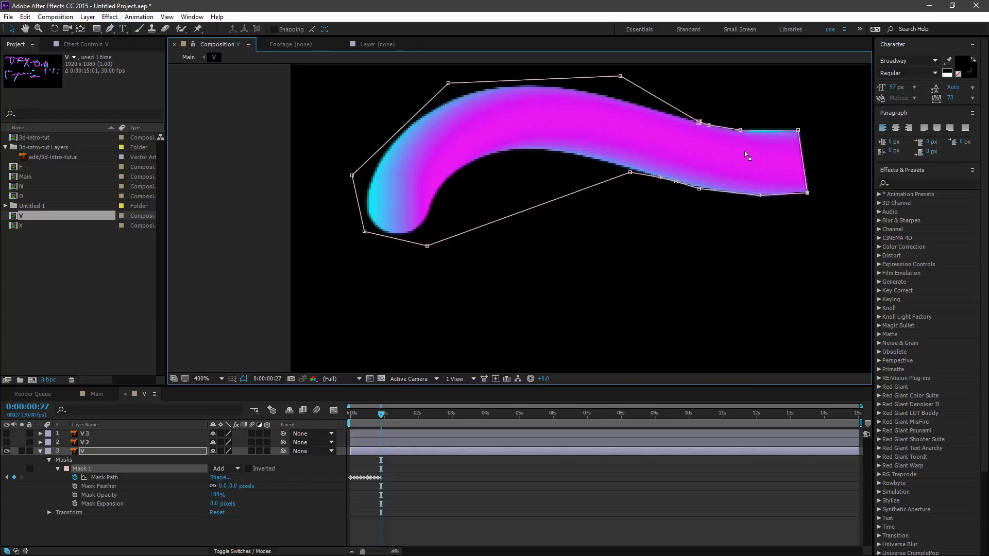
mouse_move(740, 130)
left_mouse_down()
mouse_move(752, 132)
mouse_move(727, 130)
left_mouse_up()
Step: At 0:00:01:00, pull the lower leading corner of Mask 1 toward the curl and shift the lower-edge points forward along the stroke's underside
key("Page_Down")
key("Page_Down")
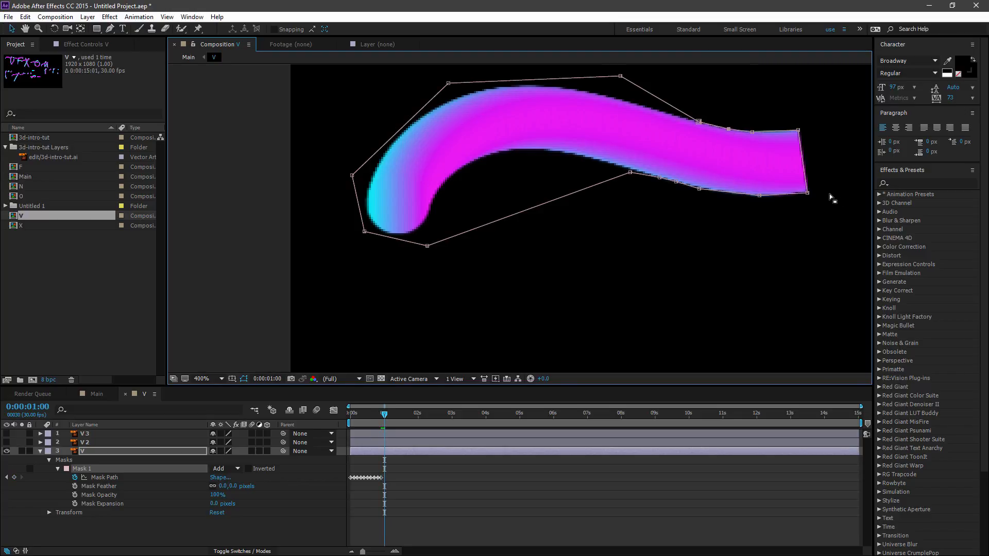
mouse_move(808, 195)
left_mouse_down()
mouse_move(837, 195)
mouse_move(863, 168)
left_mouse_up()
left_click_drag(759, 195, 809, 194)
left_click_drag(699, 189, 791, 196)
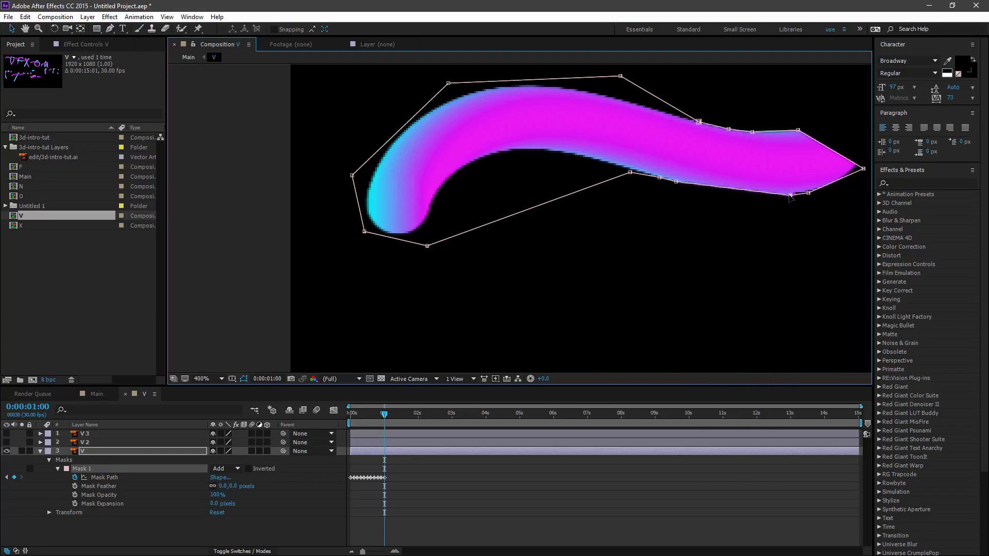
left_click_drag(677, 182, 727, 195)
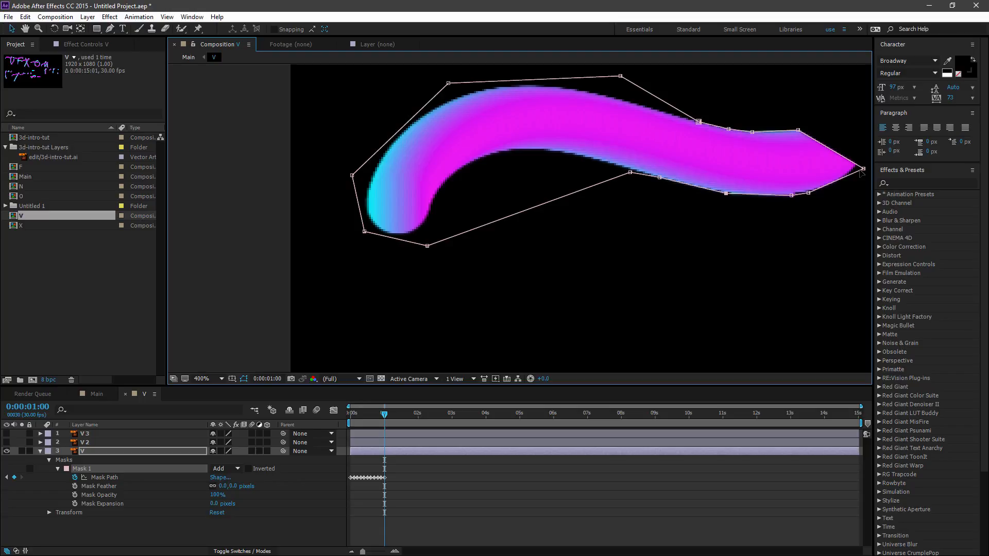
Step: At 0:00:01:03, raise the leading point of Mask 1 up the outer side of the curl and move the lower corner outward around the bend
key("Page_Up")
key("Page_Down")
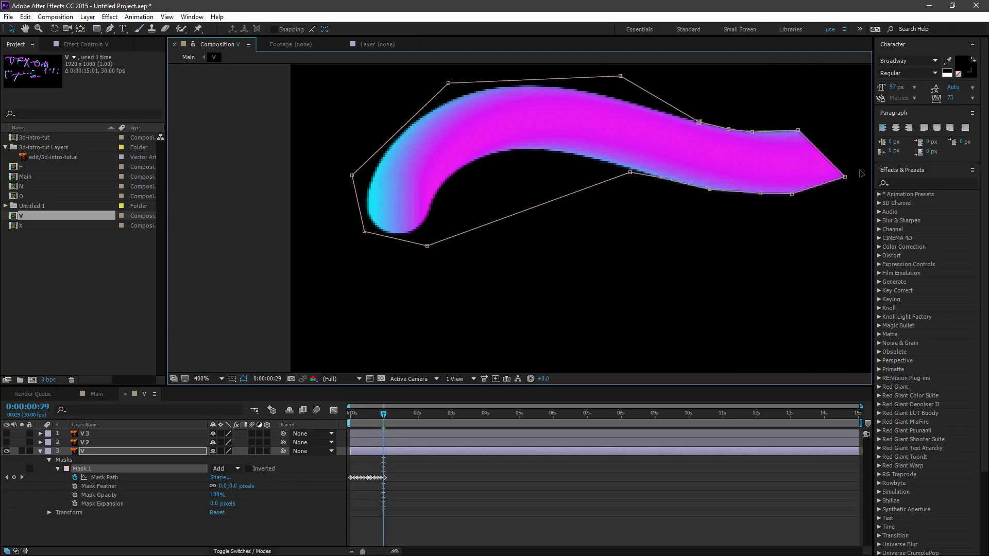
key("Page_Down")
key("Page_Down")
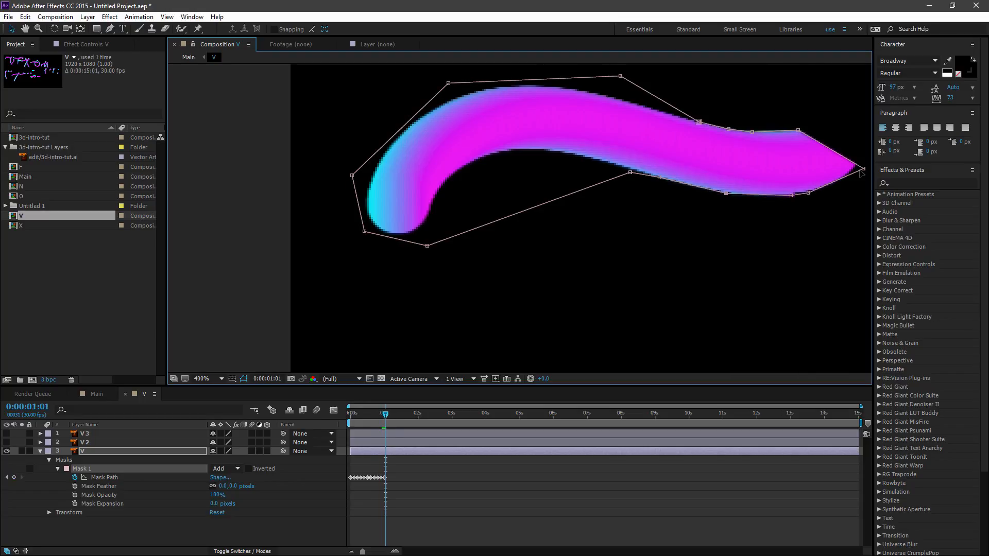
key("Page_Up")
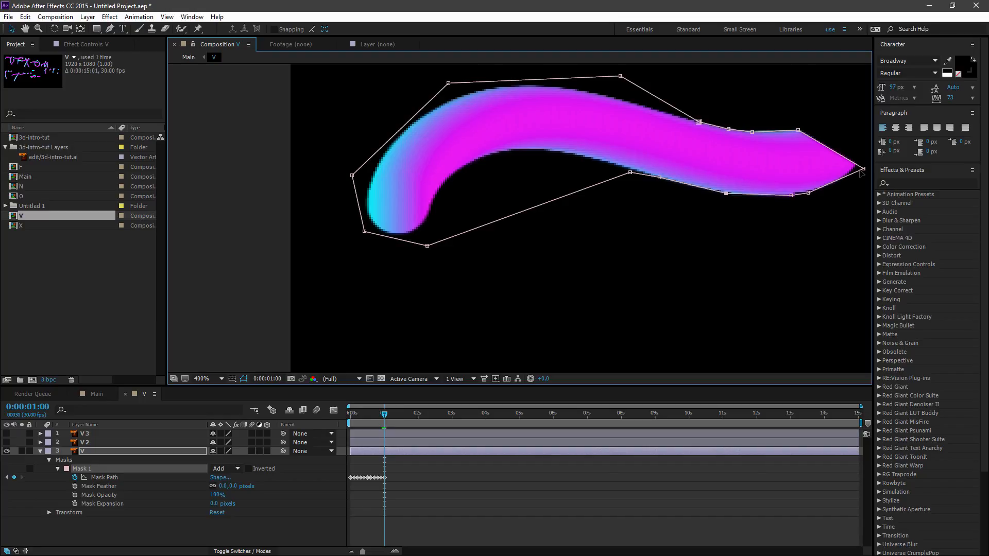
key("Page_Down")
key("Page_Down")
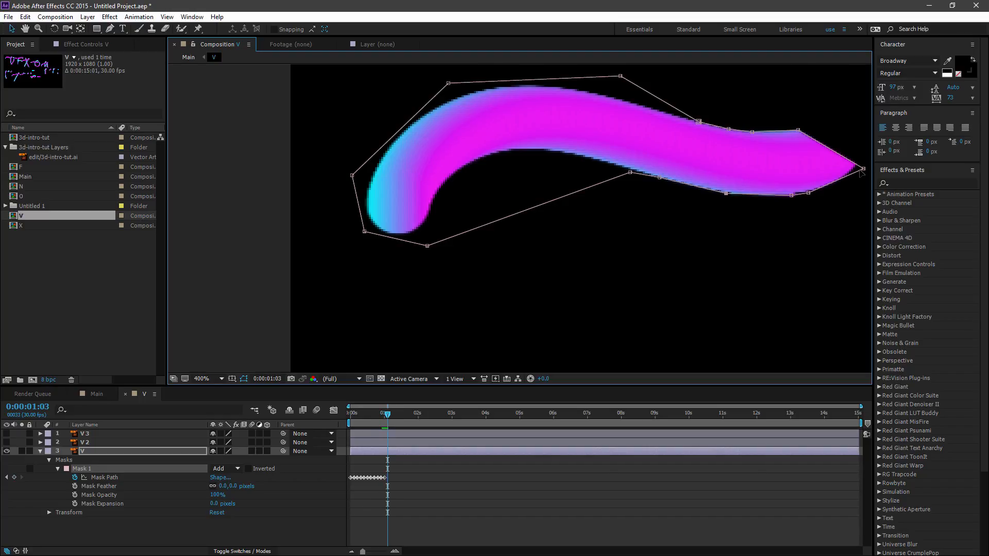
left_click_drag(863, 169, 860, 130)
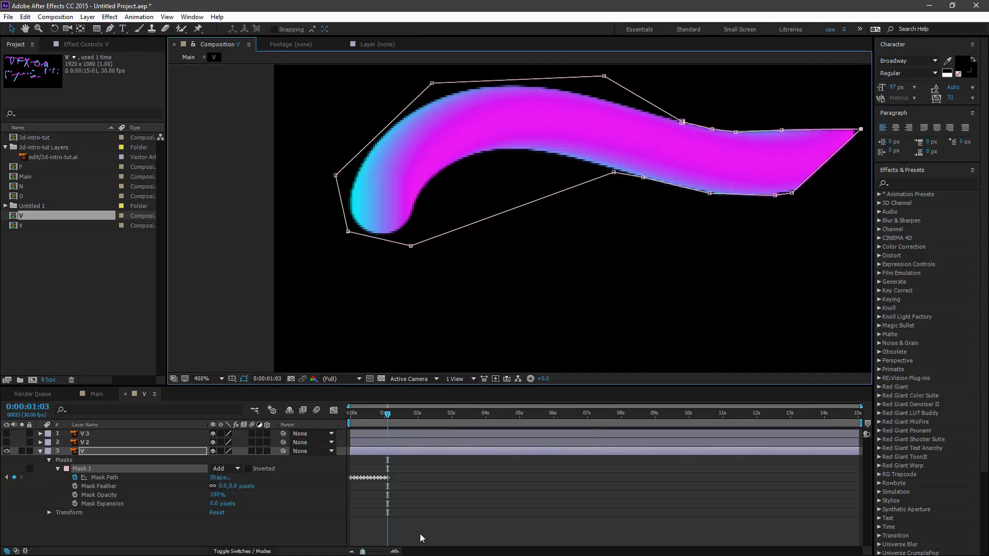
left_click_drag(793, 196, 842, 193)
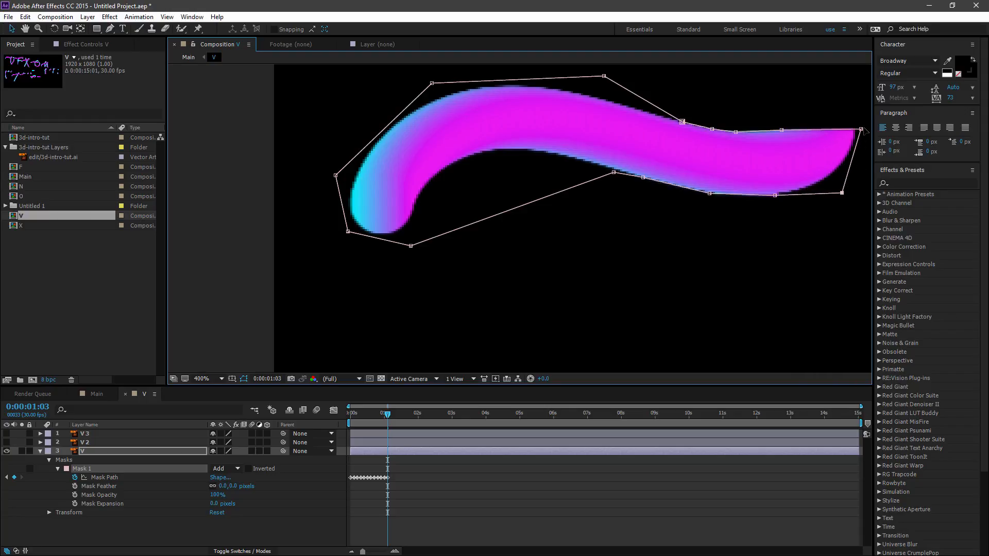
left_click_drag(866, 126, 864, 112)
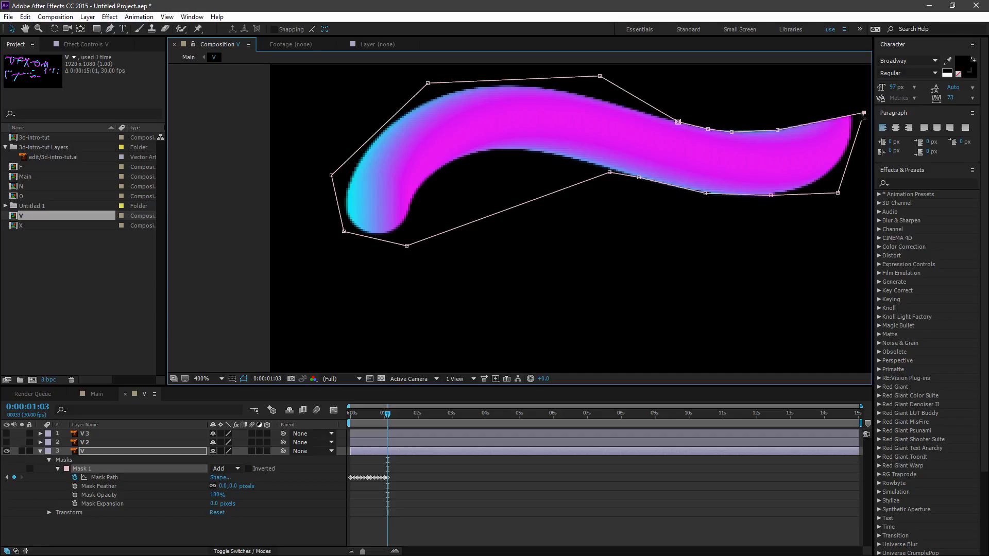
left_click_drag(864, 103, 863, 103)
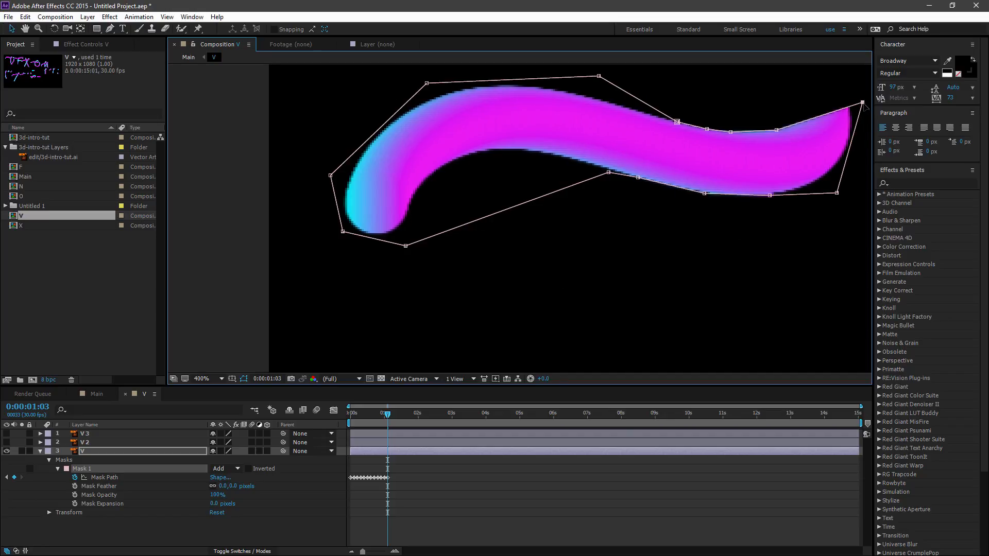
Step: Search the effects for "stroke" and select the 3D Stroke effect in the results
left_click(915, 183)
type("stroke")
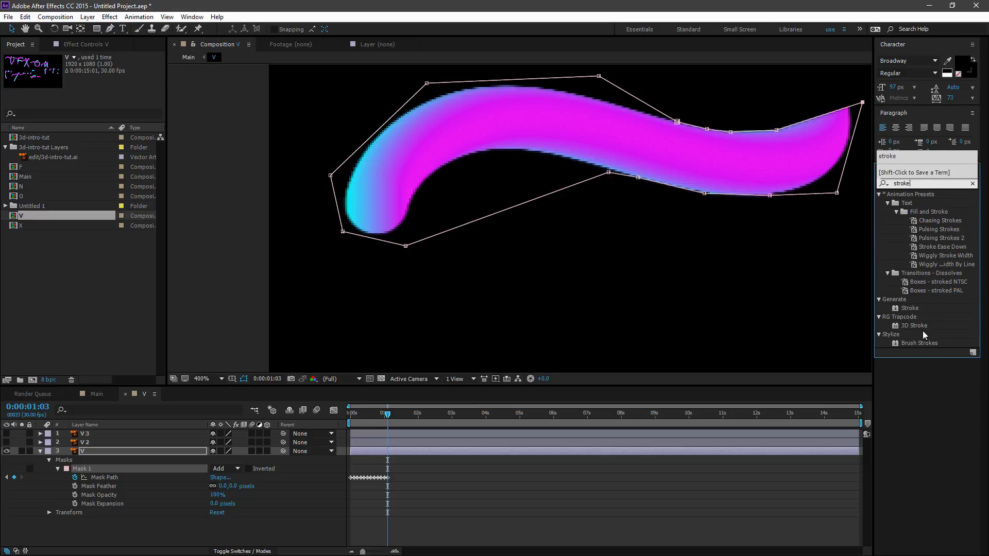
left_click(906, 324)
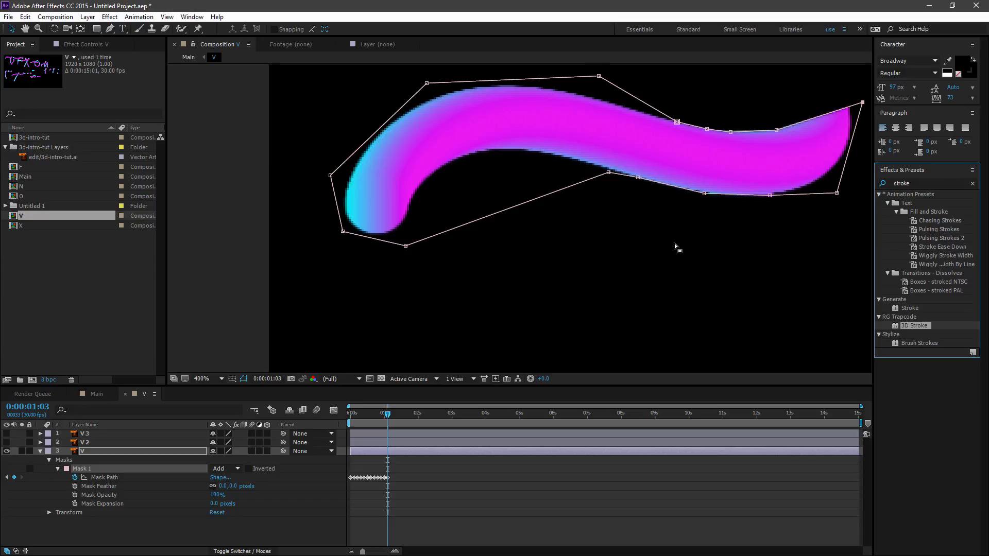
Step: At 0:00:01:03, move the lower leading corner of Mask 1 further outward, clear of the curl, and check the preceding frames
left_click_drag(691, 220, 532, 327)
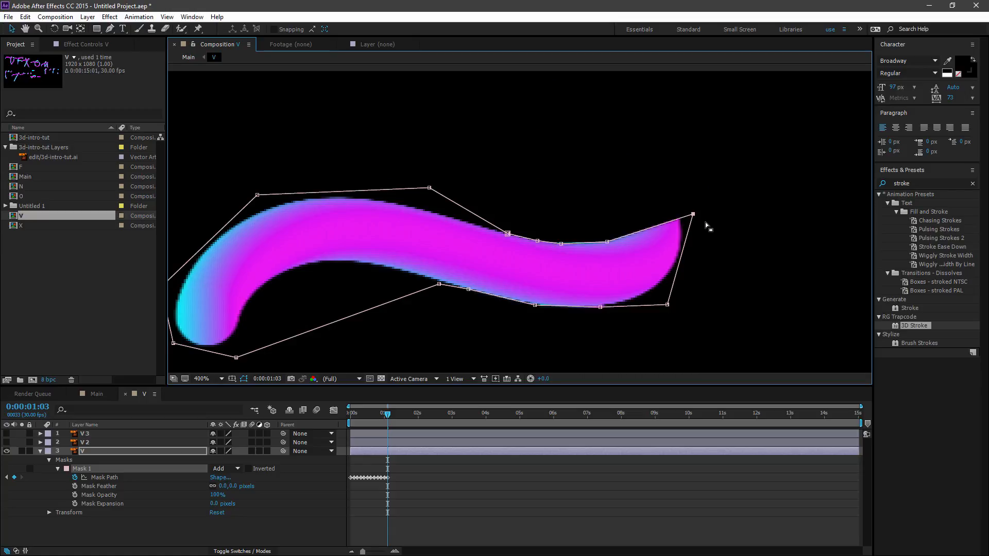
left_click_drag(667, 304, 697, 302)
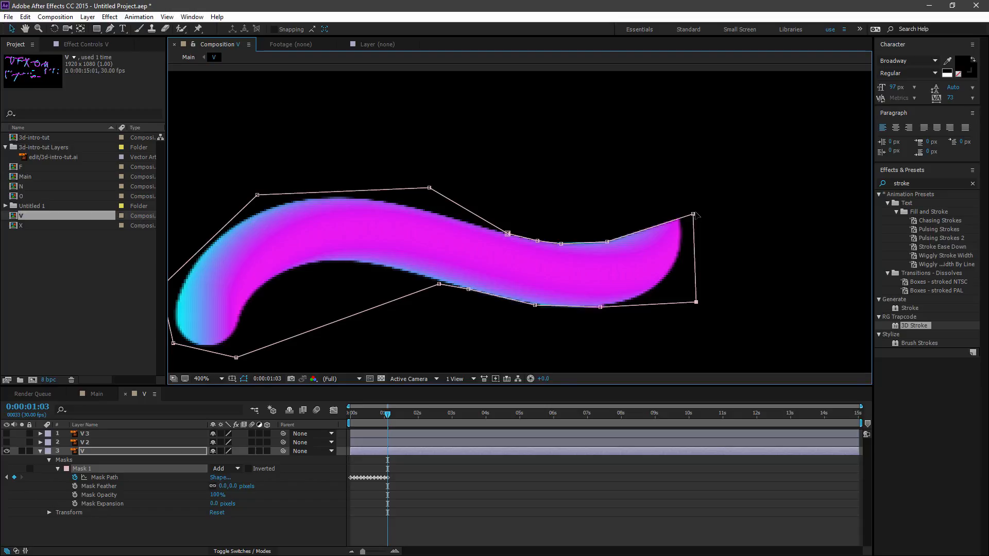
key("Page_Up")
key("Page_Up")
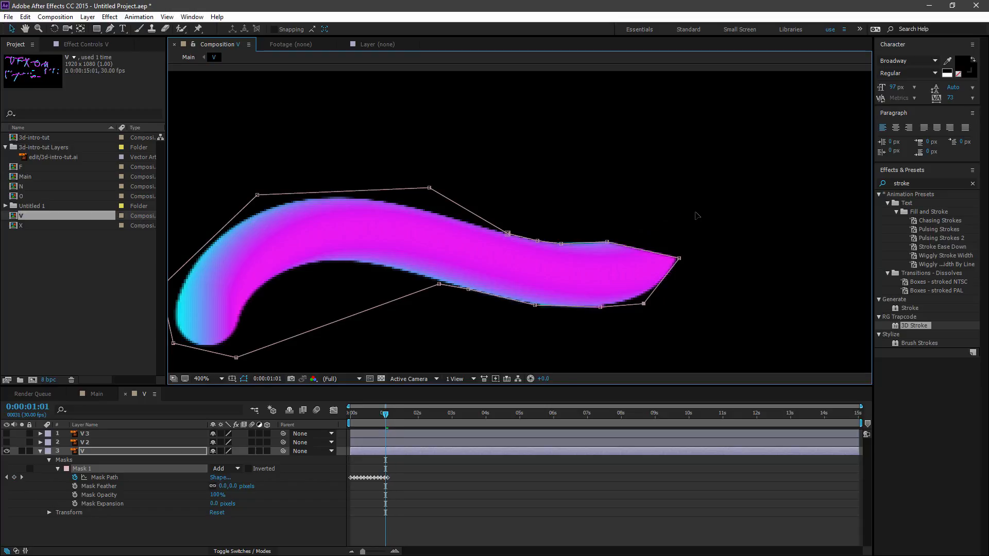
Step: At 0:00:01:06, swing the leading point of Mask 1 up and back over the curl, and nudge the lower outer corner outward
key("Page_Down")
key("Page_Down")
key("Page_Down")
key("Page_Down")
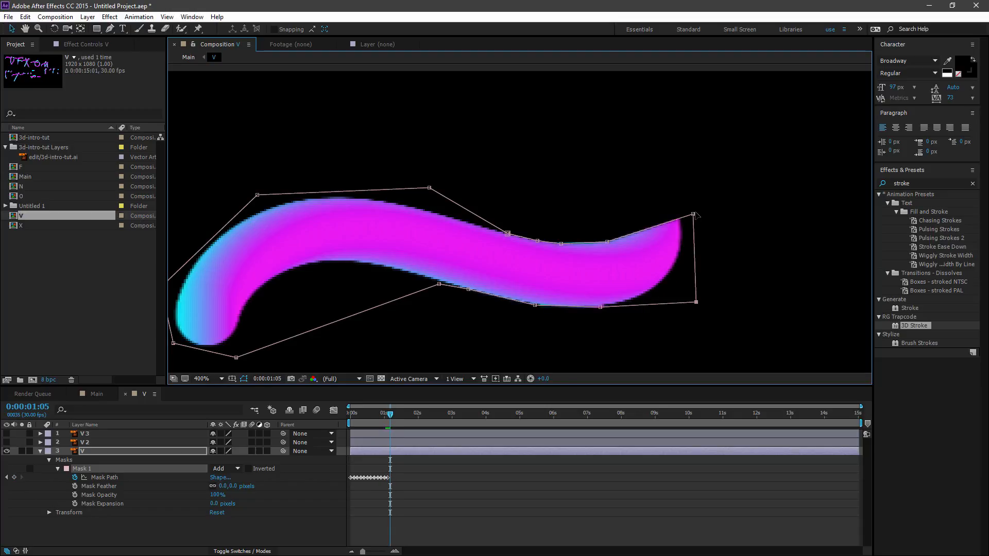
key("Page_Down")
left_click_drag(694, 214, 606, 146)
mouse_move(697, 302)
left_mouse_down()
mouse_move(750, 262)
mouse_move(704, 287)
left_mouse_up()
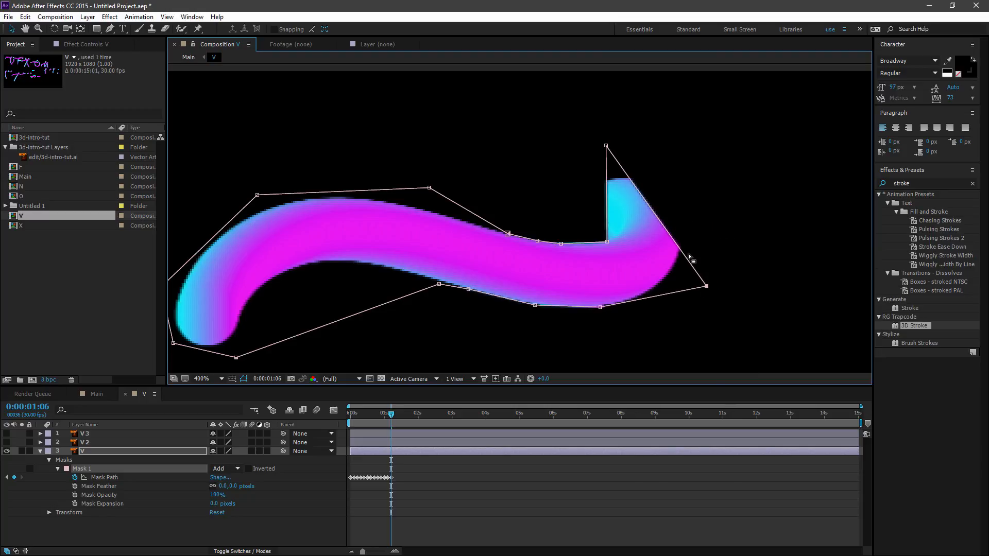
Step: Add a point to the outer edge of Mask 1 and pull it up and outward to uncover the curl's outer side
key("g")
left_click(666, 230)
key("v")
mouse_move(665, 229)
left_mouse_down()
mouse_move(685, 178)
mouse_move(677, 168)
left_mouse_up()
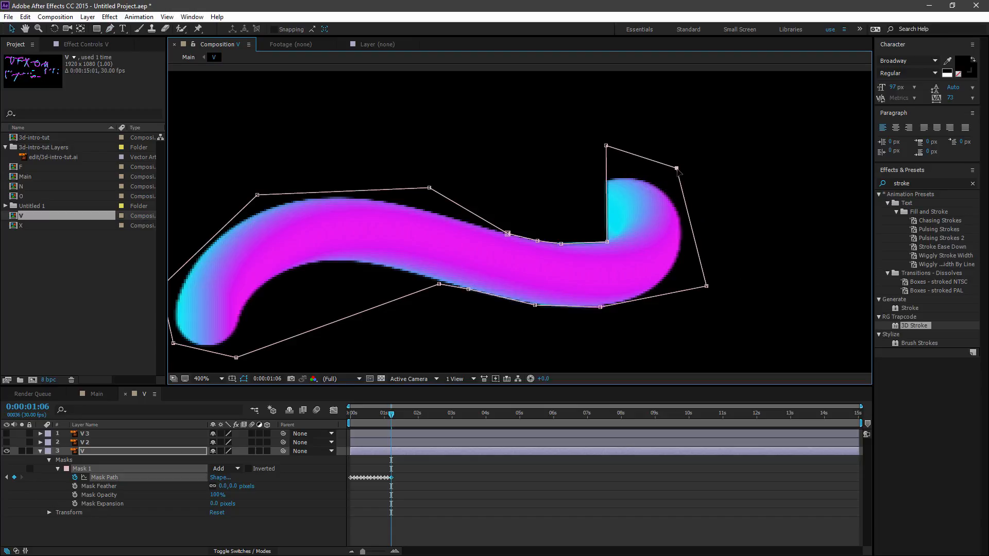
Step: At 0:00:01:09, bring the leading point of Mask 1 down onto the stroke's upper contour, just before the curl
key("Page_Down")
key("Page_Down")
key("Page_Down")
left_click_drag(607, 146, 539, 243)
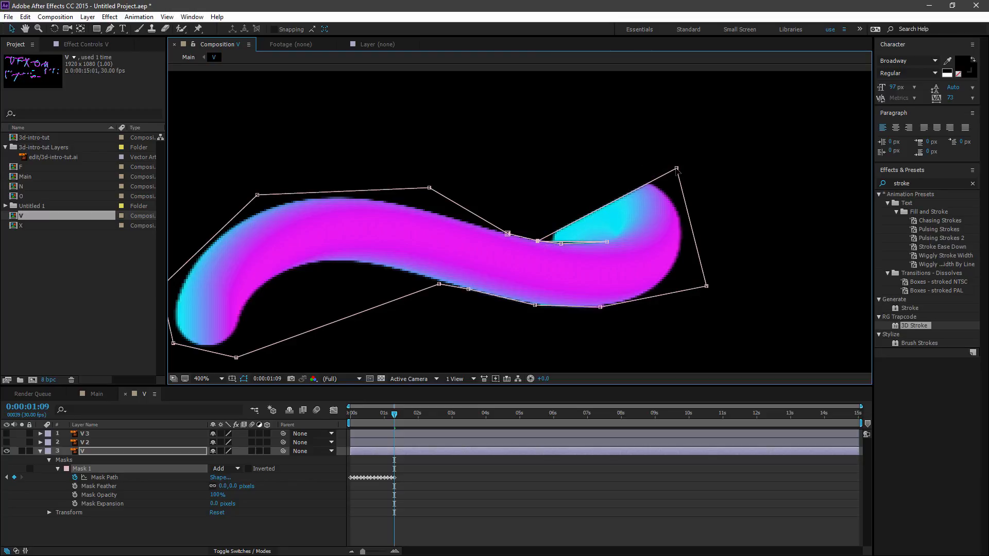
Step: Add a point to the upper edge of Mask 1 and pull it outward to reveal the whole cyan end of the curl
key("g")
left_click(633, 193)
key("v")
left_click_drag(633, 193, 553, 163)
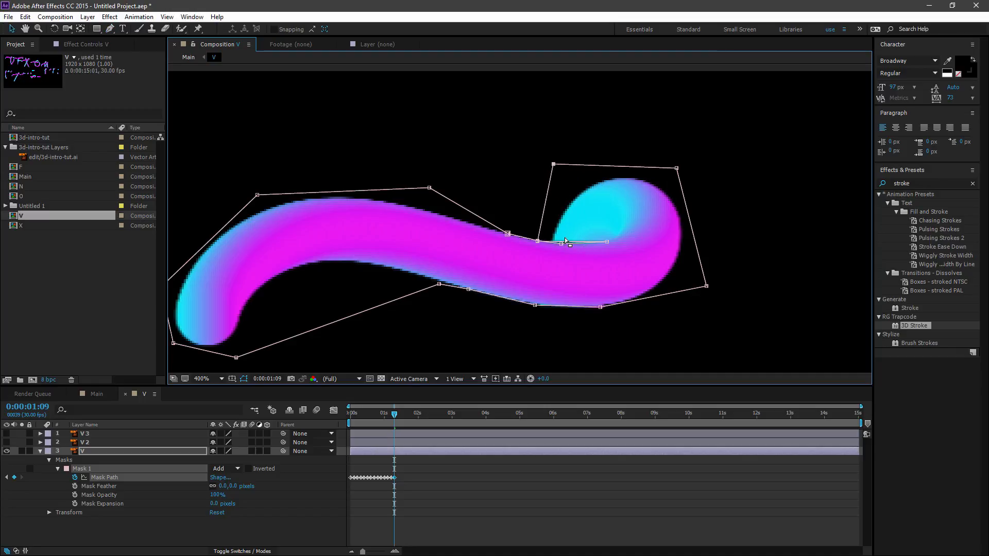
Step: Add a point on the mask edge beneath the cyan curl and move it down onto the stroke's contour to close the gap
key("period")
key("g")
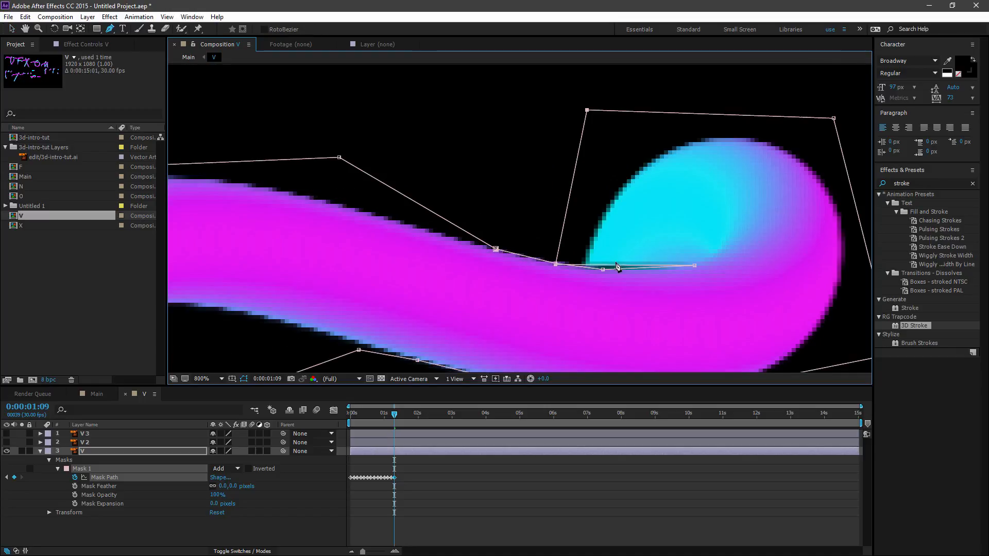
key("v")
left_click_drag(611, 266, 601, 270)
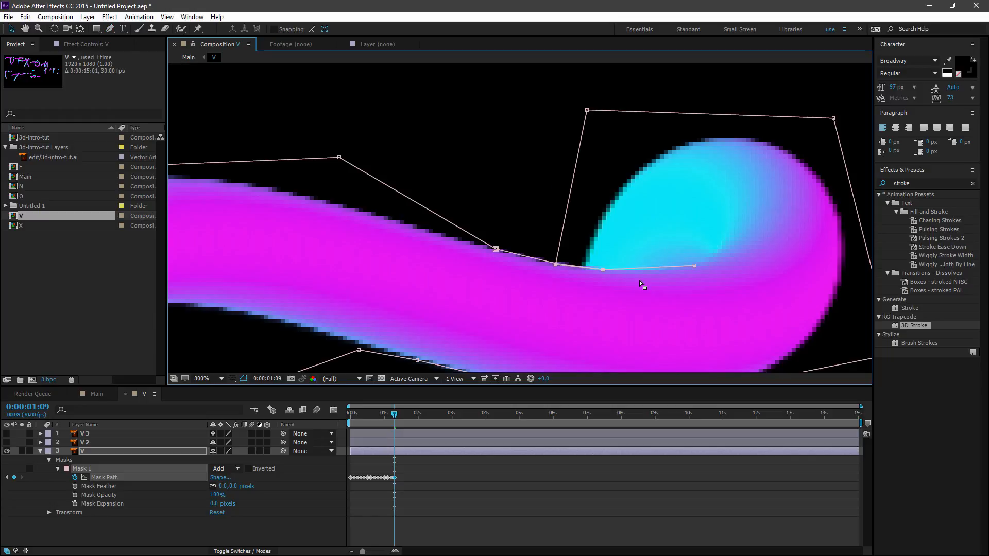
key("comma")
key("comma")
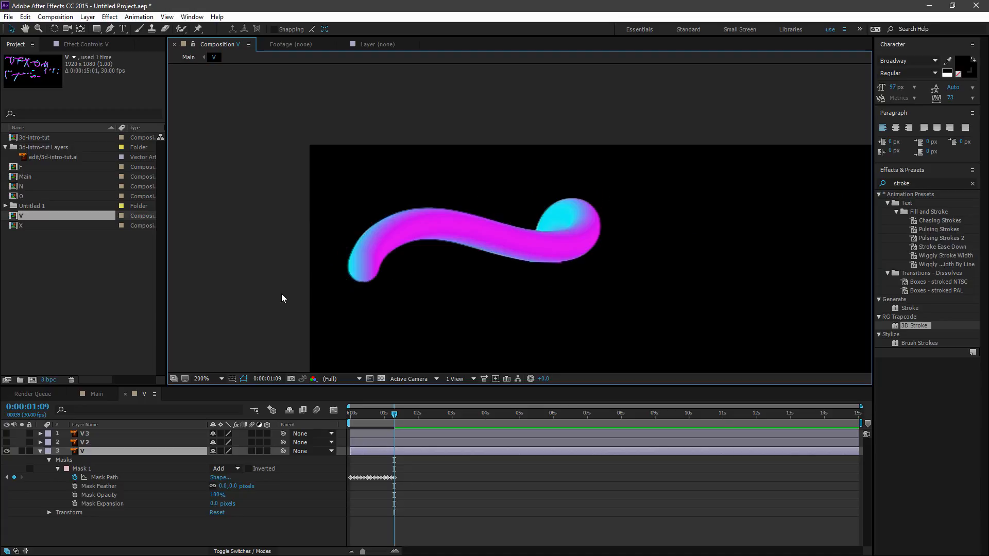
Step: Deselect the layer and preview the stroke reveal from the beginning of the composition
left_click(281, 294)
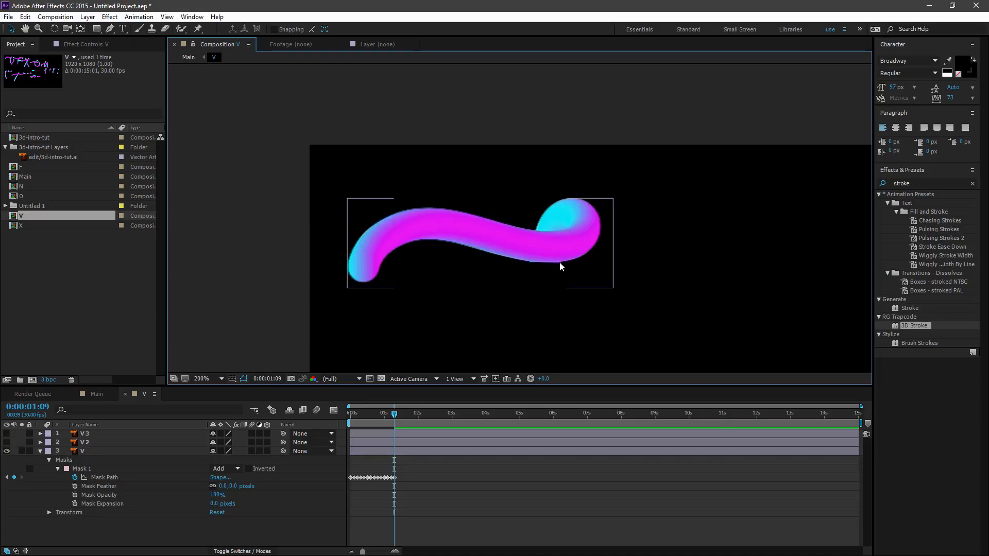
left_click_drag(381, 413, 336, 415)
key("space")
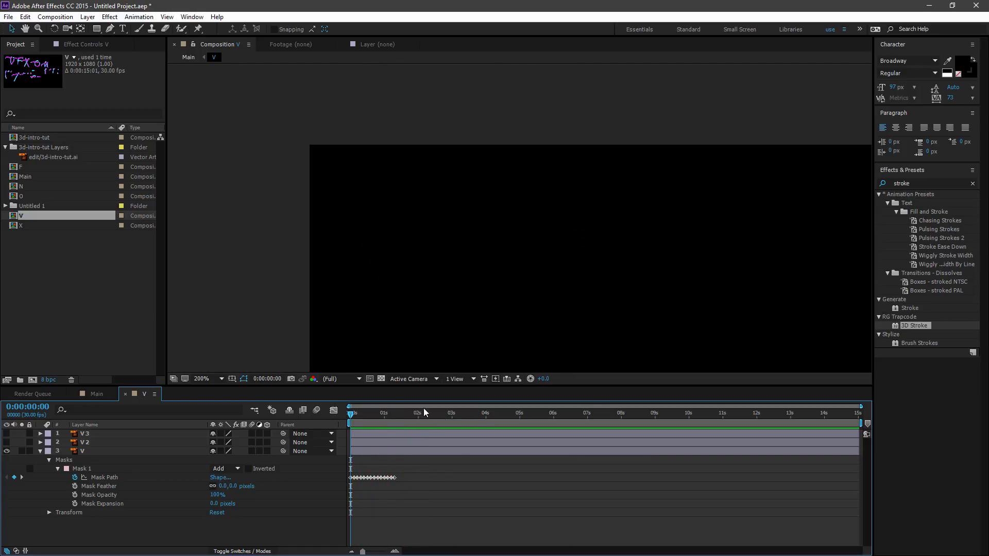
Step: At frame 22, move the upper-edge point of Mask 1 that cuts into the stroke outward, clear of its contour
left_click_drag(362, 420, 375, 413)
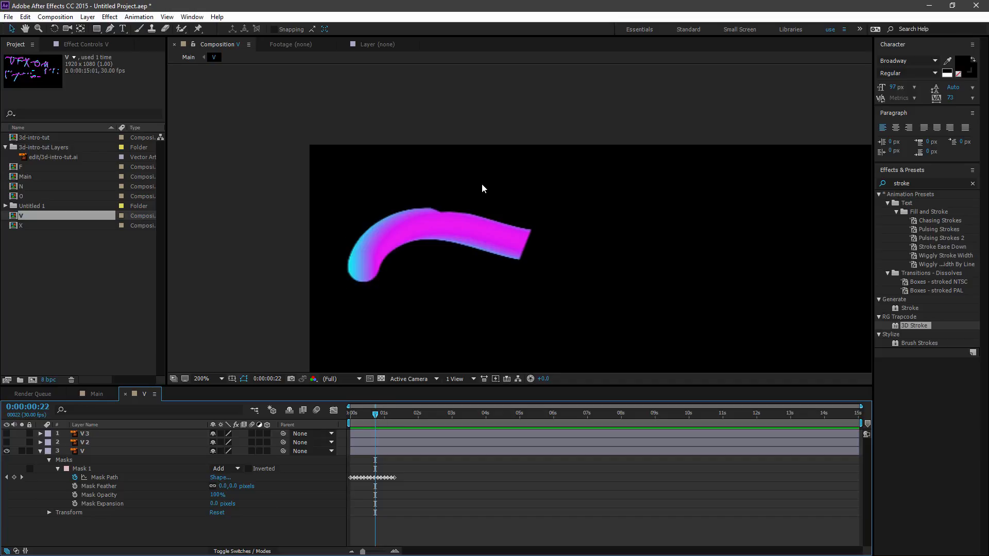
scroll(485, 189, "up", 2)
left_click(90, 451)
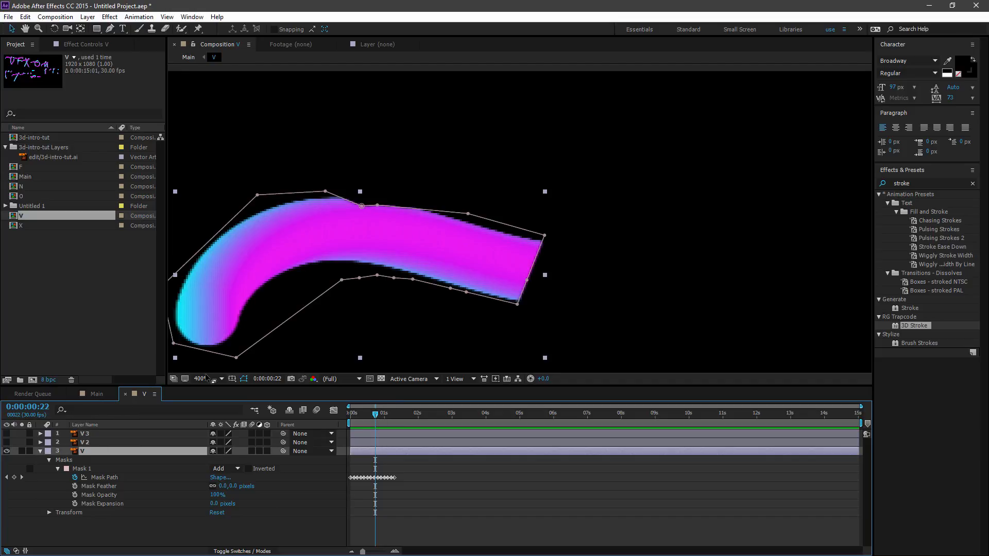
left_click(362, 207)
mouse_move(362, 206)
left_mouse_down()
mouse_move(386, 196)
mouse_move(365, 191)
left_mouse_up()
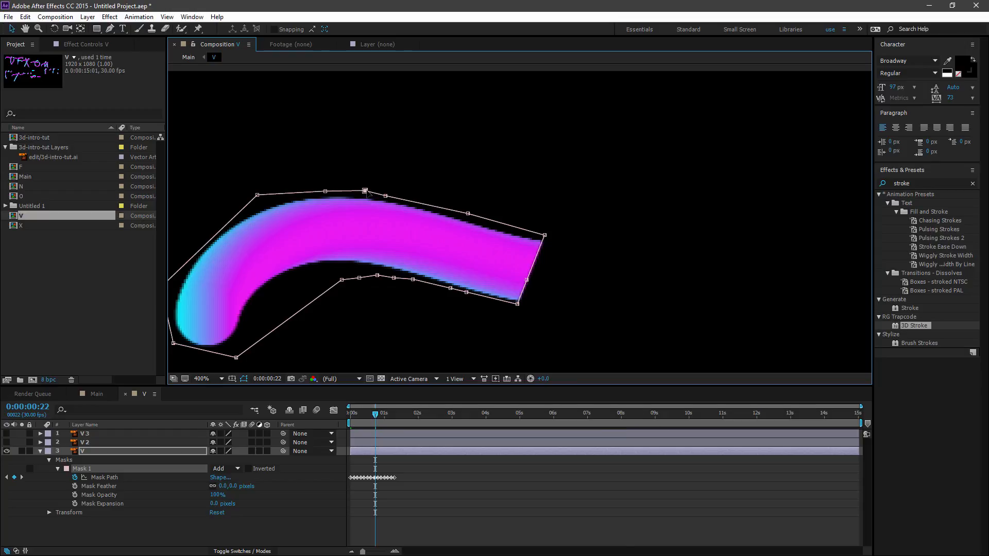
Step: Check the reveal at frame 26 with the layer deselected
left_click_drag(376, 418, 381, 417)
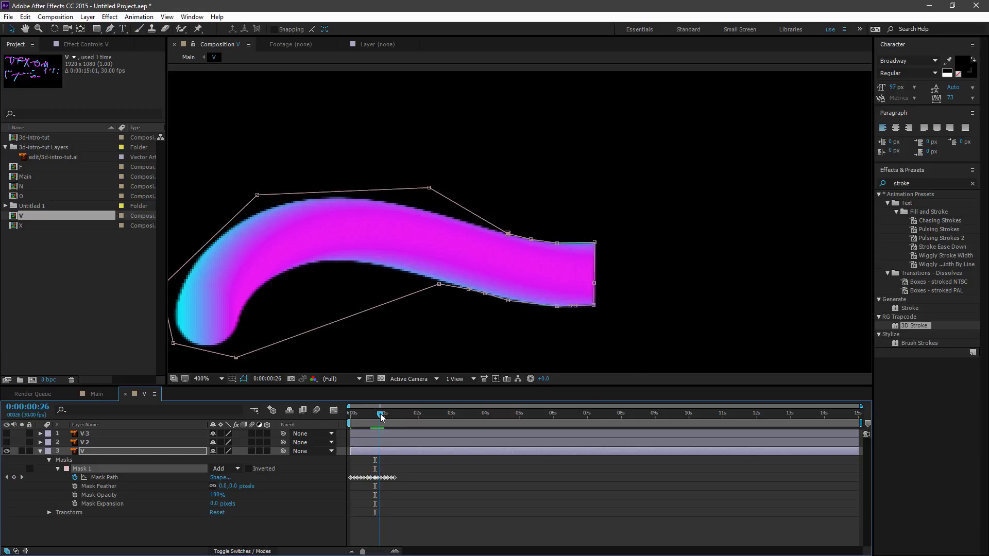
key("comma")
left_click(296, 205)
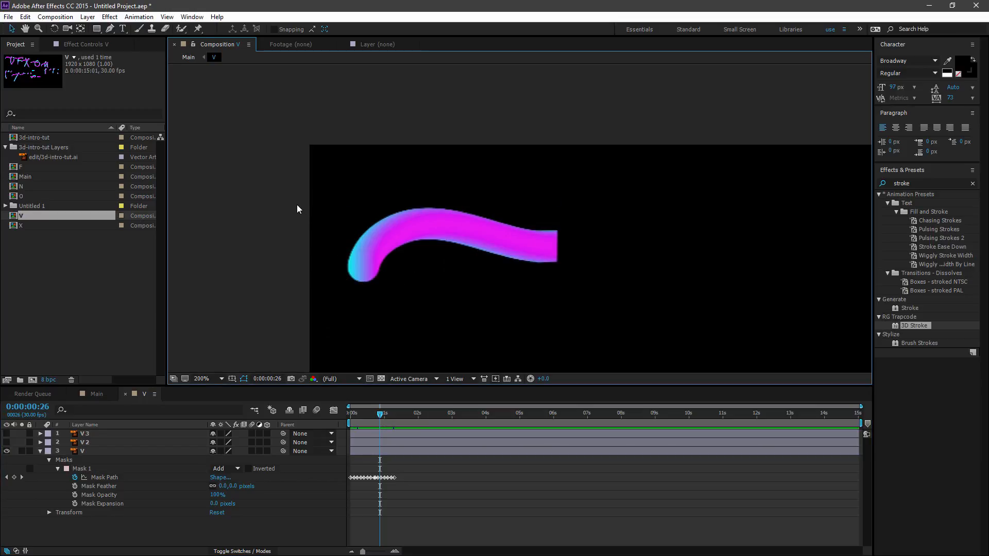
Step: Preview the rest of the curl stroke's reveal from frame 26 and go to 0:00:01:10
key("space")
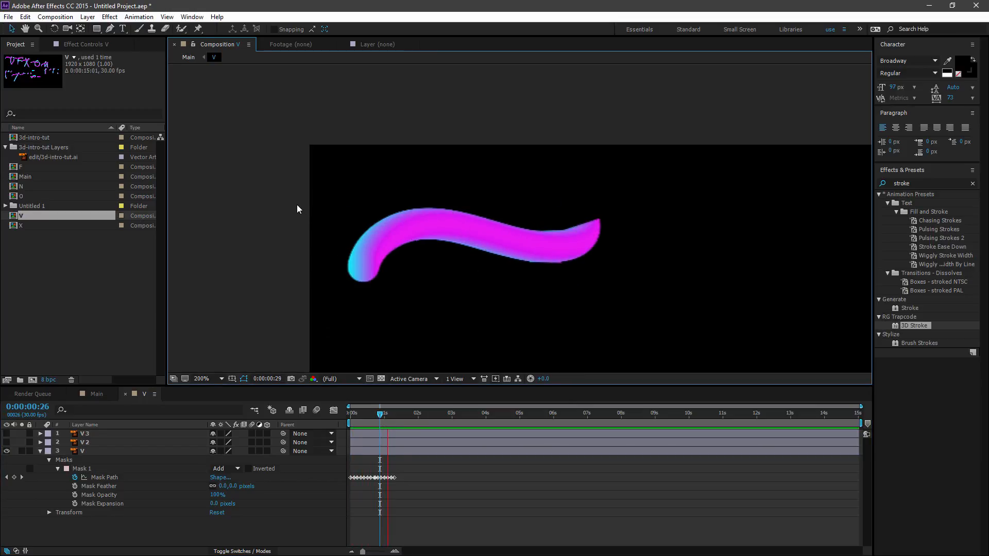
key("space")
left_click_drag(385, 415, 396, 415)
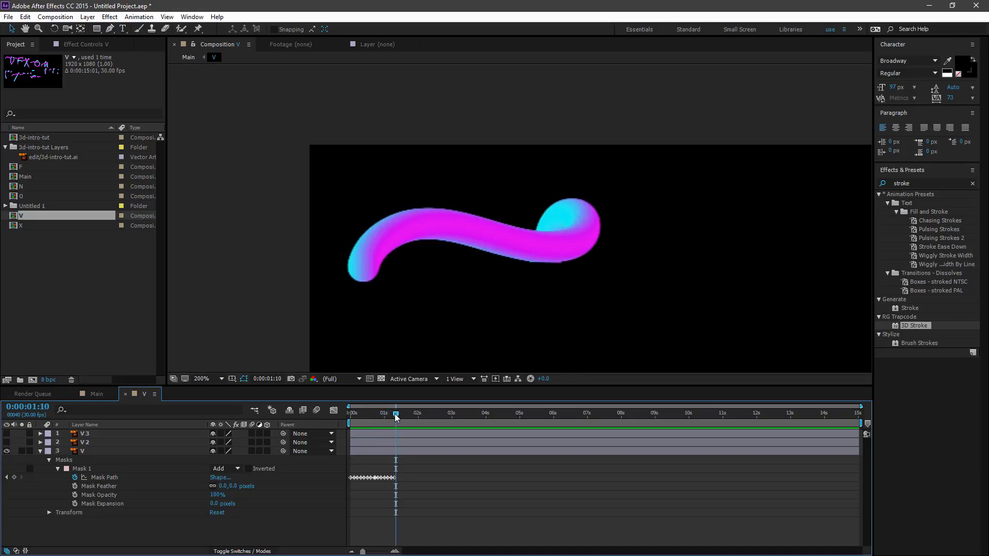
Step: Collapse layer V, select layer V 2, and show V 2 in place of V
left_click(40, 453)
left_click(86, 443)
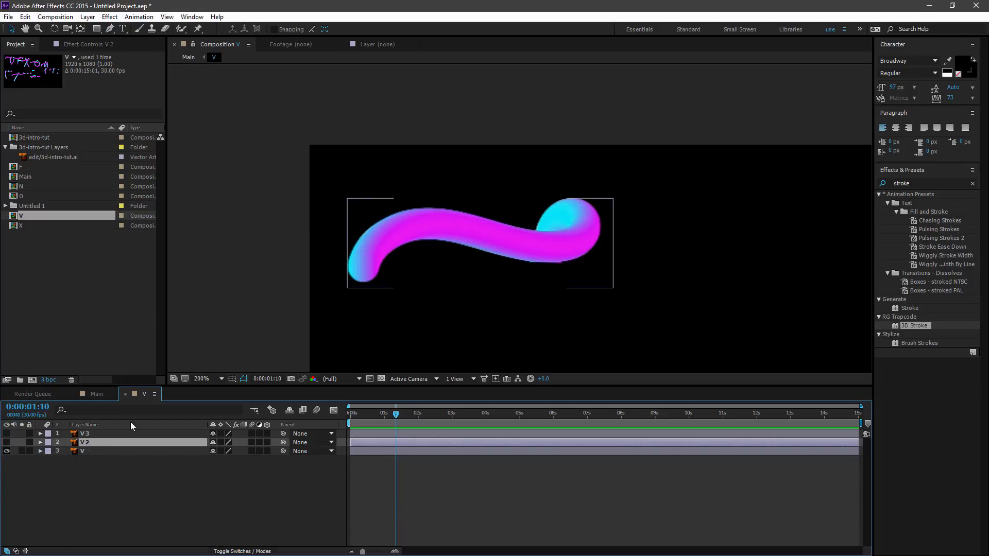
left_click(6, 451)
left_click(7, 442)
Step: Draw a closed Pen tool mask on V 2 as a thin strip across the left stem's top, with spare points looping down outside both edges
key("h")
left_click_drag(595, 253, 553, 130)
left_click(109, 29)
key("period")
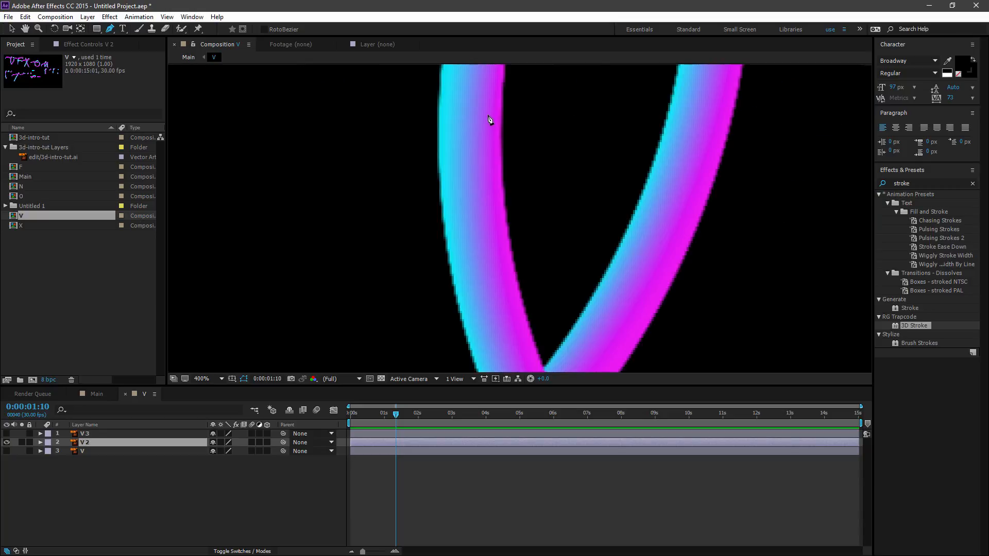
key("h")
left_click_drag(497, 133, 501, 306)
left_click_drag(496, 193, 493, 281)
scroll(463, 194, "up", 1)
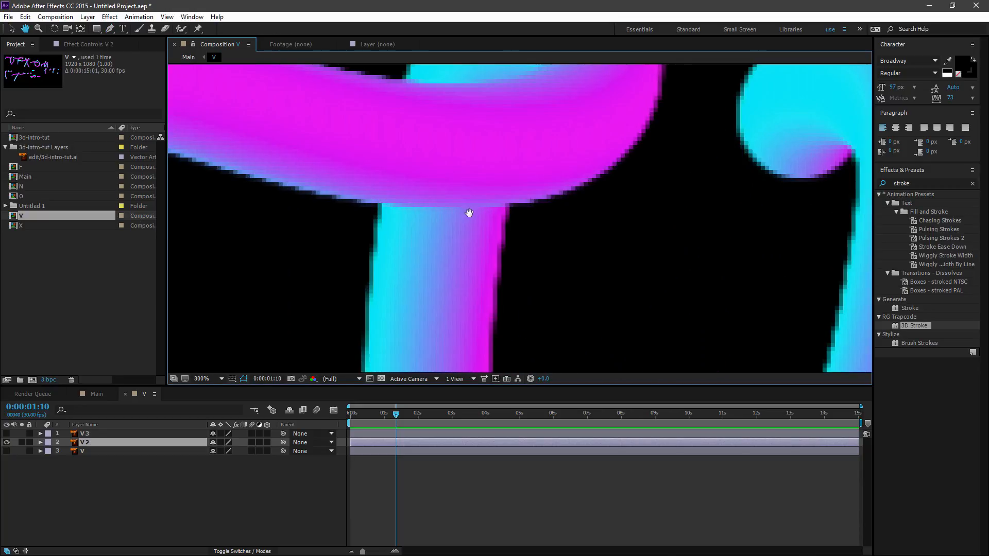
key("g")
left_click(370, 200)
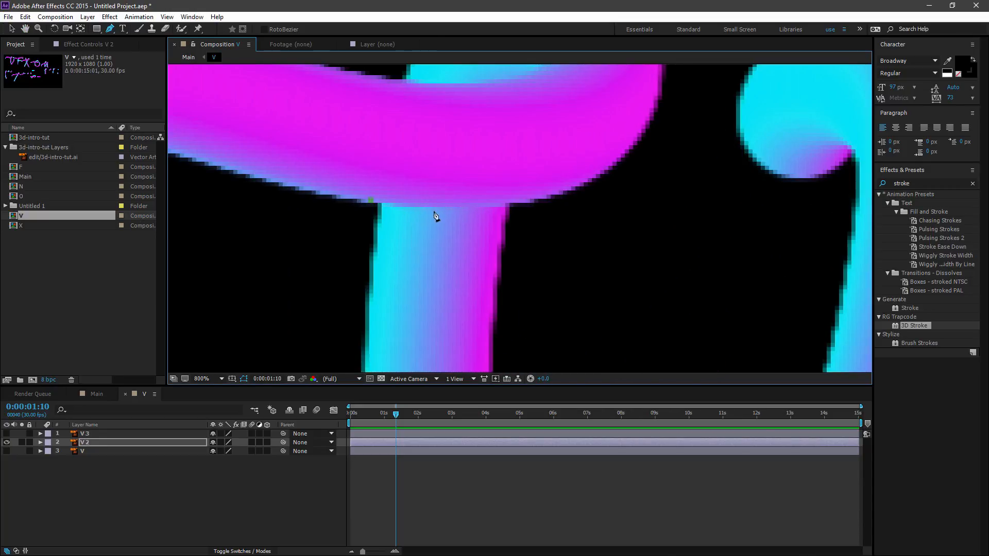
left_click(520, 202)
left_click(521, 224)
left_click(516, 252)
left_click(516, 282)
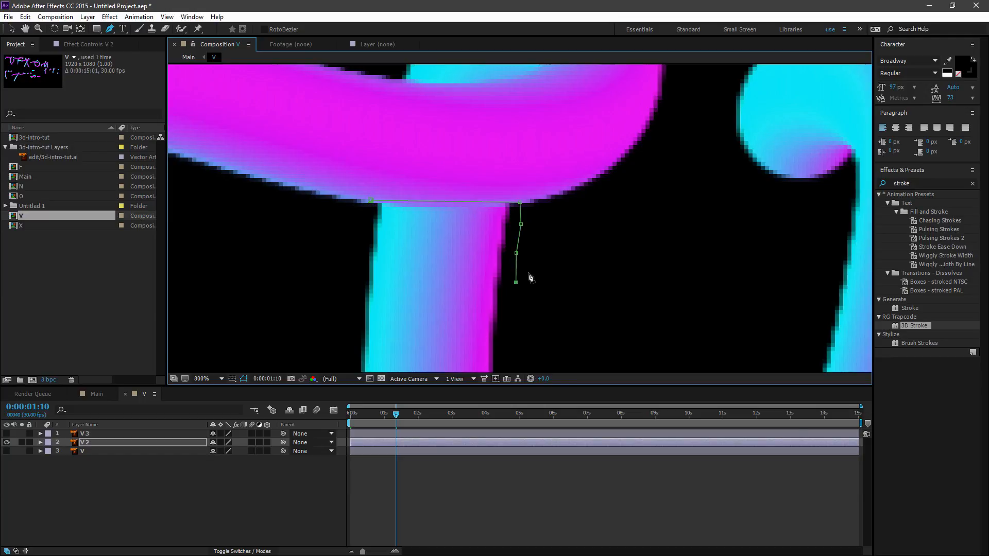
left_click(536, 258)
left_click(544, 225)
left_click(530, 190)
left_click(355, 185)
left_click(308, 214)
left_click(309, 231)
left_click(330, 259)
left_click(342, 252)
left_click(358, 206)
left_click(371, 200)
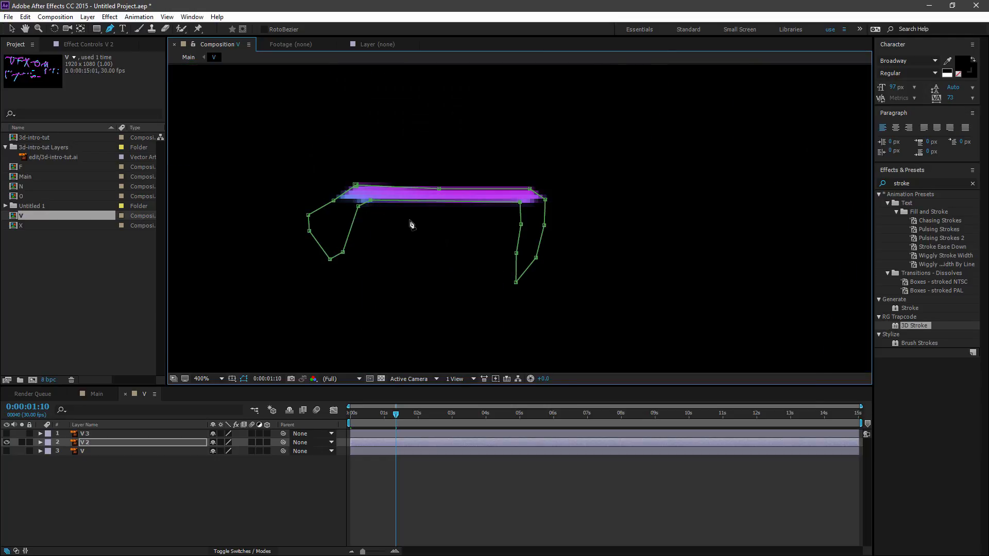
Step: Reveal layer V's mask path keyframes, go to 0:00:01:11 just past the last one, and reselect V 2
key("comma")
key("comma")
key("comma")
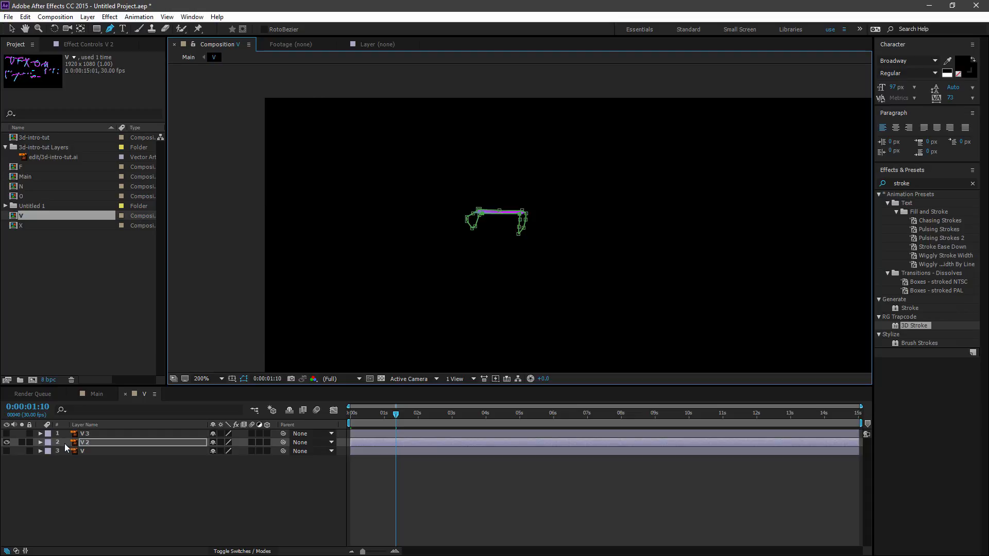
left_click(108, 450)
key("m")
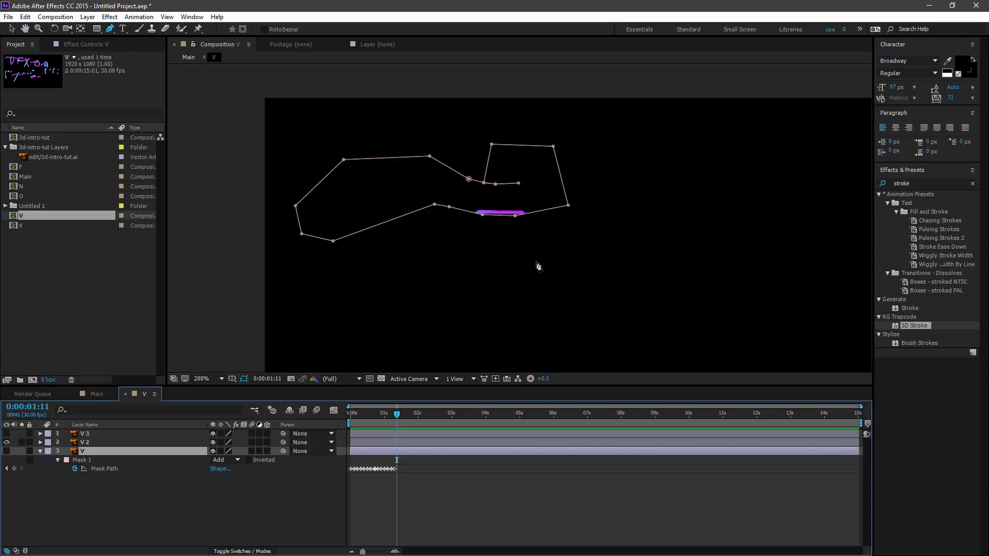
left_click(85, 443)
key("v")
key("period")
key("period")
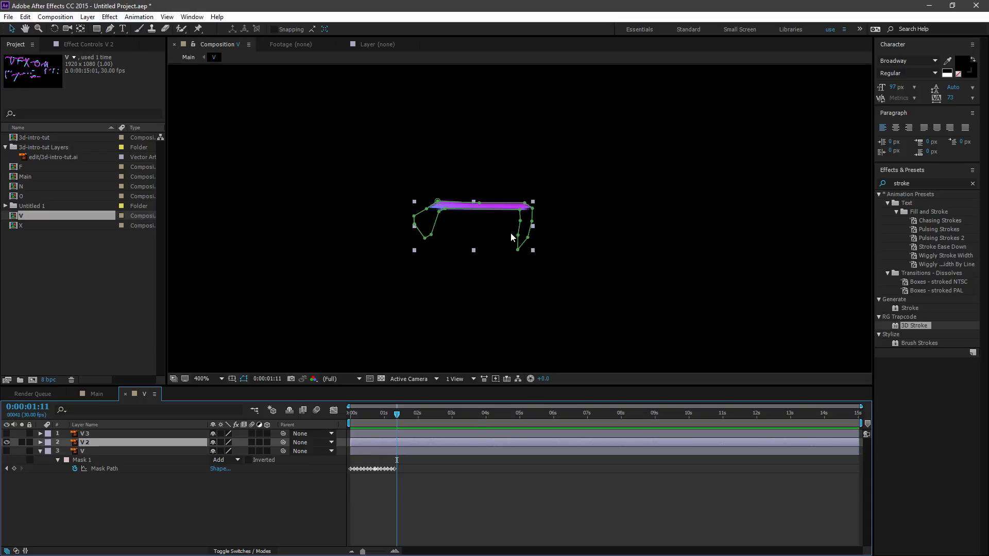
left_click_drag(521, 202, 512, 269)
left_click_drag(370, 202, 353, 294)
left_click_drag(509, 271, 515, 281)
key("ctrl+z")
key("ctrl+z")
key("ctrl+z")
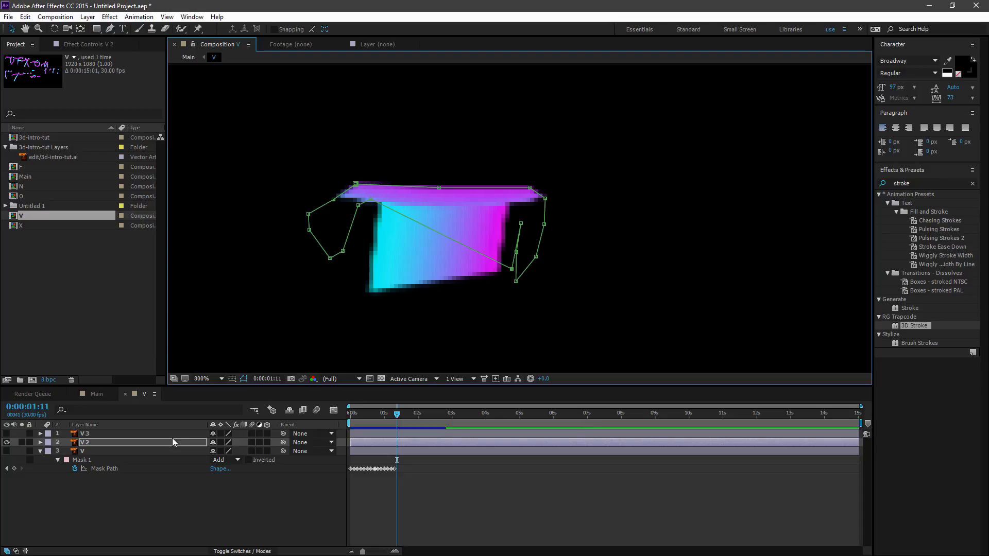
Step: Reveal Mask 1 on V 2 and start animating its Mask Path at 0:00:01:11
key("m")
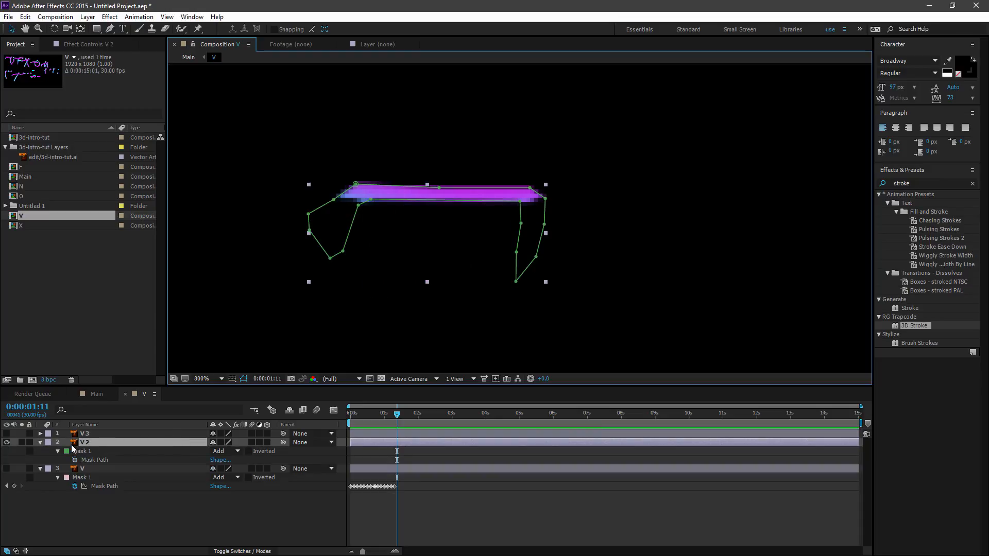
left_click(58, 451)
left_click(58, 452)
left_click(75, 460)
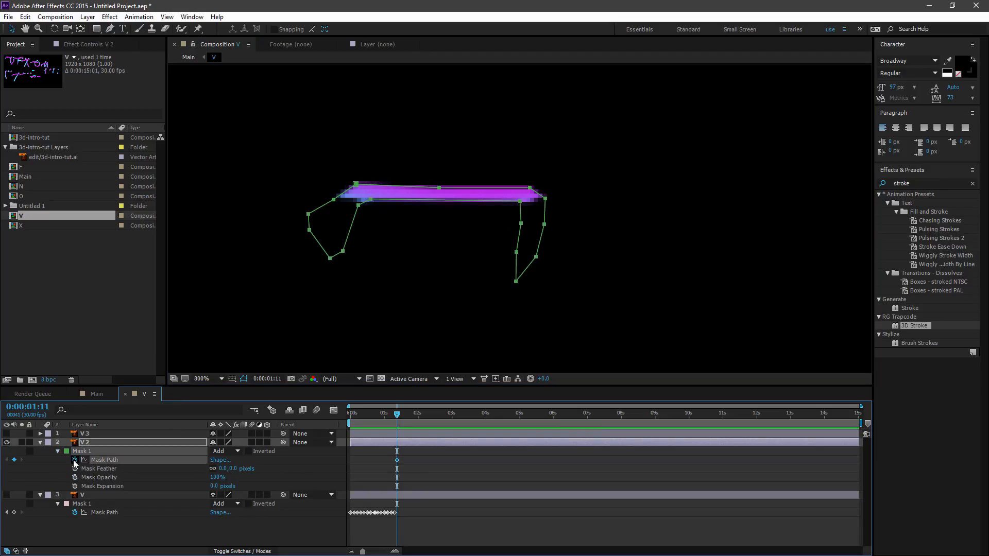
Step: At 0:00:01:14, pull the two lower points of V 2's mask down along the stem to uncover its first section
key("Page_Down")
key("Page_Down")
key("Page_Down")
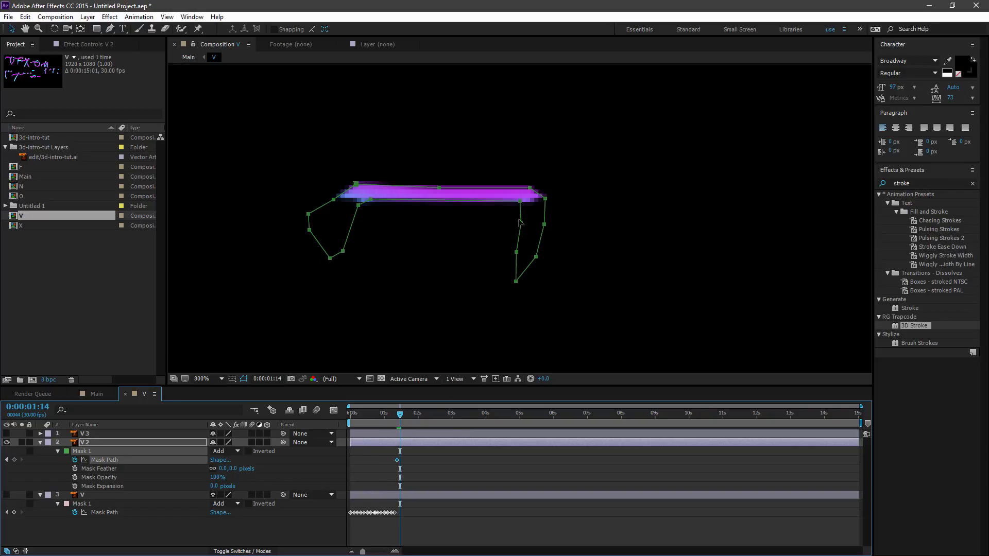
left_click_drag(520, 201, 507, 309)
key("ctrl+z")
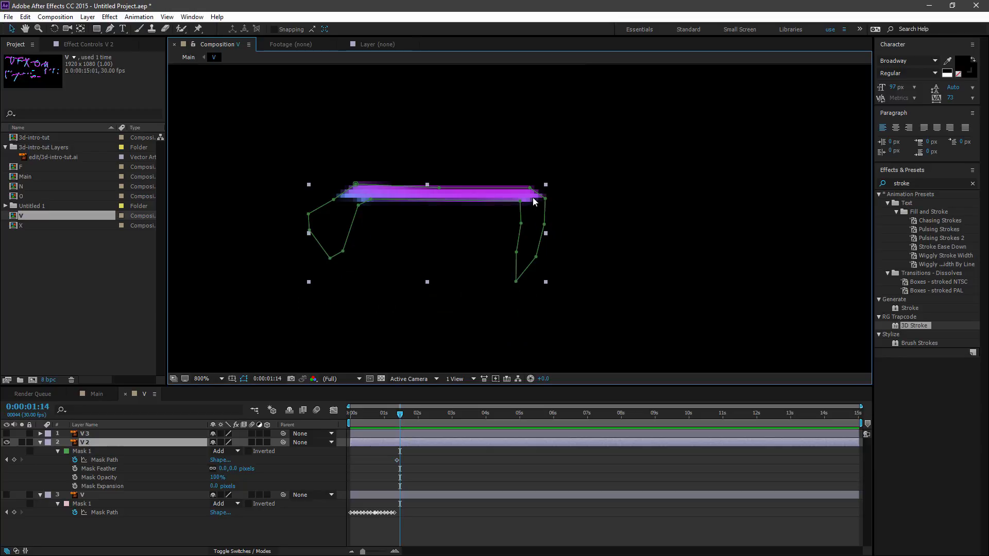
left_click_drag(520, 201, 507, 316)
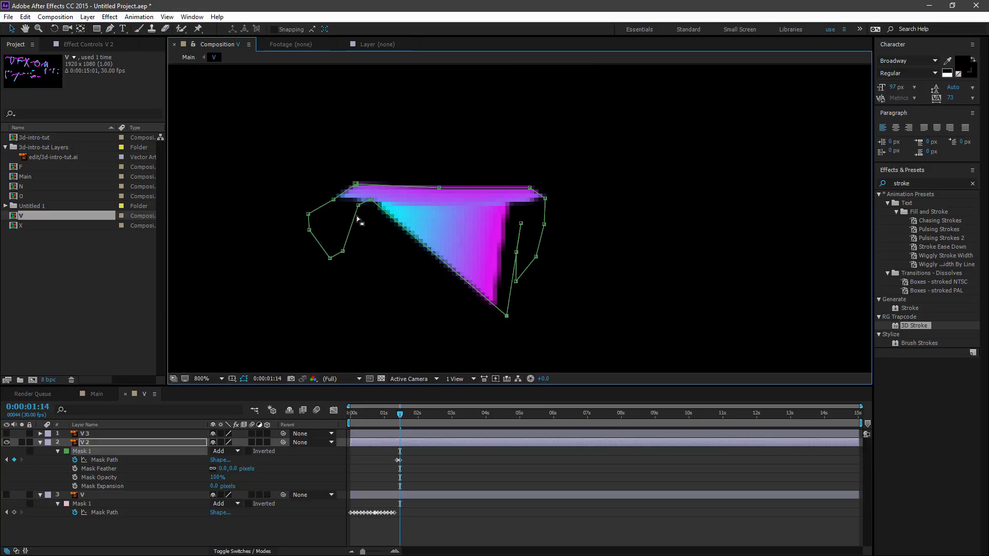
left_click_drag(371, 201, 346, 342)
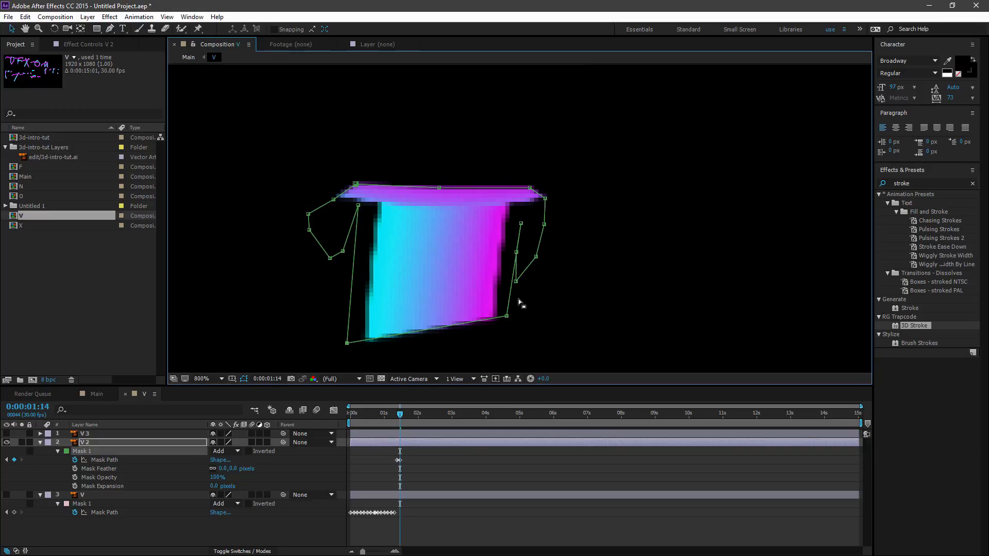
Step: At 0:00:01:17, pull the mask's two bottom points farther down the stem, keeping them outside its edges
left_click_drag(507, 316, 525, 208)
scroll(506, 326, "down", 1)
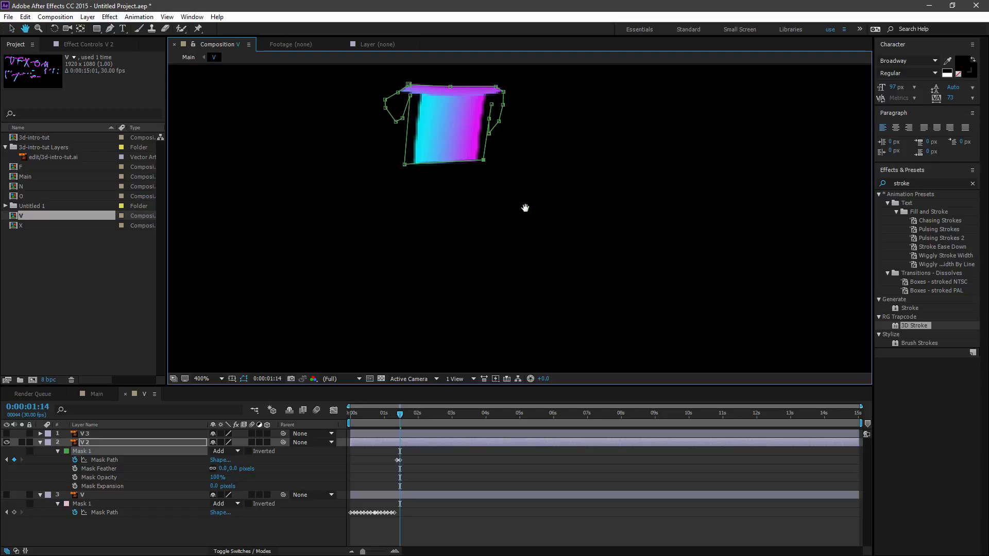
key("v")
key("Page_Down")
key("Page_Down")
key("Page_Down")
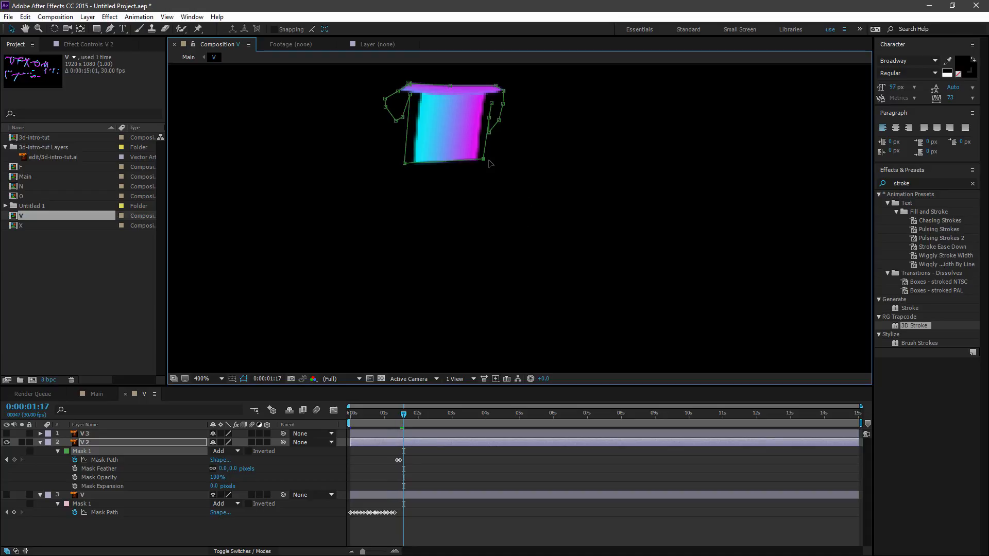
left_click_drag(484, 160, 483, 227)
left_click_drag(405, 165, 401, 250)
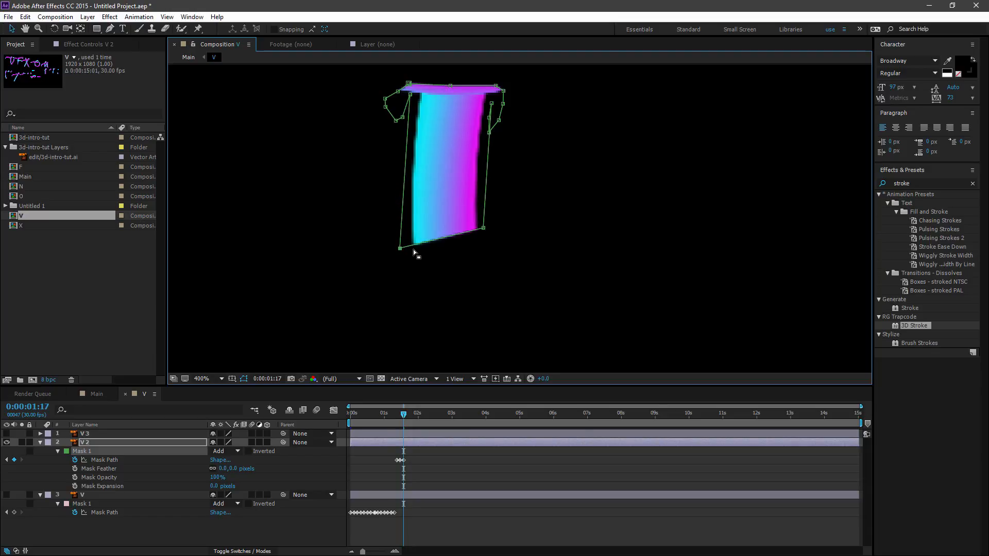
Step: At 0:00:01:20, extend the mask's bottom points farther down the stem and move a left-edge point down to follow its contour
key("Page_Down")
key("Page_Down")
key("Page_Down")
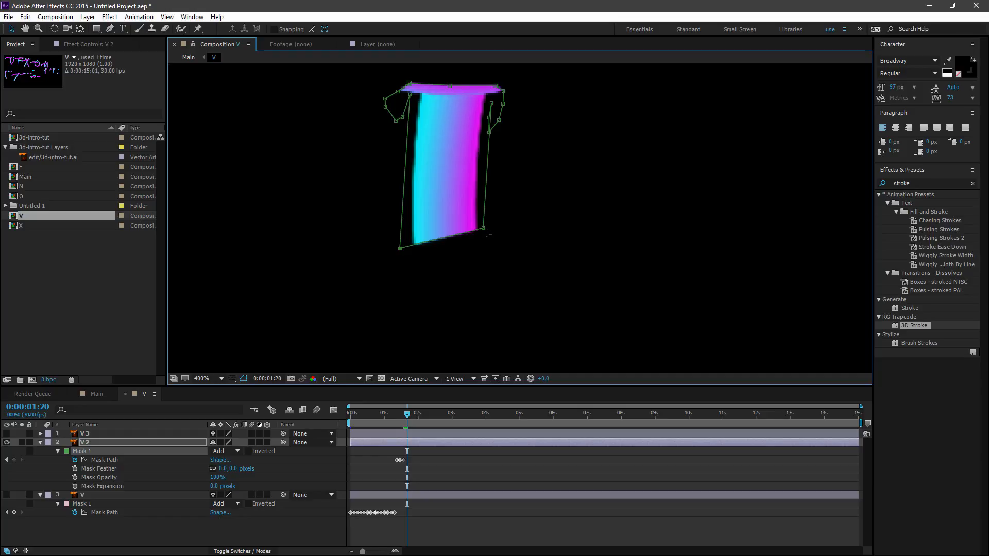
left_click_drag(484, 231, 486, 300)
left_click_drag(401, 249, 400, 333)
left_click_drag(412, 97, 403, 294)
left_click_drag(485, 301, 499, 342)
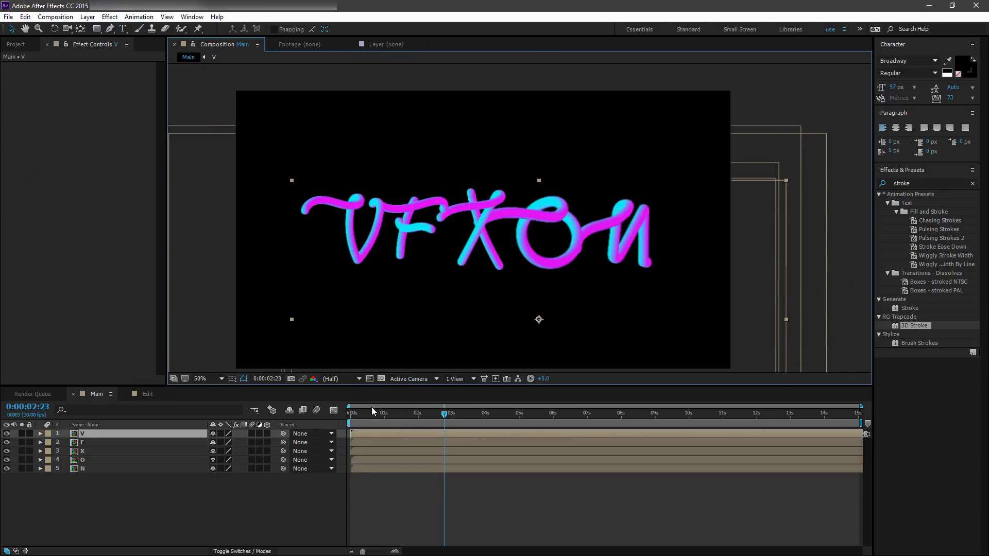
Step: Play the letter reveals in the Main composition and scrub to where the V finishes drawing
left_click_drag(381, 415, 344, 417)
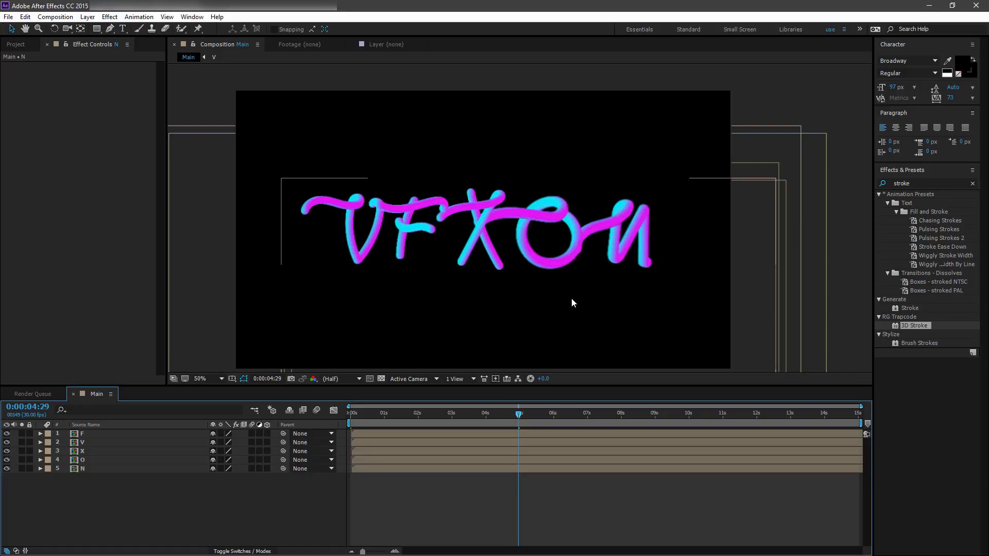
key("space")
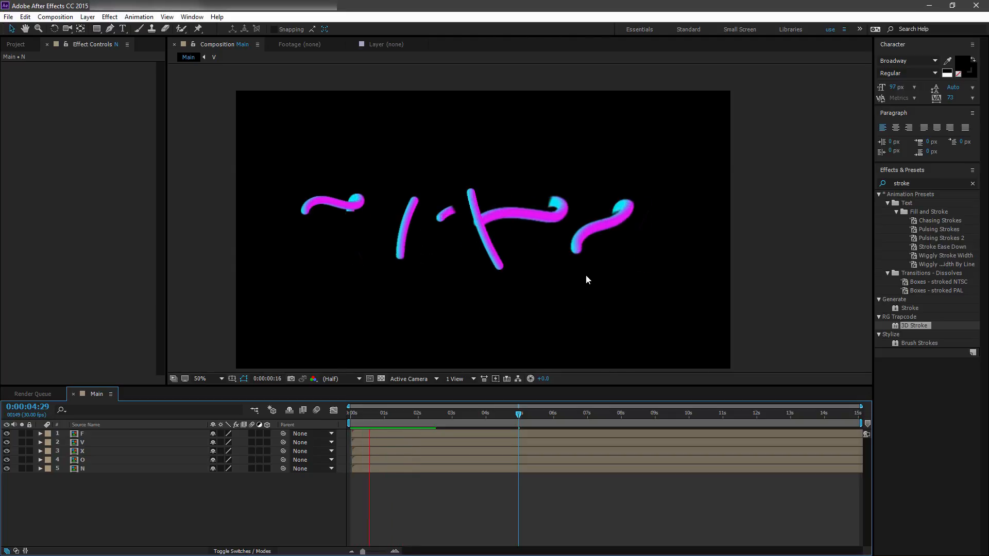
left_click_drag(395, 416, 398, 415)
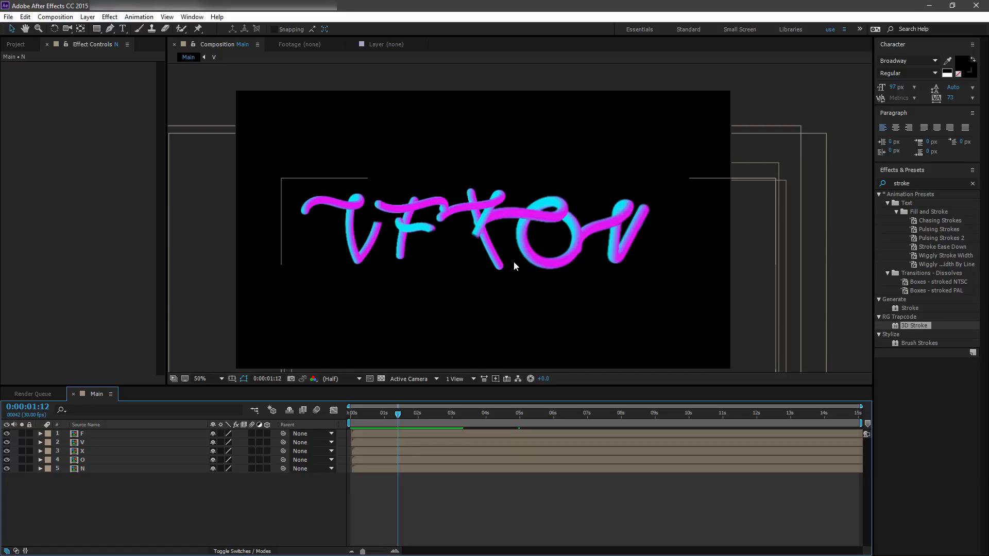
mouse_move(397, 416)
left_mouse_down()
mouse_move(419, 415)
mouse_move(371, 415)
mouse_move(415, 419)
left_mouse_up()
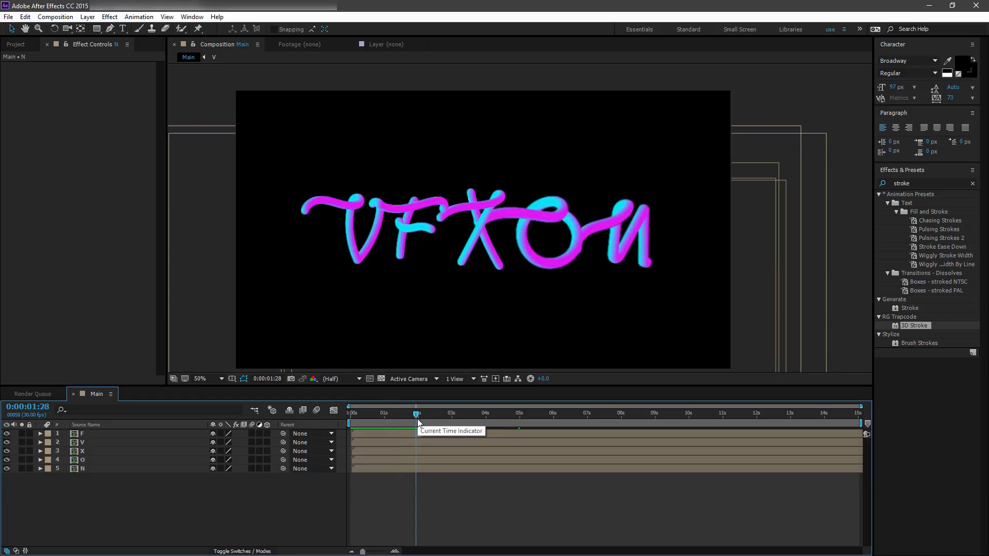
Step: Place layer F directly below V and delay its start to about 0:00:01:21
left_click_drag(416, 415, 408, 416)
left_click(362, 451)
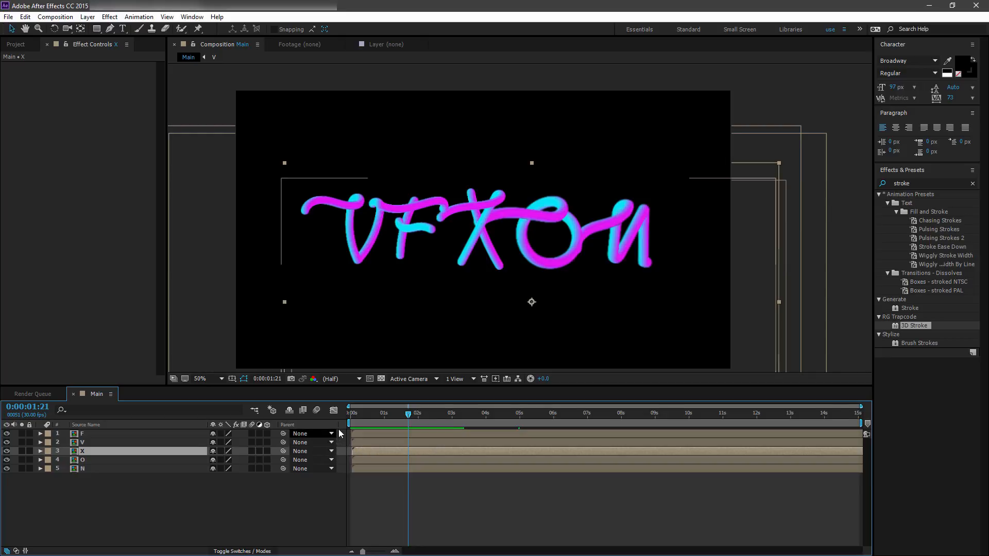
left_click(138, 437)
left_click_drag(138, 437, 140, 449)
left_click_drag(366, 443, 446, 420)
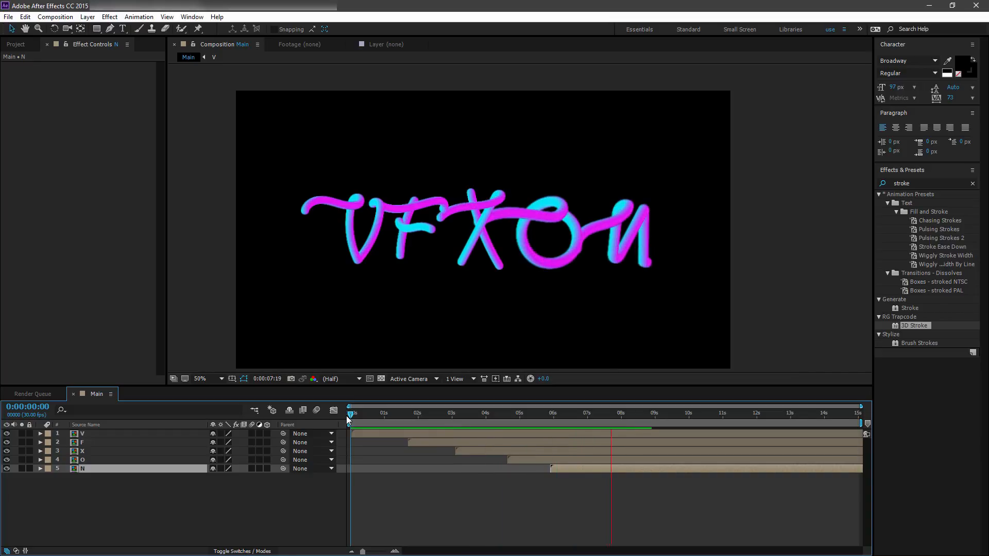
Step: At 0:00:02:26, add a black 1920 x 1080 solid named Particles to the Main composition
left_click_drag(348, 417, 447, 415)
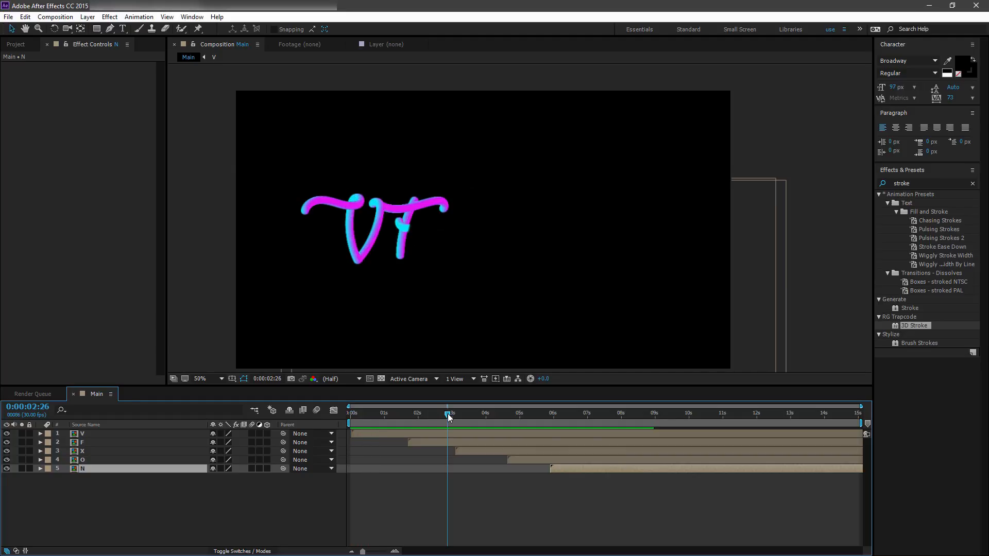
right_click(150, 504)
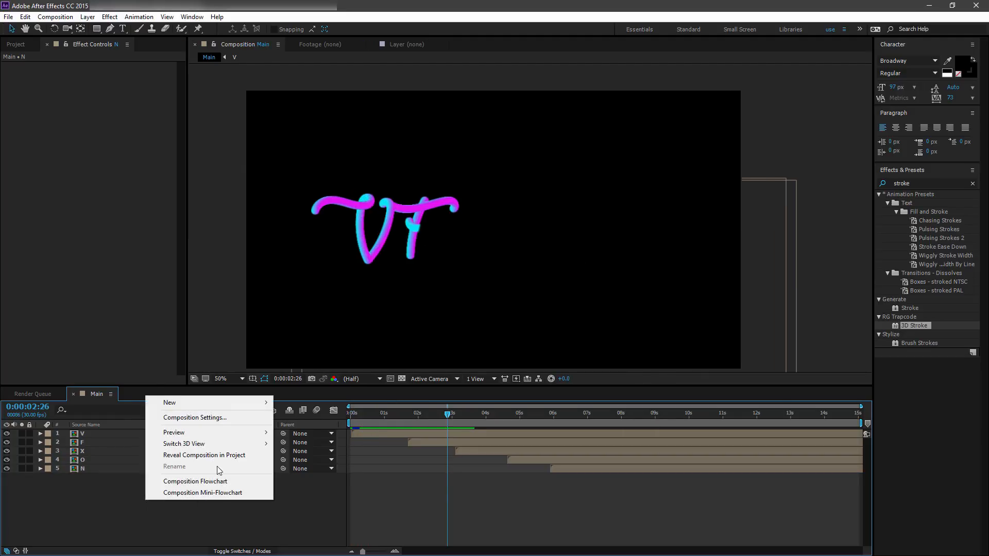
mouse_move(249, 407)
left_click(294, 429)
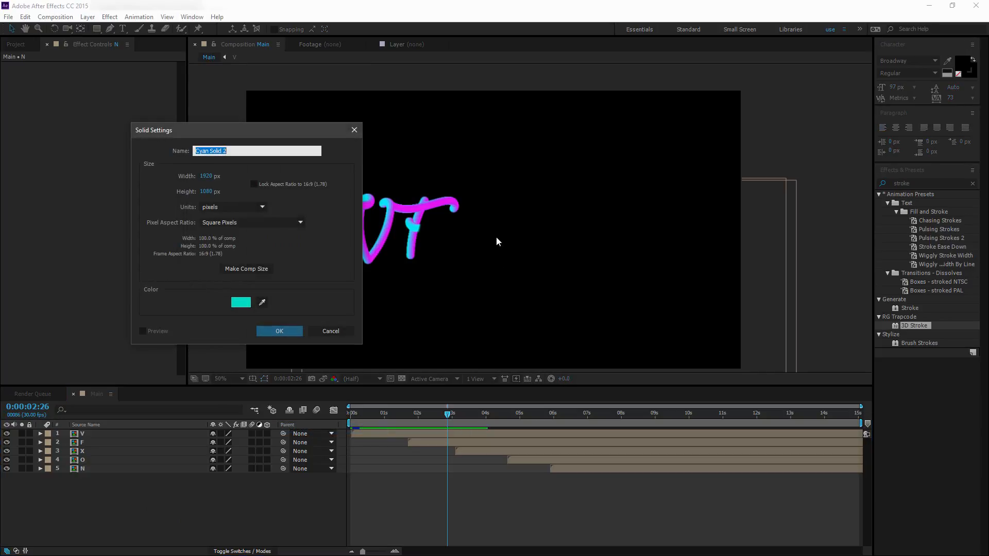
type("Particles")
left_click(240, 302)
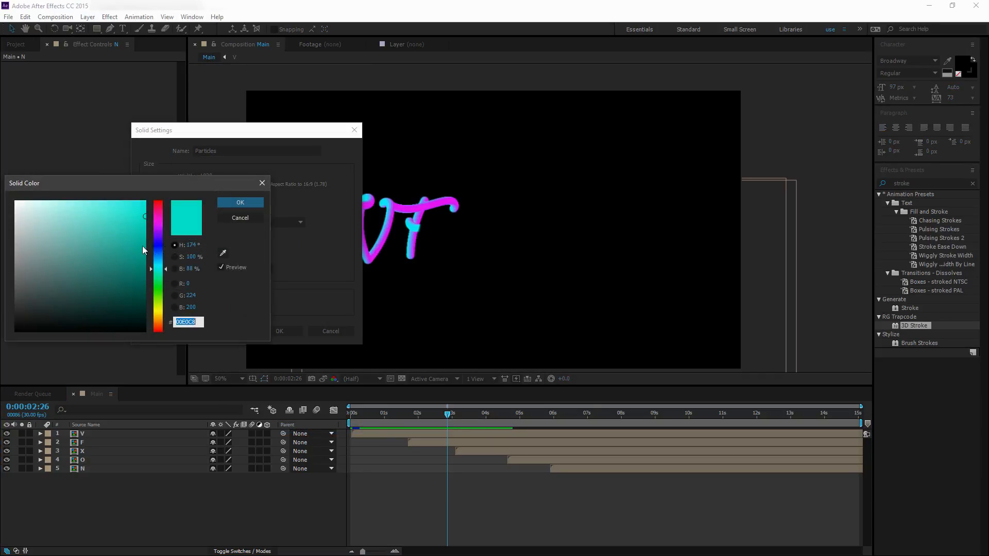
left_click(240, 202)
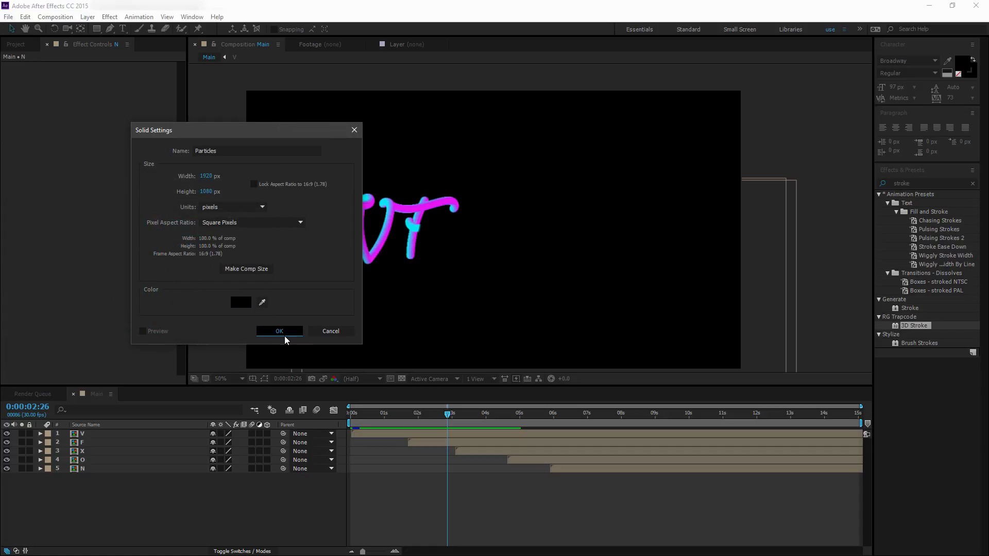
left_click(278, 331)
Step: Find the RG Trapcode Particular effect and apply it to the Particles layer
left_click(929, 182)
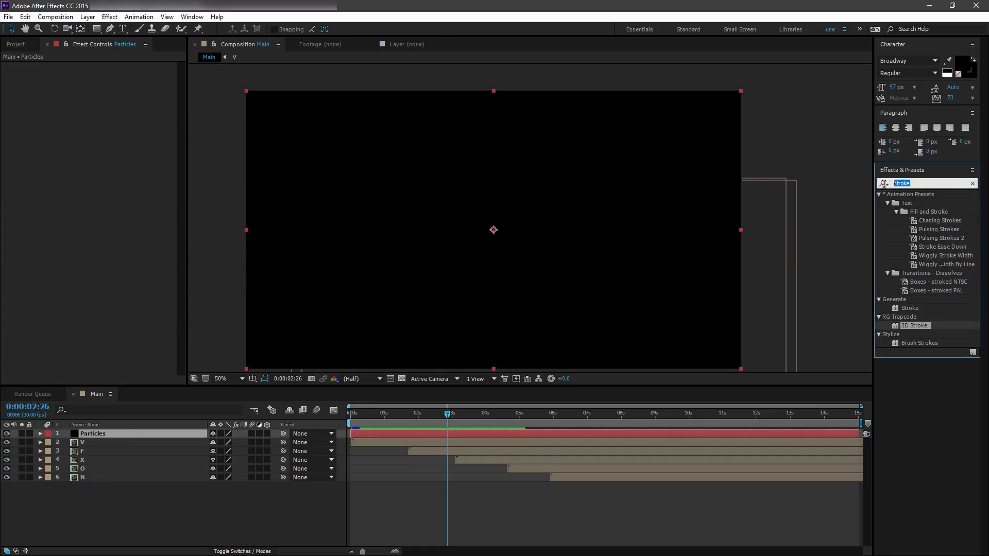
type("parti")
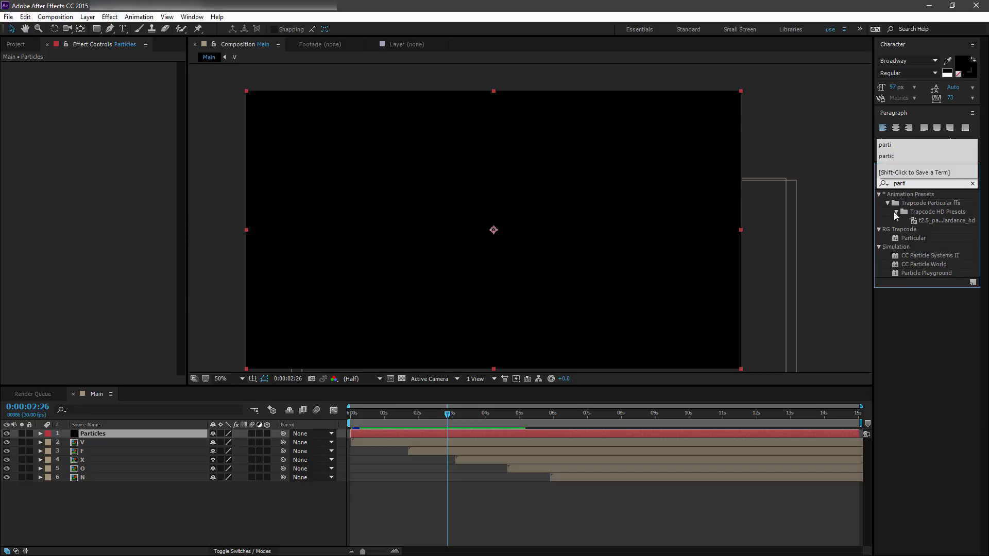
left_click(913, 238)
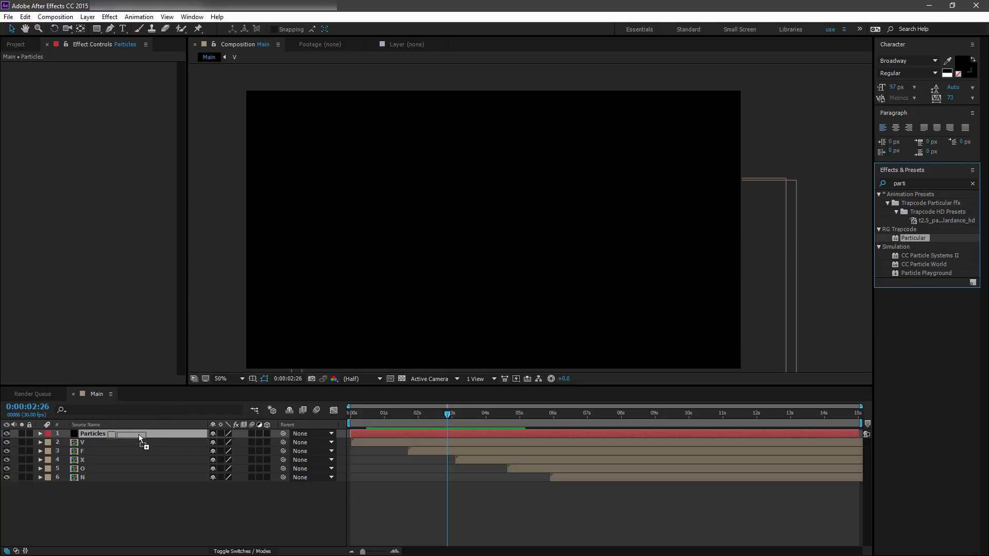
left_click_drag(139, 438, 140, 436)
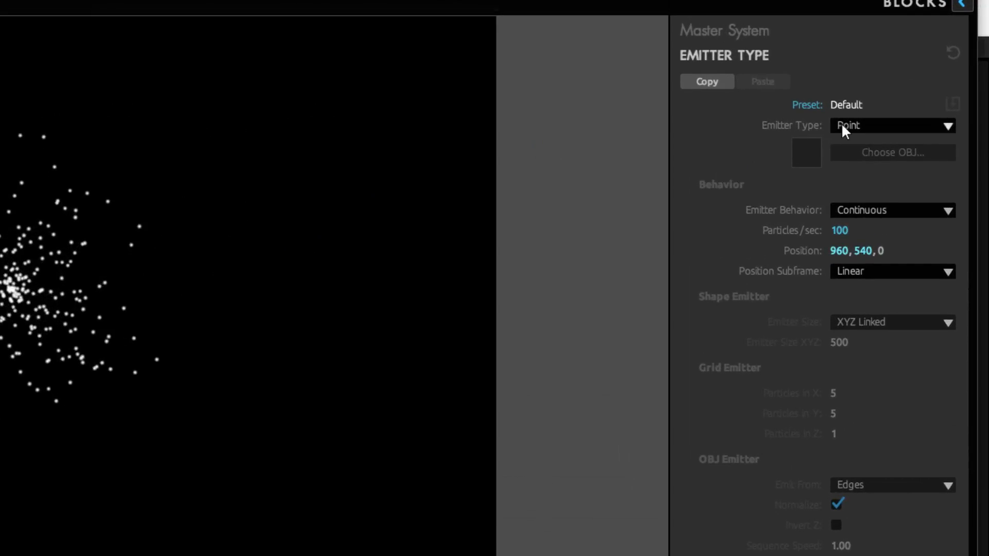
Step: In the Particular designer, change the emitter type to Box and set the emission rate to 200 particles per second
left_click(843, 126)
left_click(879, 162)
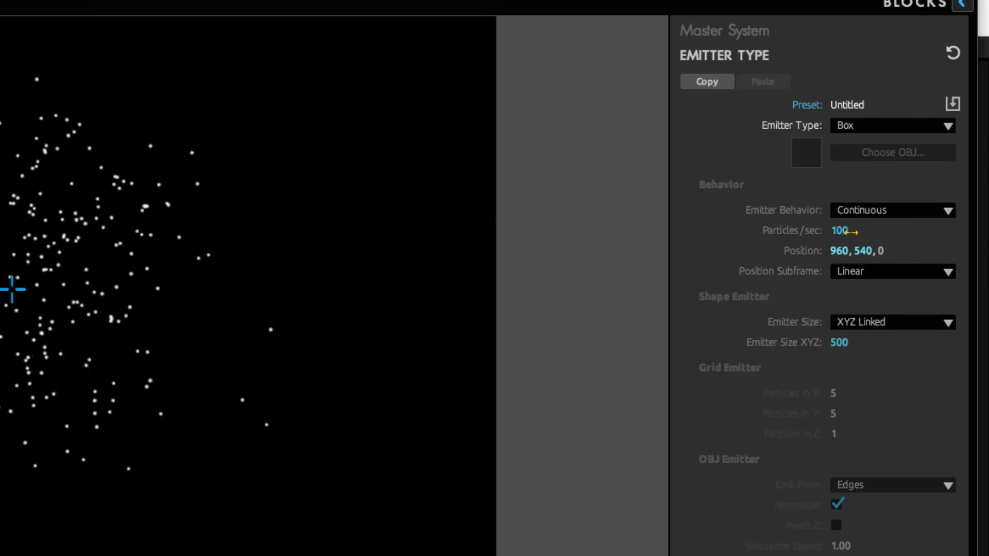
left_click(843, 232)
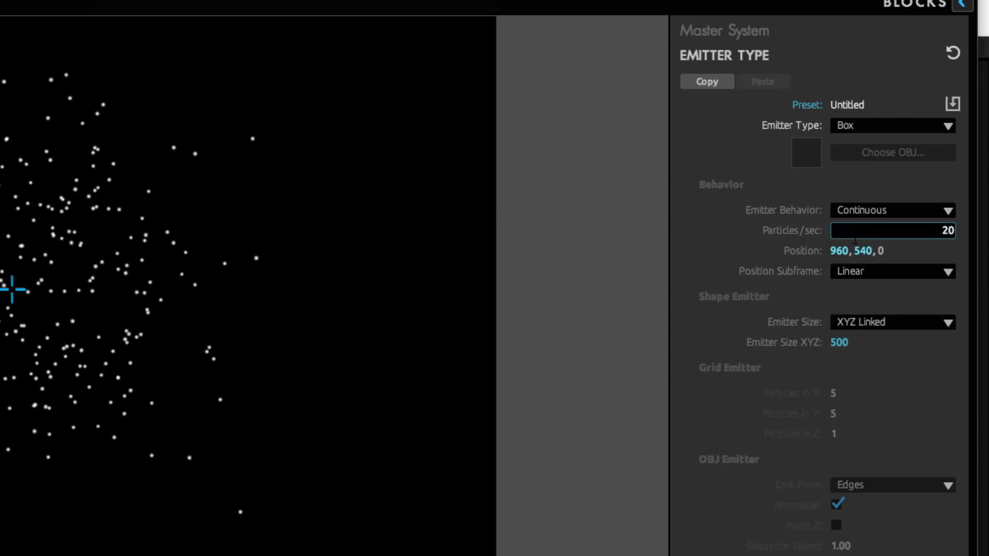
type("200")
key("Return")
Step: Switch the emitter size to XYZ Individual and set Emitter Size X to 2500
left_click(866, 328)
left_click(876, 355)
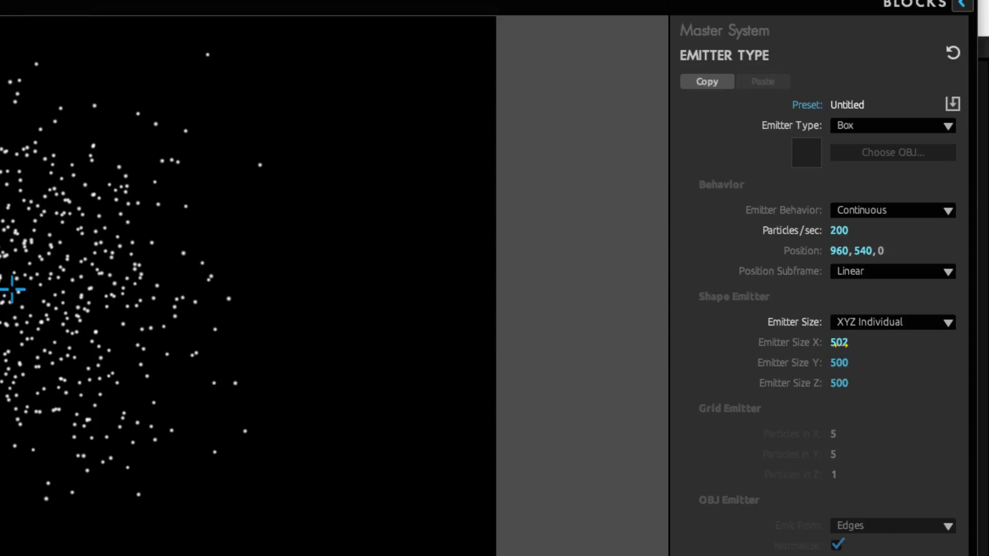
left_click(840, 343)
type("2500")
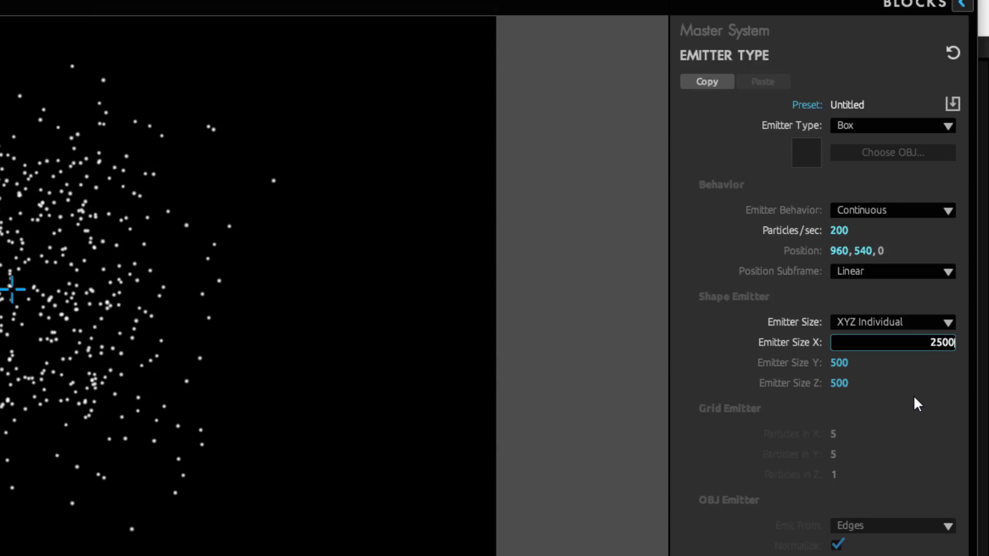
key("Return")
Step: Set Emitter Size Y to 2000 and Emitter Size Z to 6800
left_click(840, 363)
type("200")
key("Return")
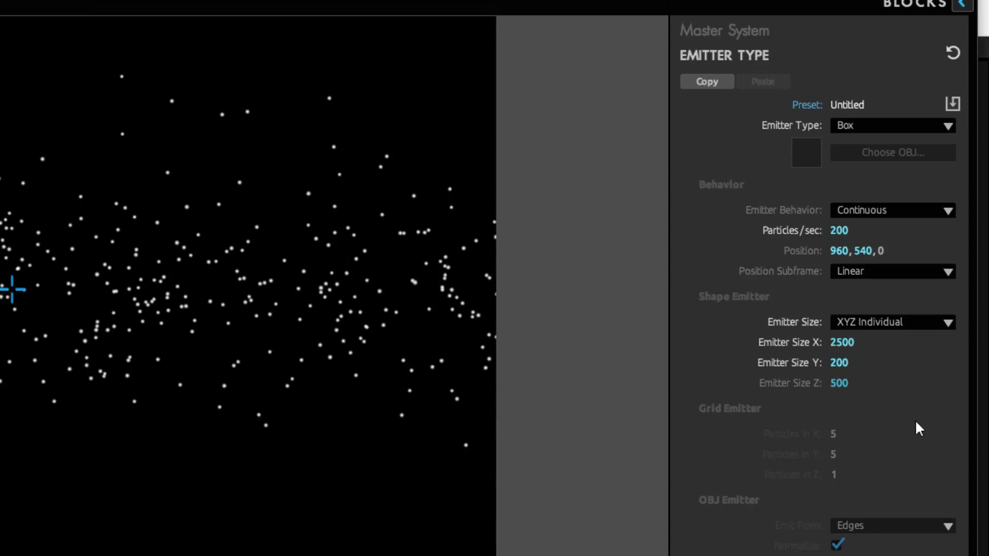
left_click(840, 362)
type("2000")
key("Return")
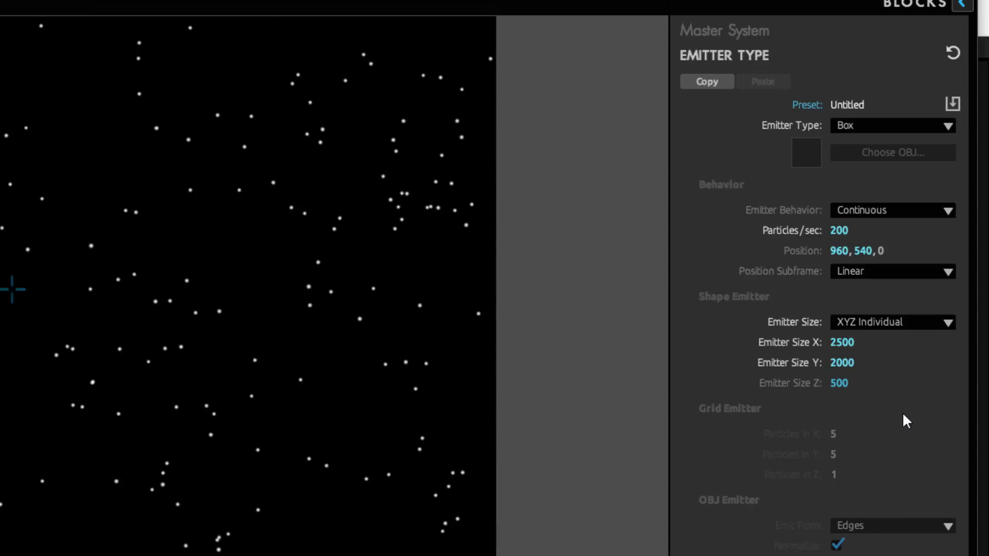
left_click(842, 384)
type("680")
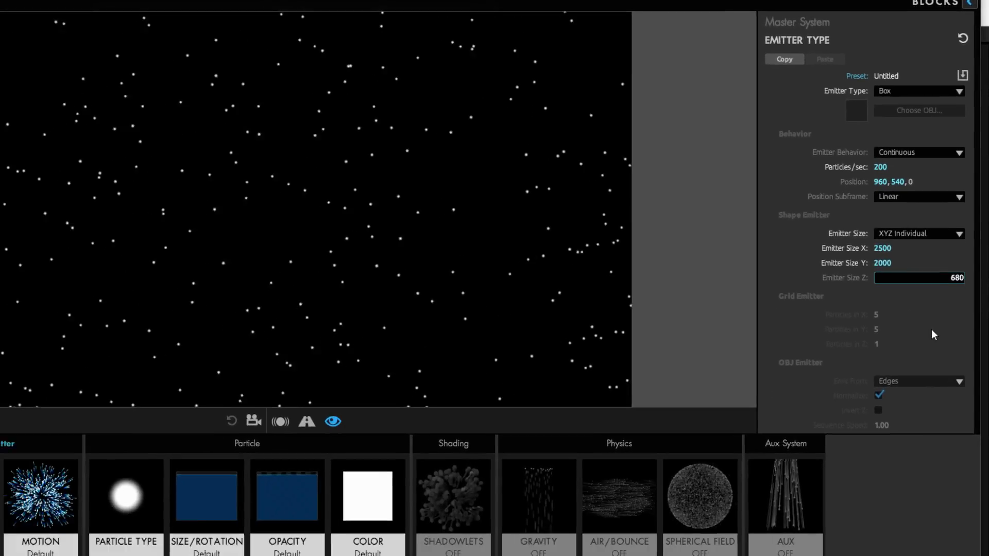
type("0")
key("Return")
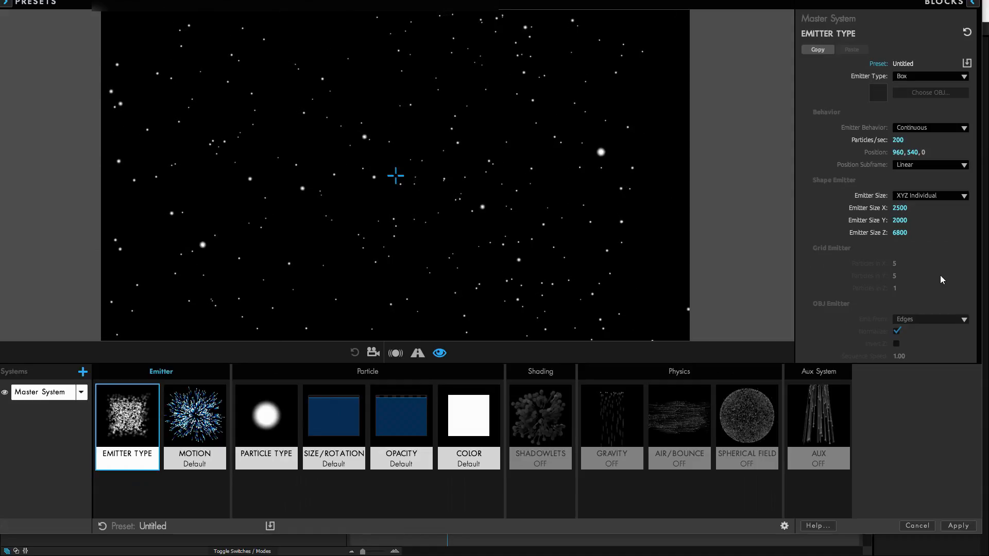
Step: Change the particle type to Sprite Colorize and choose the Sphere 1 sprite from 3D Geometric Shapes
left_click(180, 412)
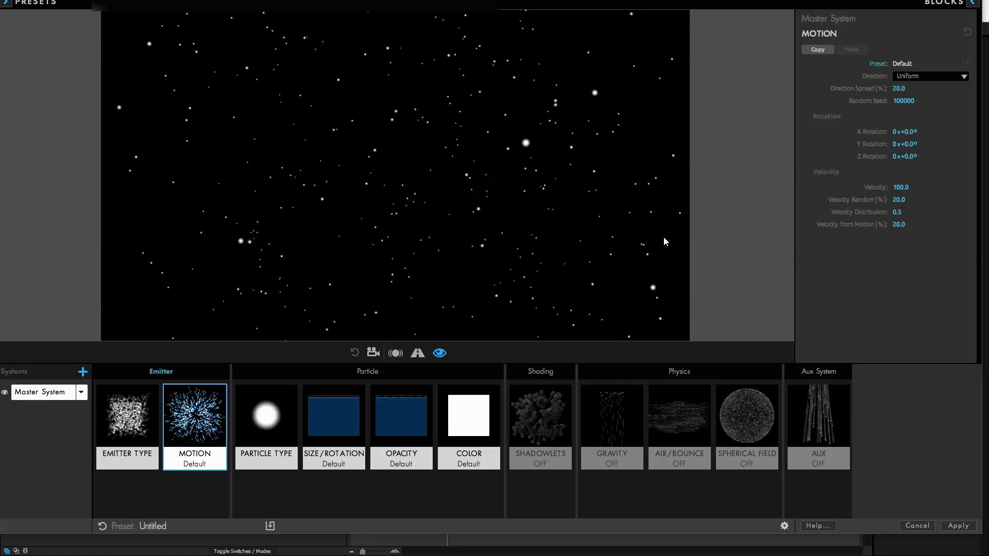
left_click(275, 411)
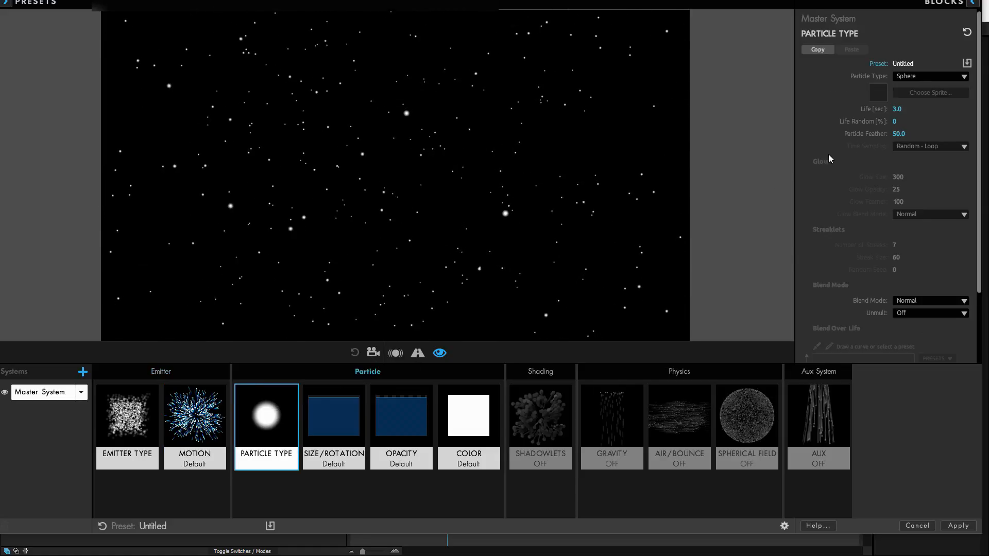
left_click(906, 77)
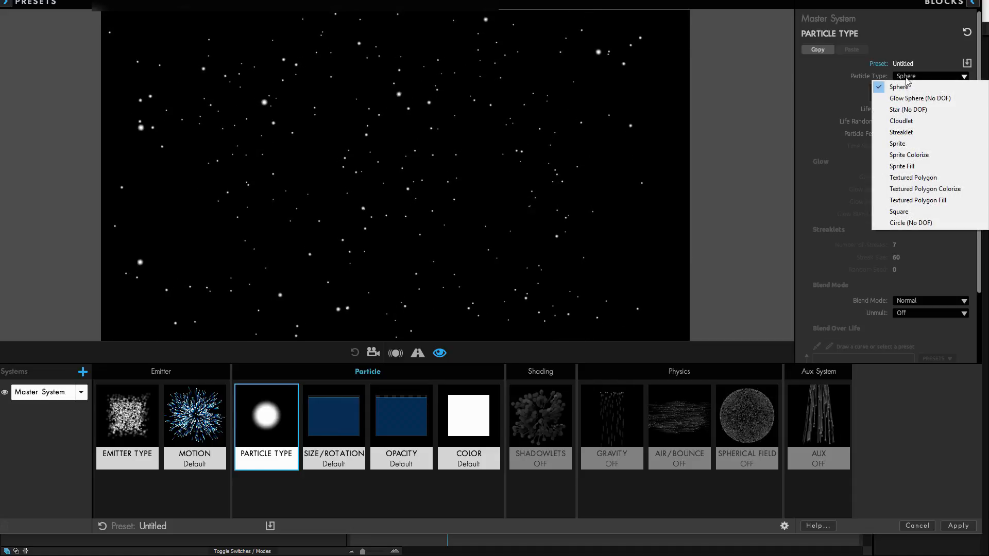
left_click(914, 155)
left_click(930, 93)
left_click_drag(774, 51, 781, 141)
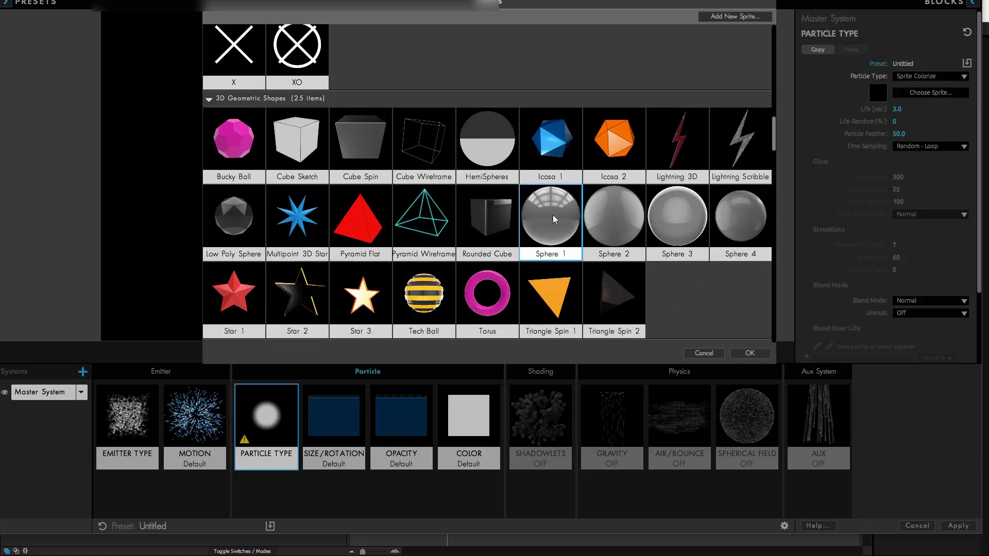
left_click(737, 353)
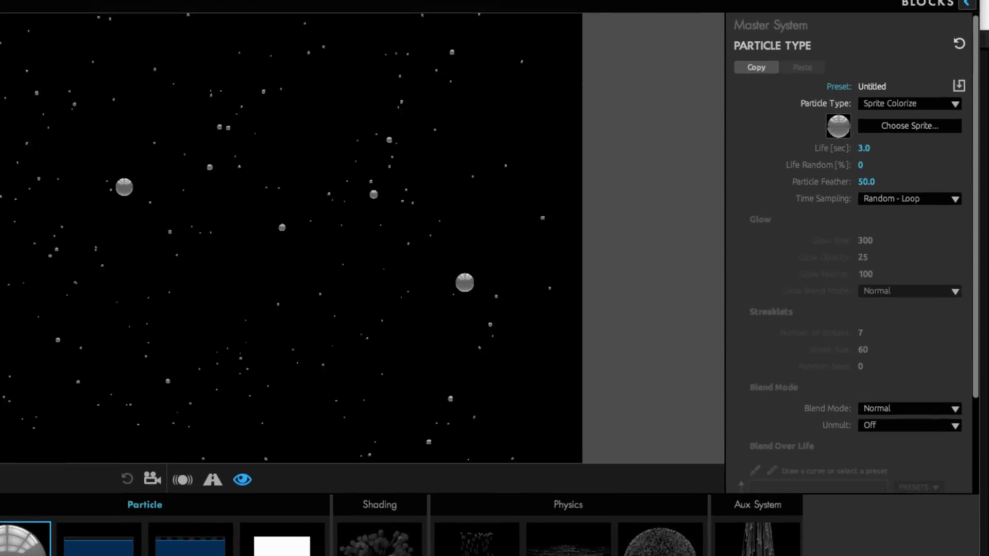
Step: Set the particles' Life Random to 25%
left_click(895, 121)
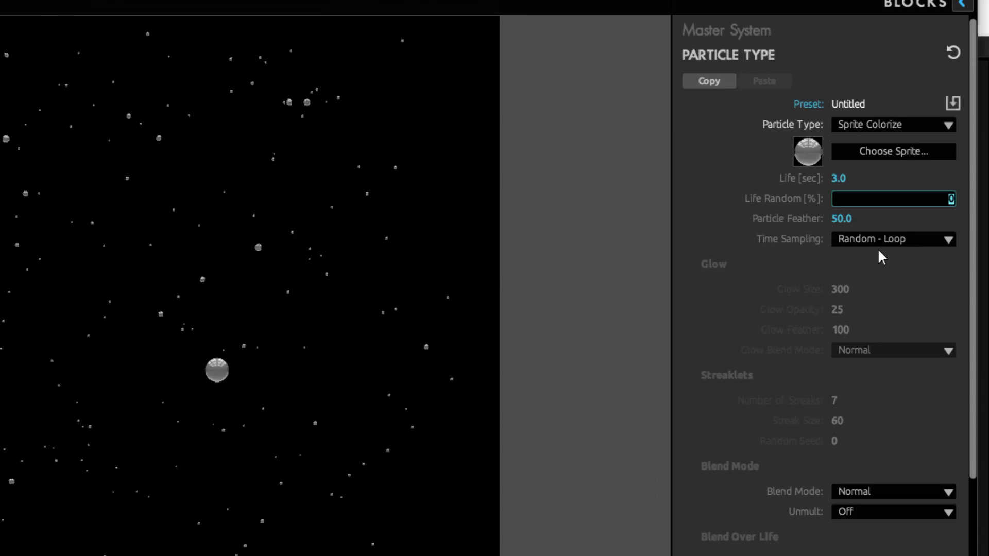
type("25")
key("Return")
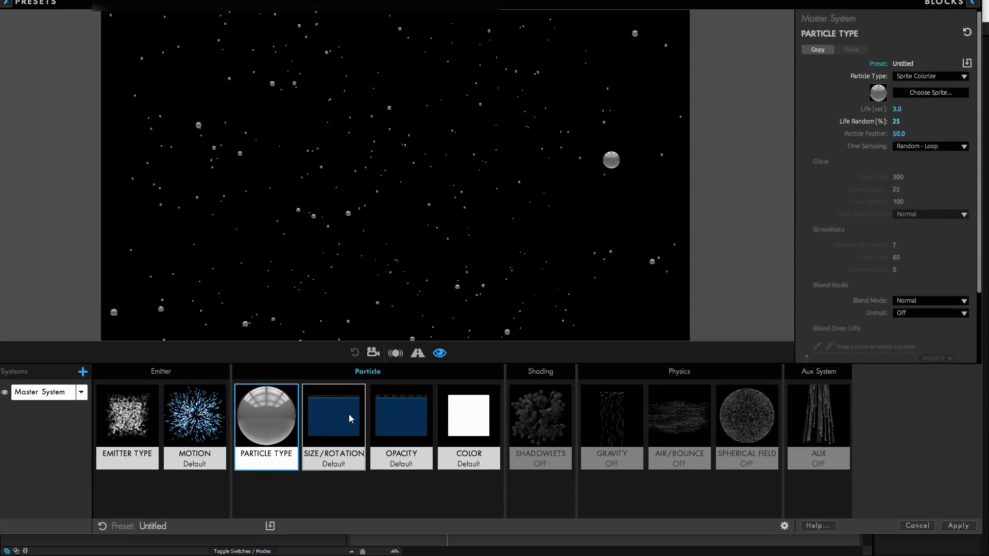
Step: Set the particle size to 10 with a Size Random of 75%
left_click(348, 414)
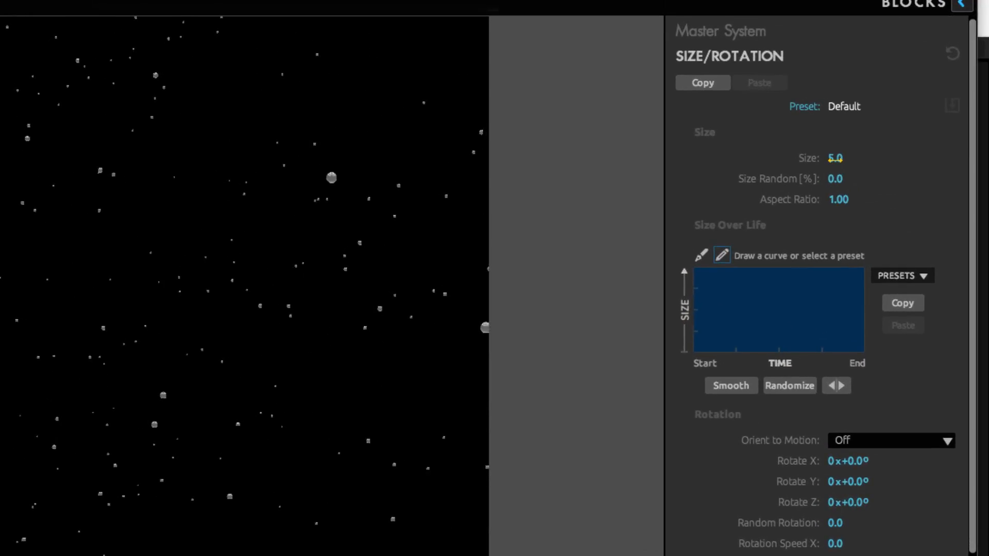
left_click(835, 158)
type("10")
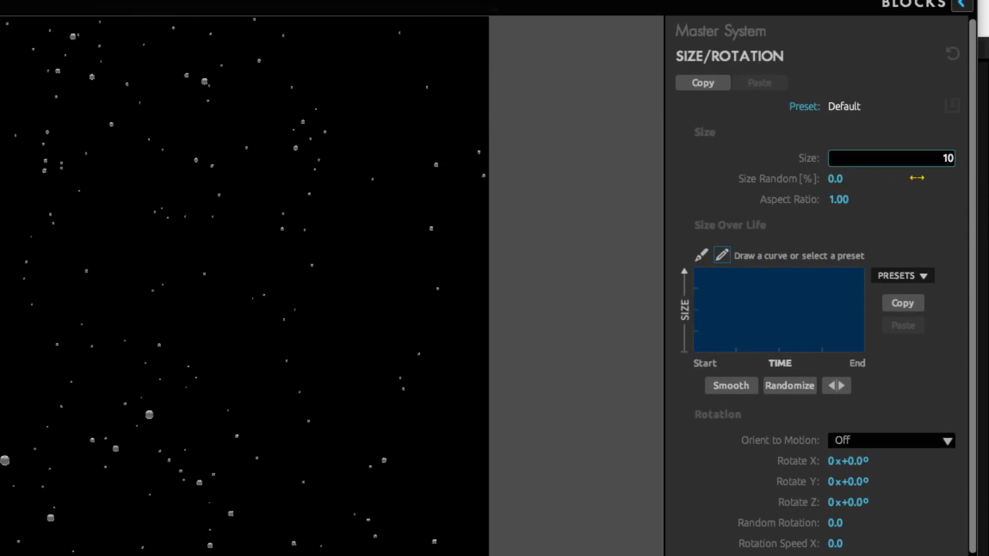
key("Return")
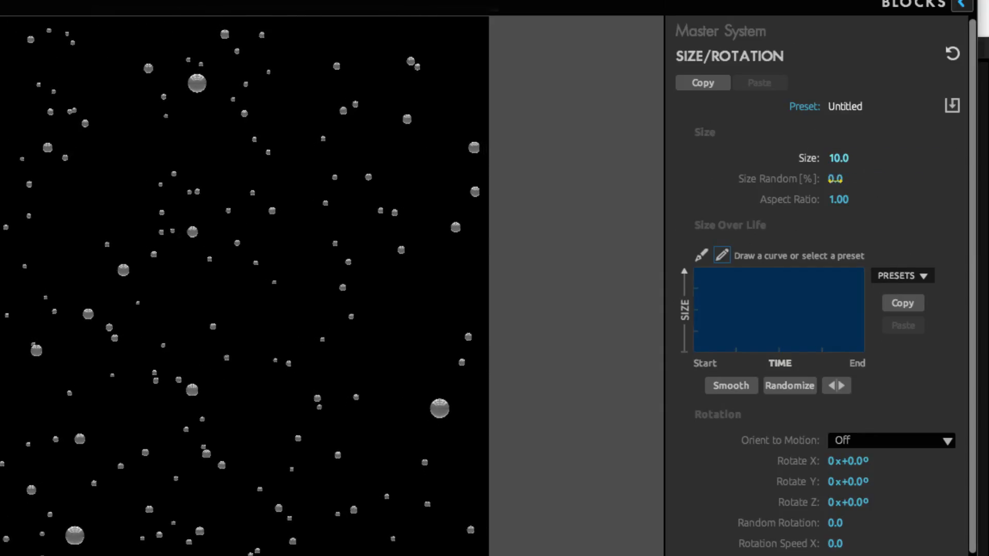
left_click(919, 179)
type("75")
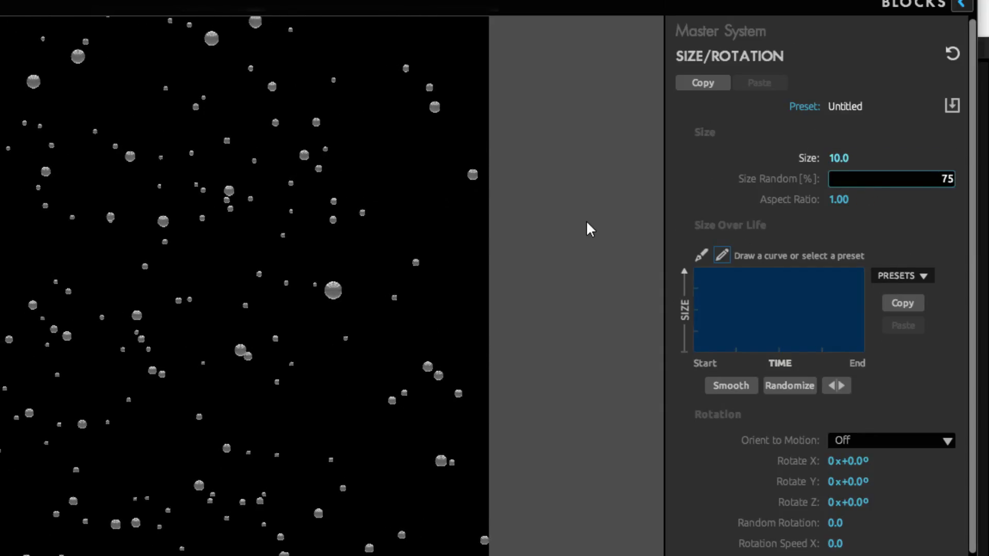
Step: Color the particles with Random from Gradient, using the yellow-red-pink-purple gradient preset
left_click(410, 425)
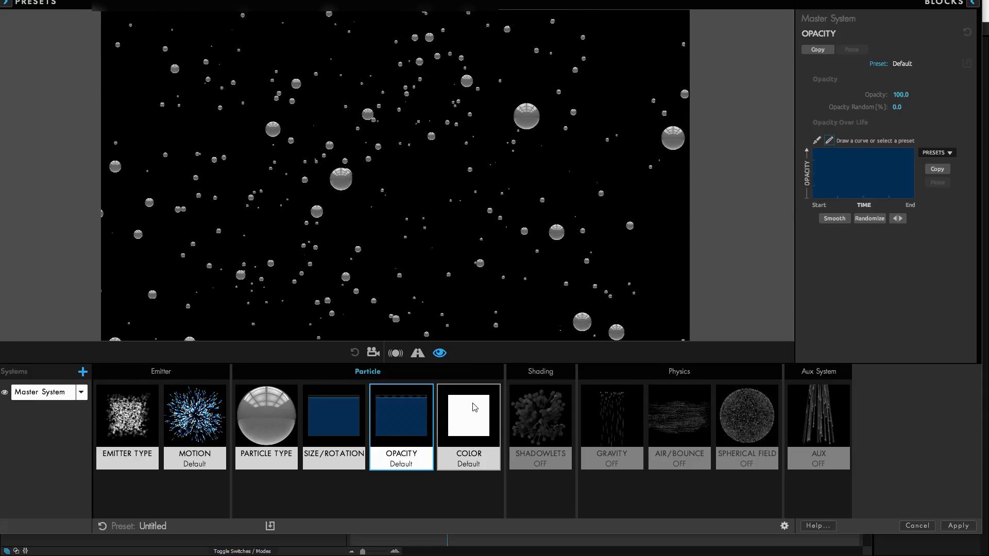
left_click(474, 407)
left_click(925, 95)
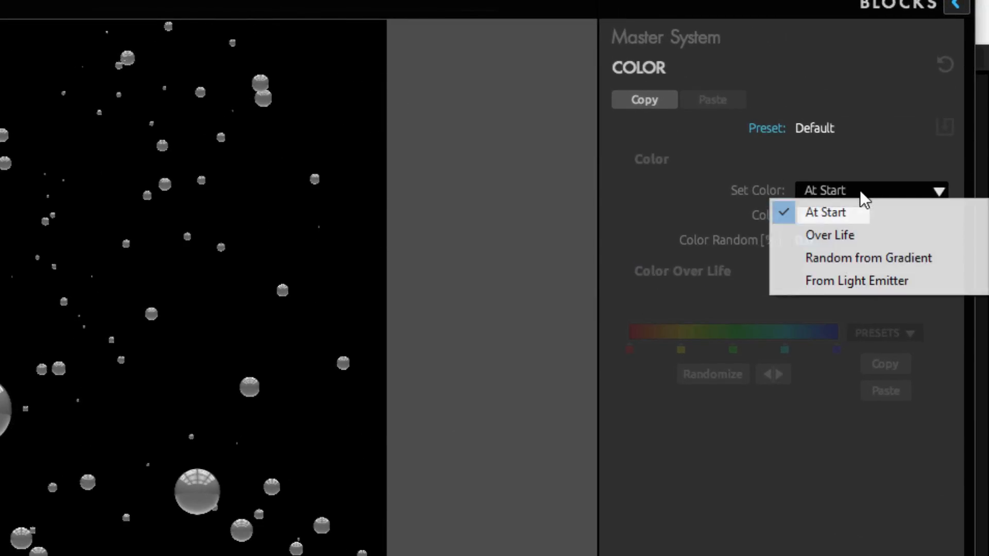
left_click(869, 258)
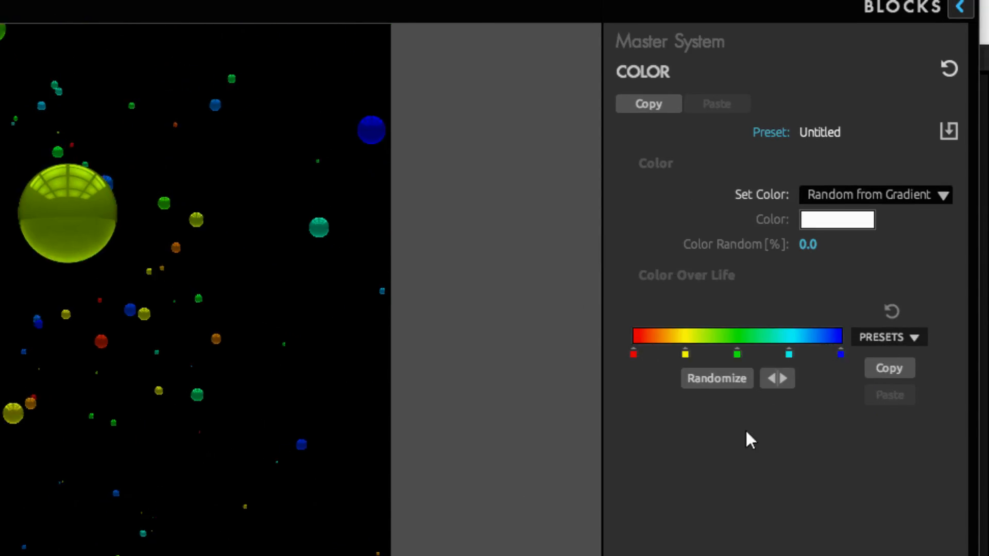
left_click(907, 339)
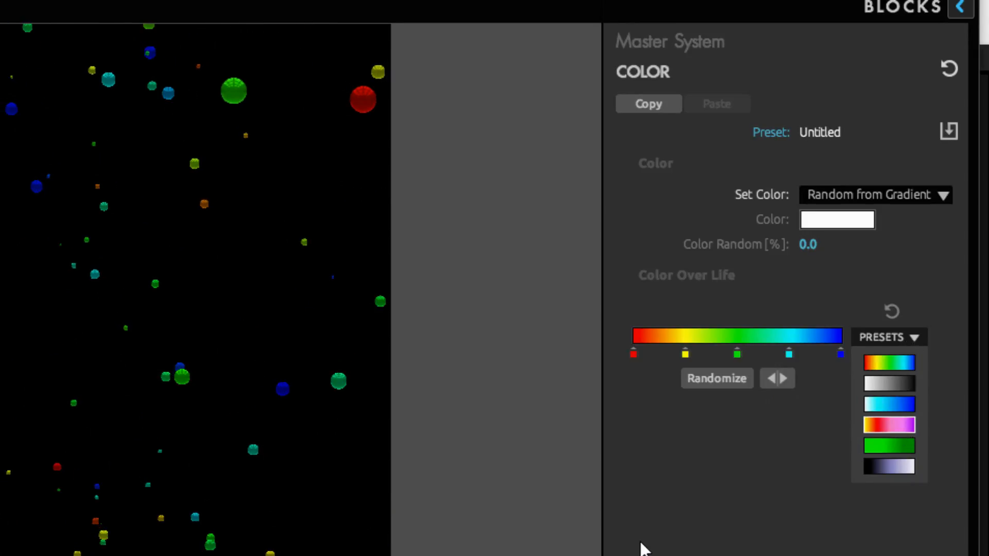
Step: Change the particles' base Color swatch from white to cyan, with Red 22, Green 254 and Blue 231
double_click(685, 354)
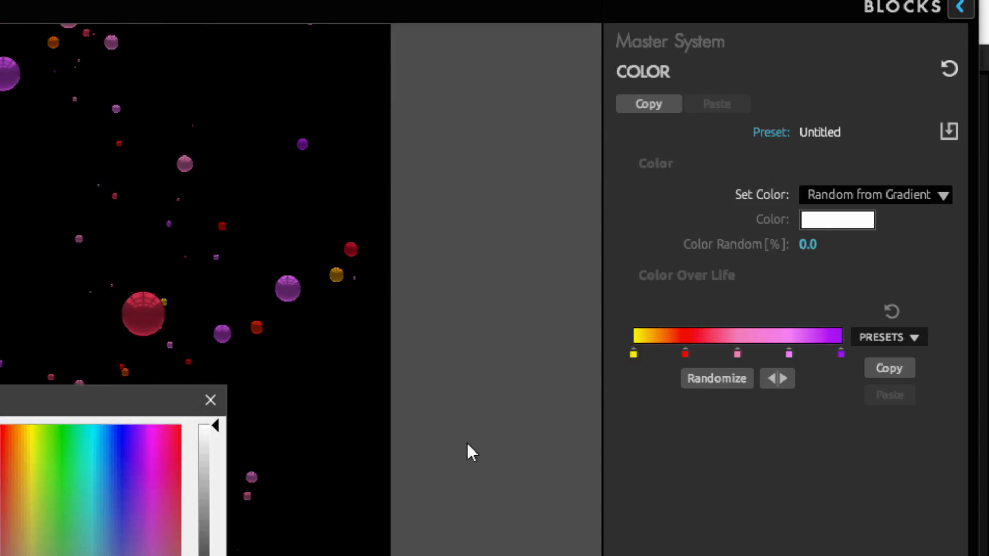
left_click_drag(98, 487, 95, 426)
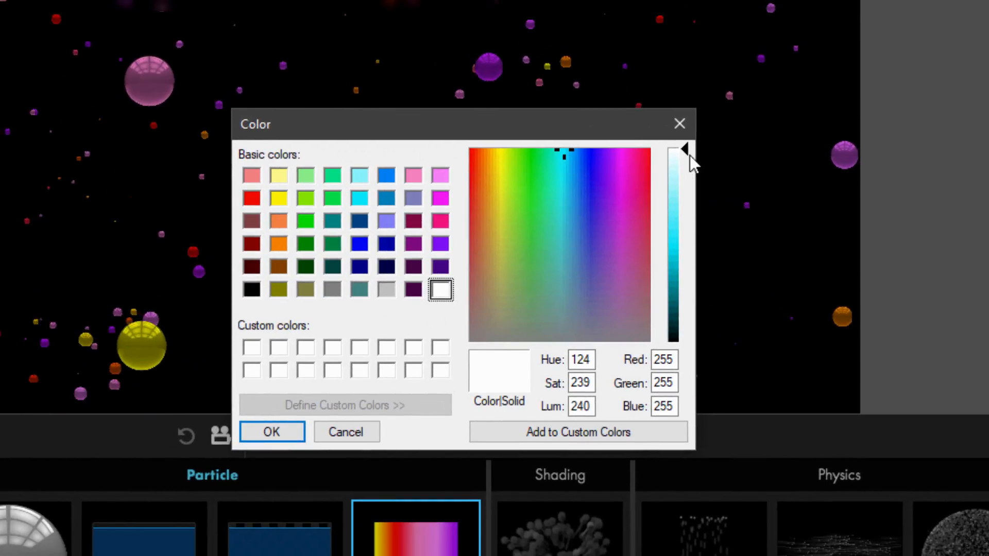
left_click_drag(690, 154, 680, 237)
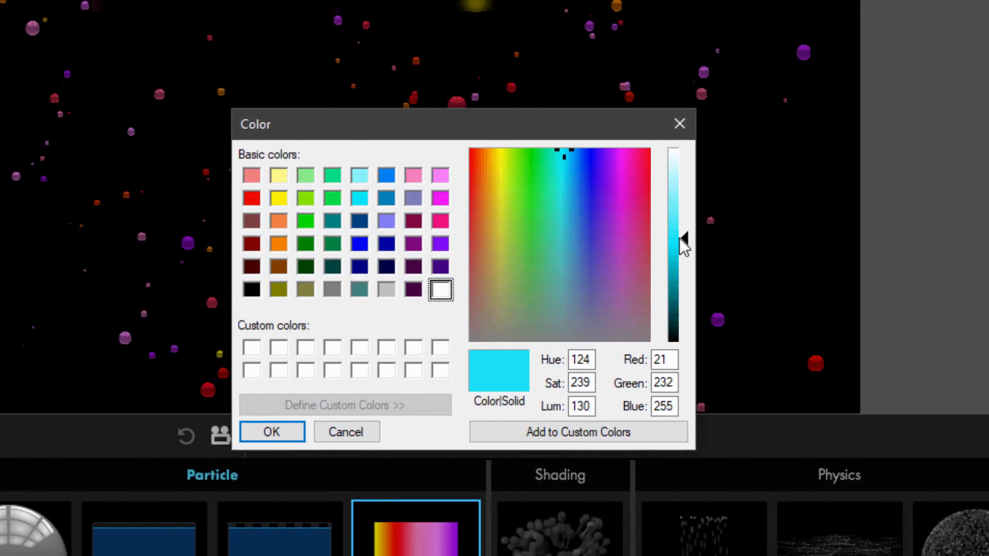
left_click_drag(569, 155, 557, 156)
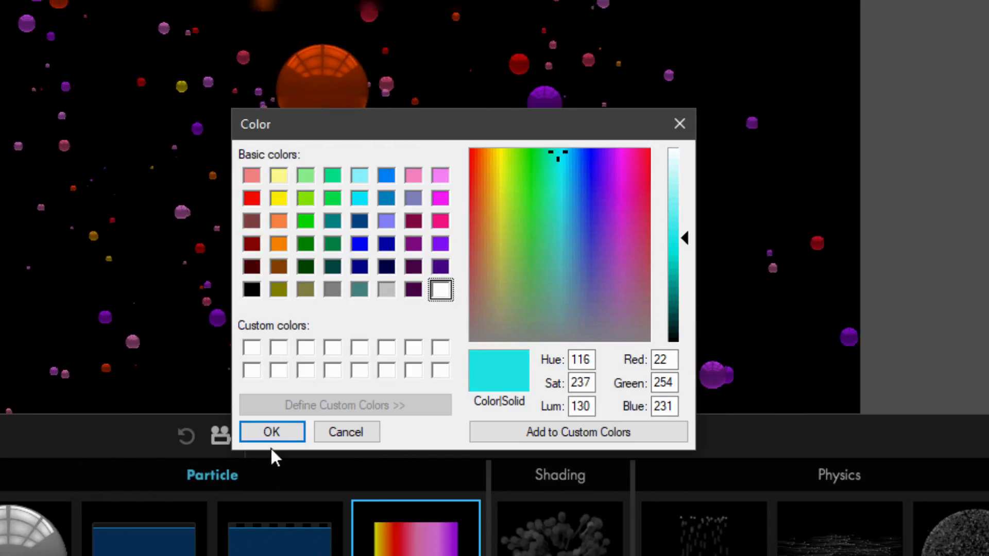
left_click(272, 431)
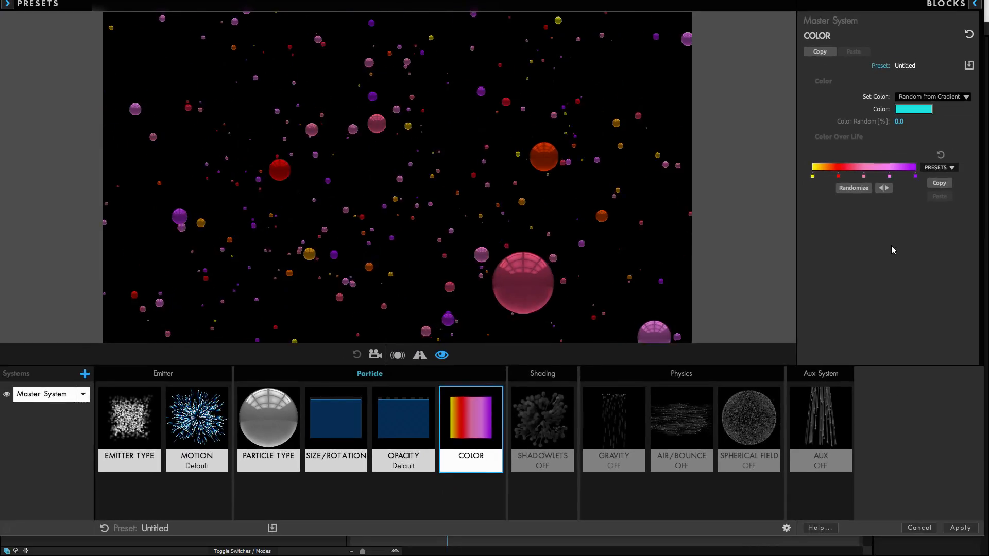
Step: Set the particles' Air physics wind to 34 on X, -50 on Y and -140 on Z
left_click(681, 419)
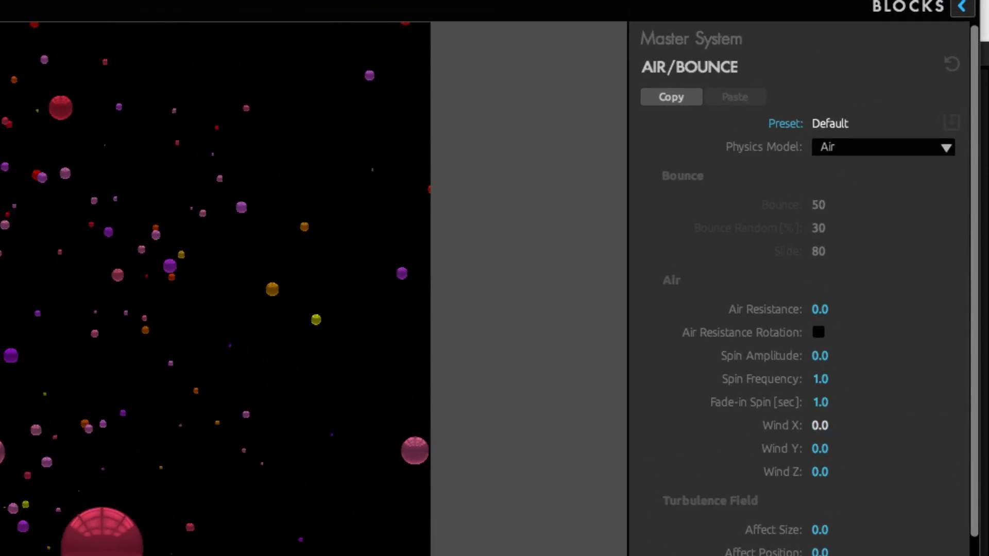
left_click(822, 426)
type("34")
key("Return")
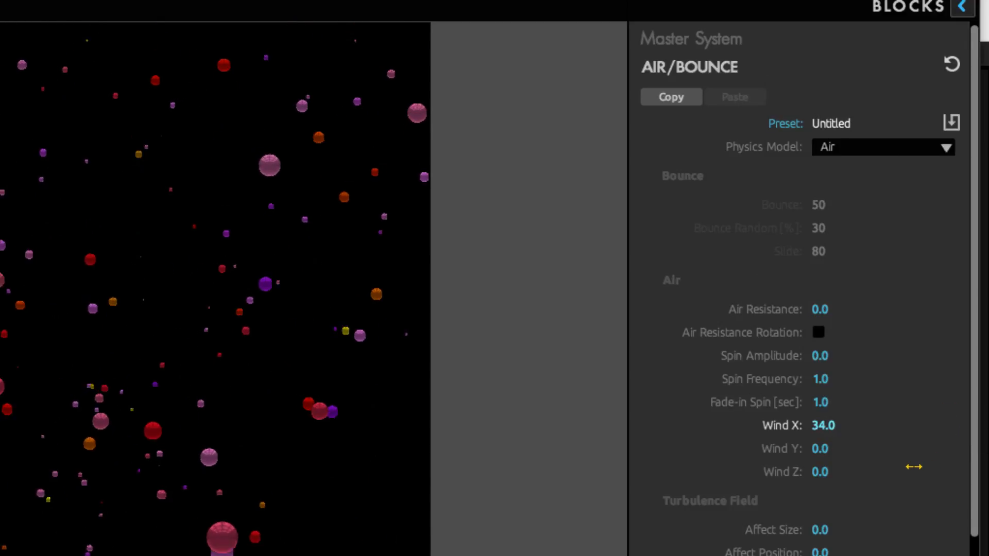
left_click(827, 451)
type("-50")
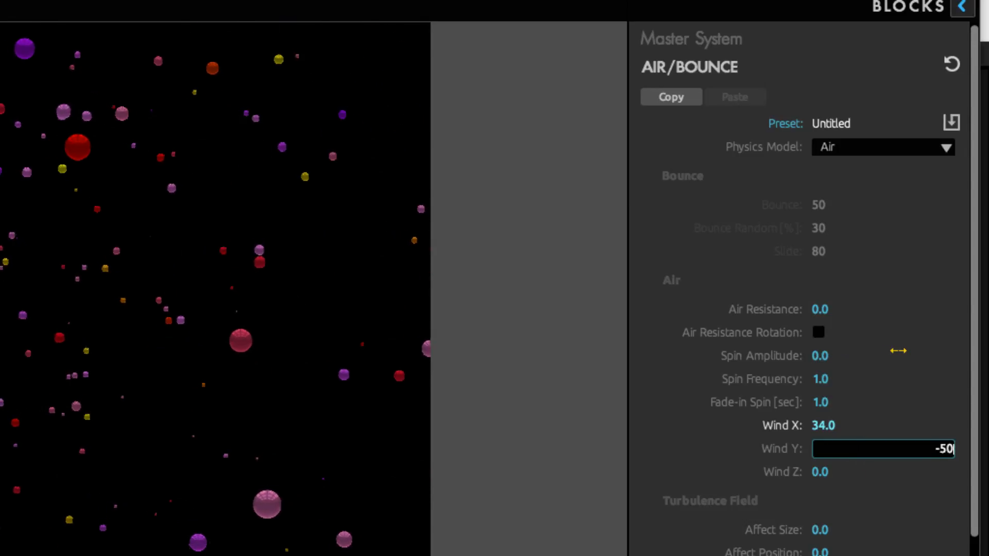
key("Return")
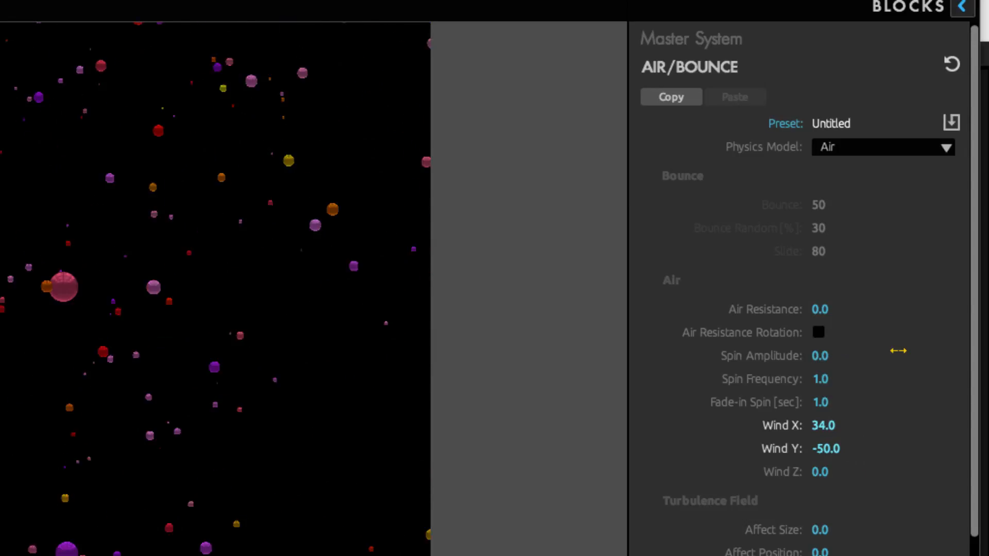
left_click(839, 472)
type("-140")
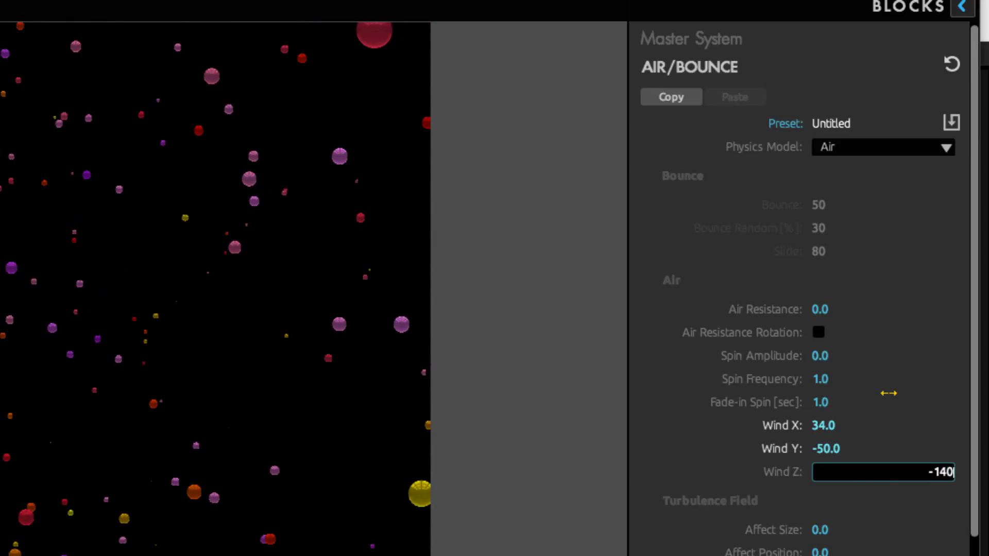
key("Return")
Step: Set the Turbulence Field's Affect Size to 80 and apply the particle design to the layer
scroll(748, 495, "down", 1)
scroll(748, 495, "down", 5)
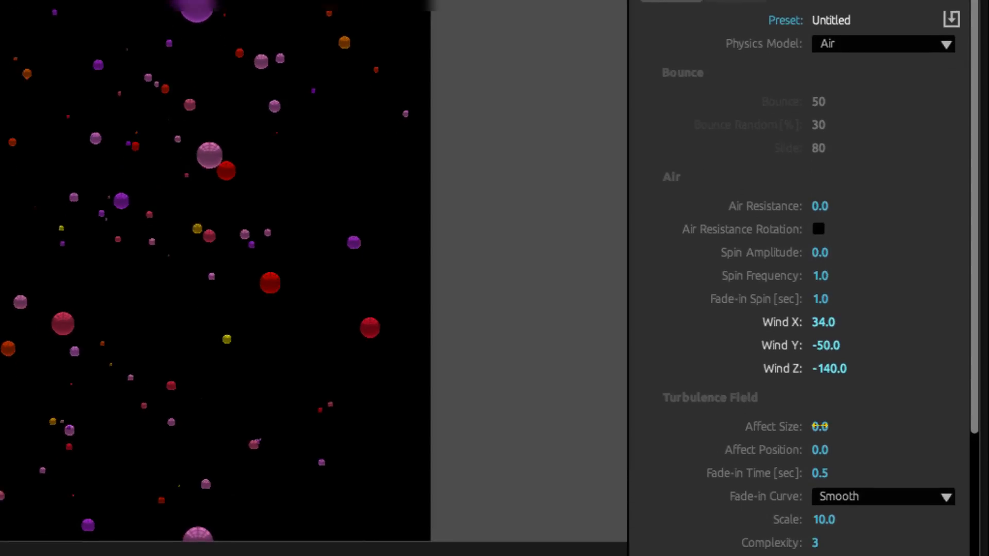
left_click(819, 382)
type("50")
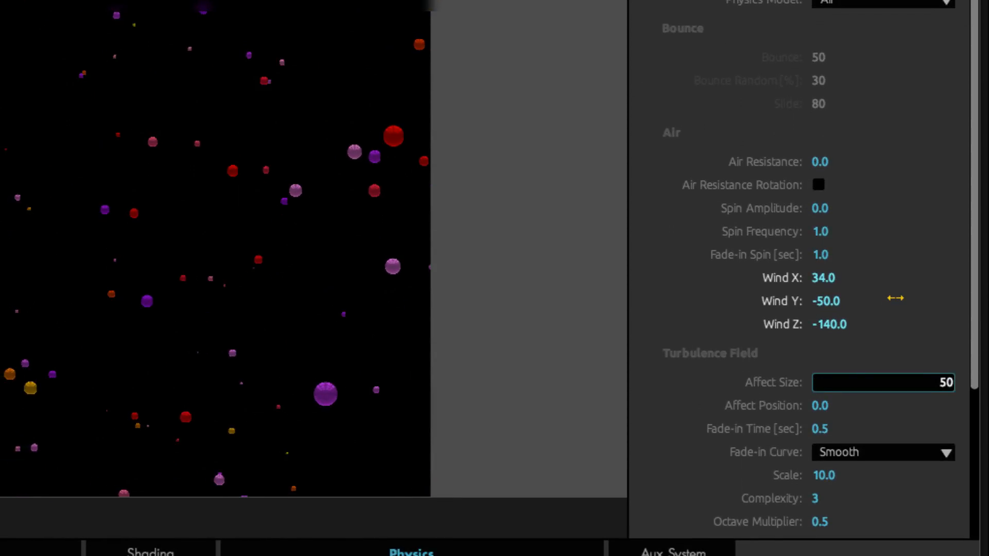
key("Return")
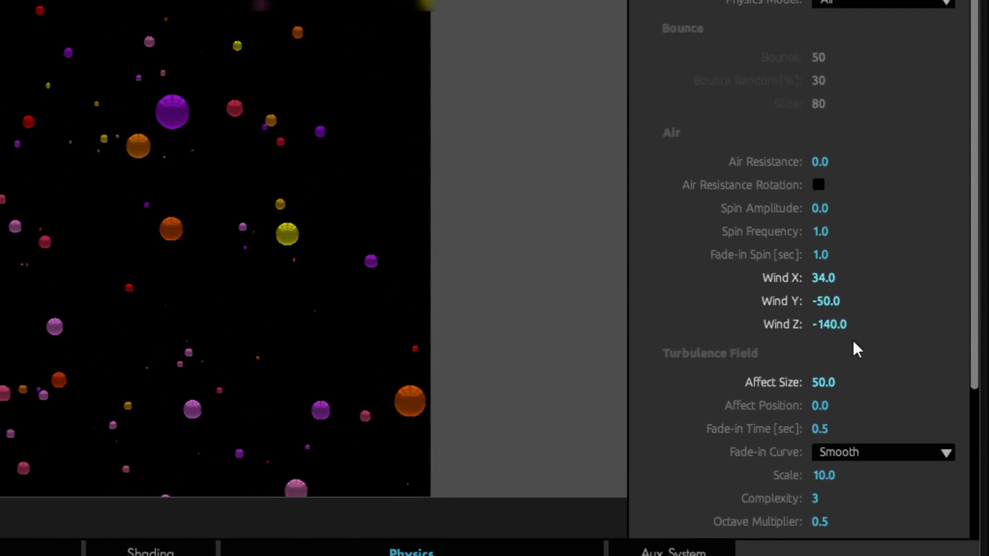
left_click(826, 382)
type("80")
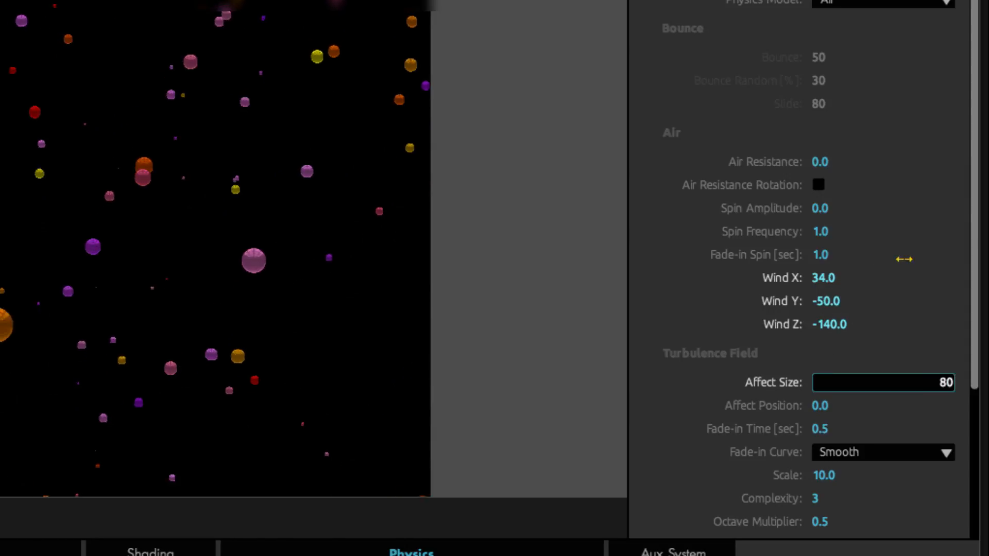
key("Return")
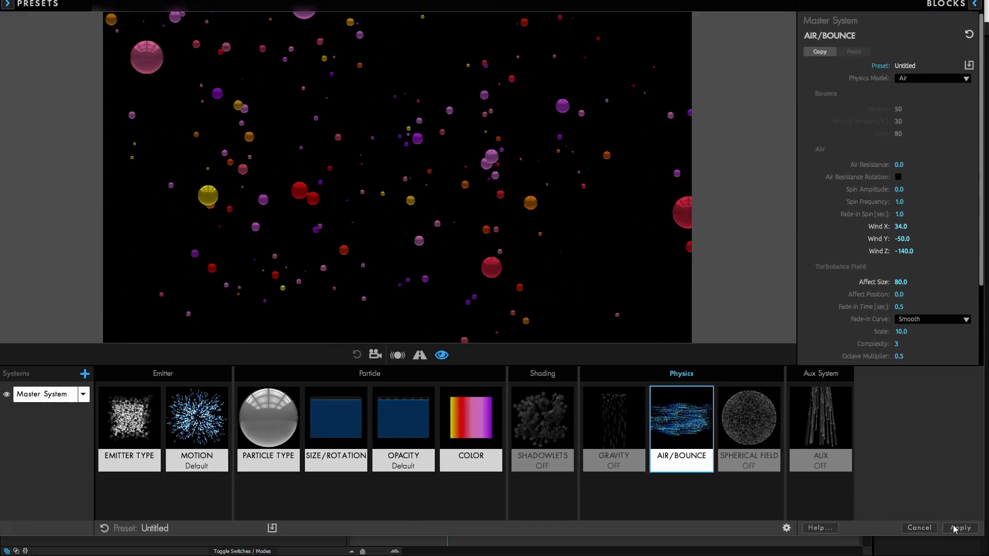
left_click(960, 527)
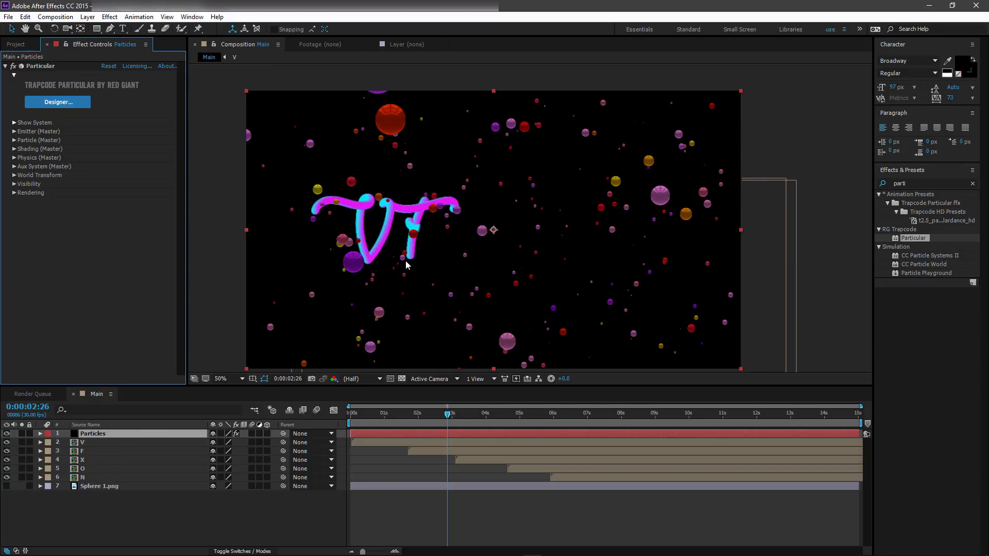
Step: Add the CC Toner effect to the Particles layer and set its Tones to Pentone
left_click(893, 184)
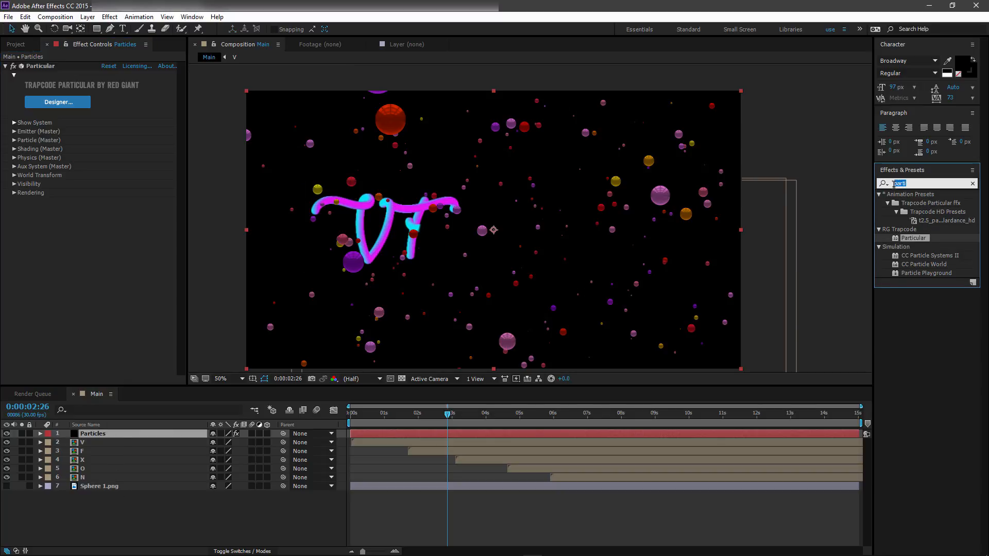
type("CC T")
left_click(919, 203)
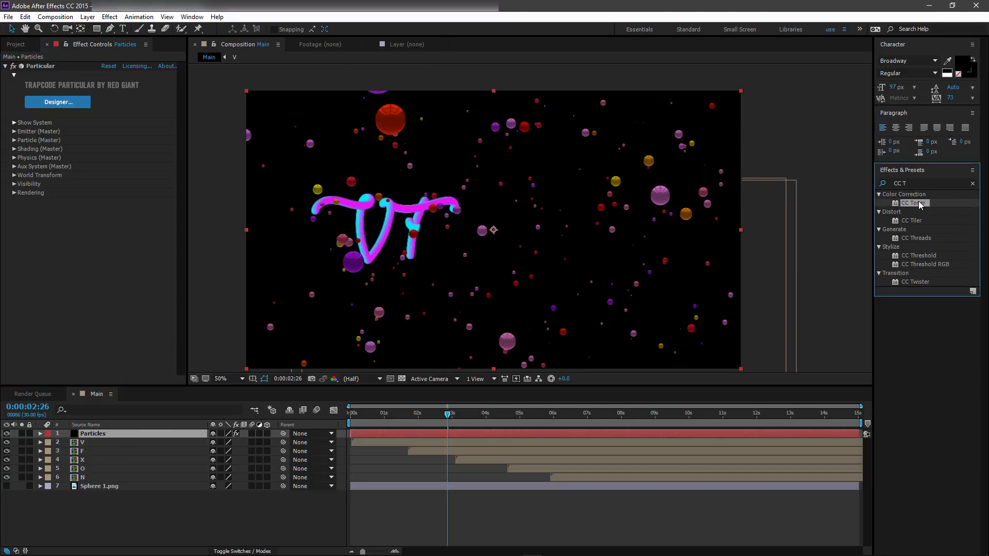
left_click_drag(74, 259, 76, 258)
left_click(131, 211)
left_click(143, 245)
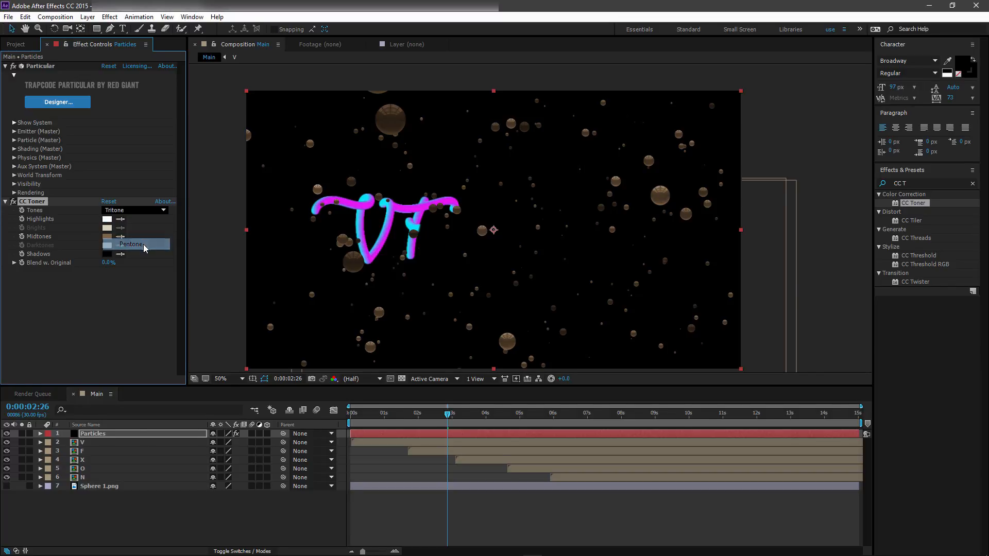
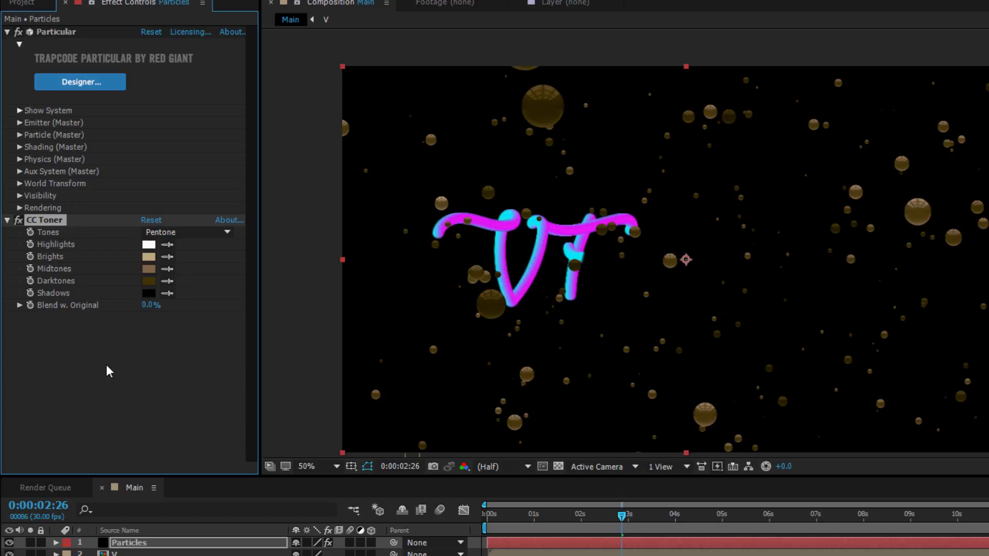
Step: Set the Particles layer's CC Toner Highlights color to FF80F5 and Brights to FF00FC
left_click(196, 354)
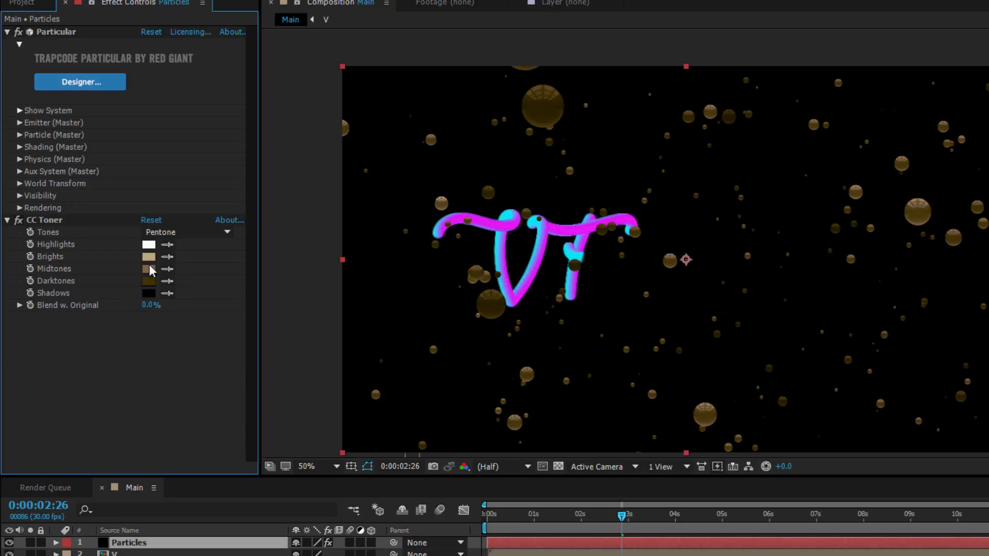
left_click(149, 246)
type("FF80F5")
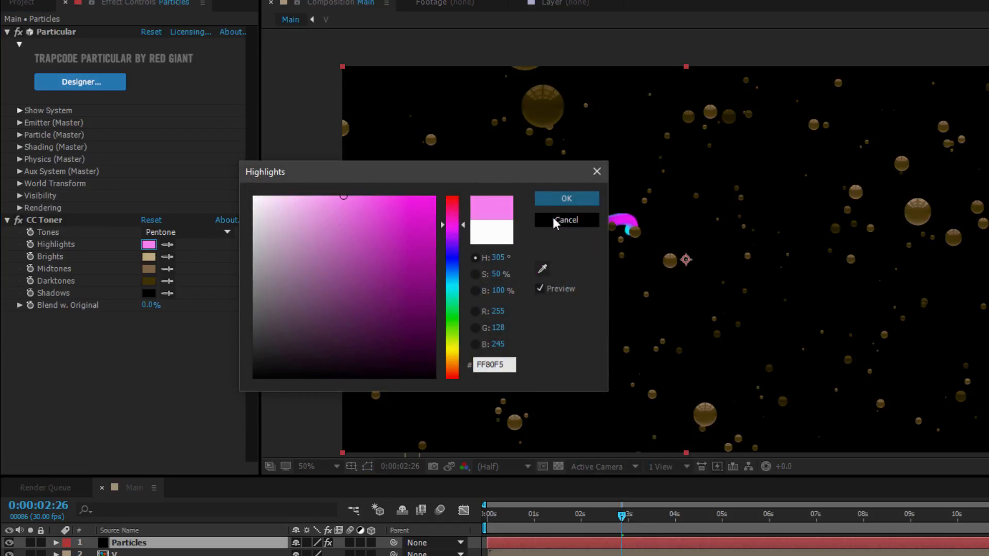
left_click(562, 199)
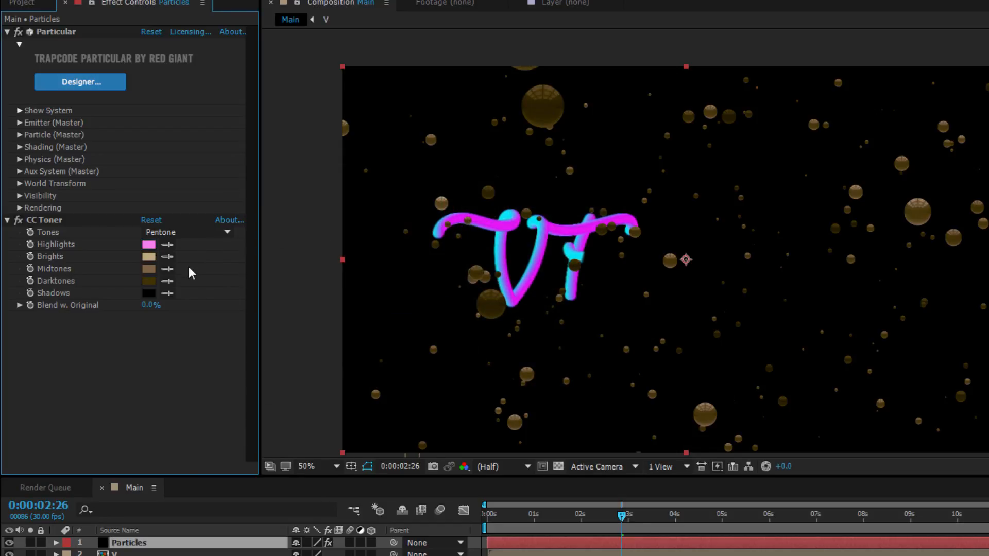
left_click(150, 259)
type("FF00FC")
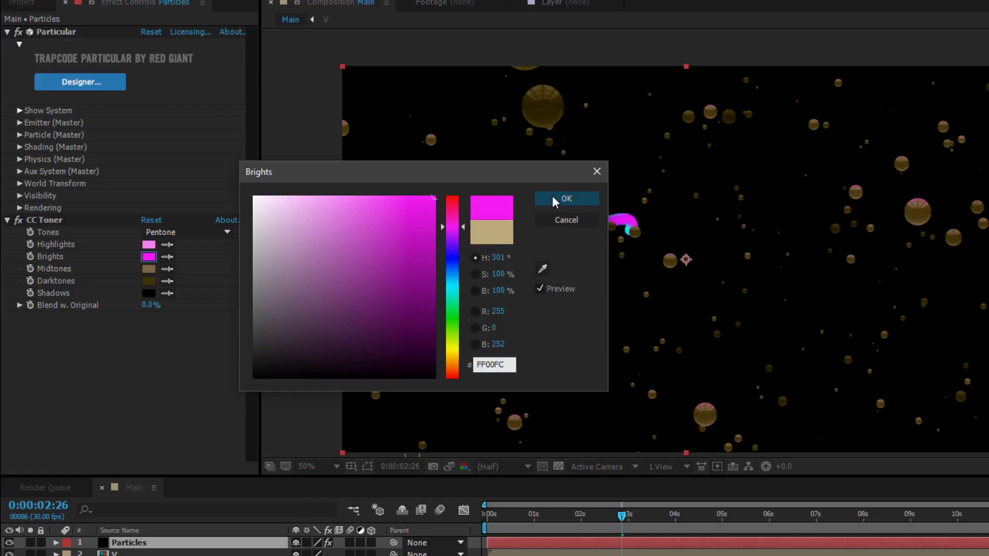
left_click(552, 199)
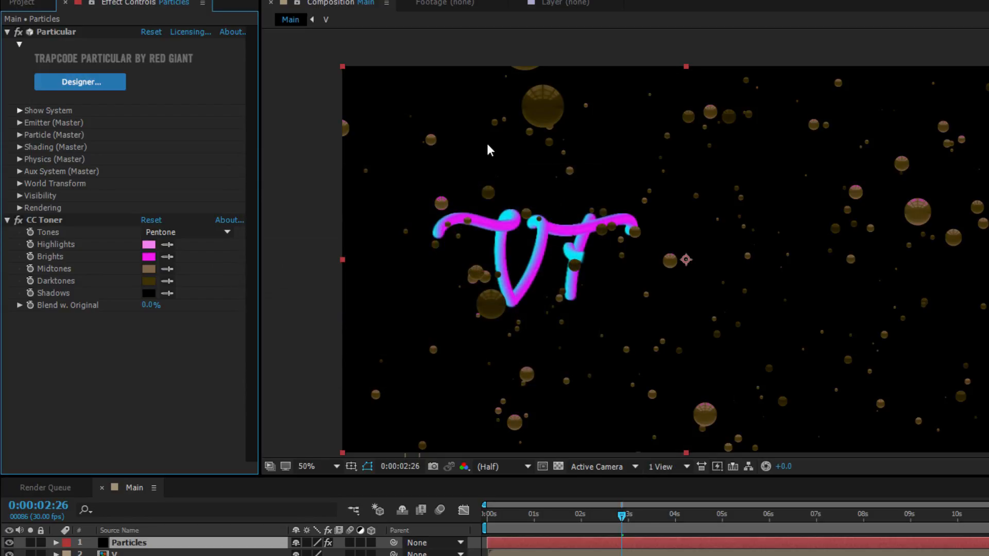
Step: Set the Particles layer's CC Toner Midtones color to light pink FFA1F3
left_click(149, 268)
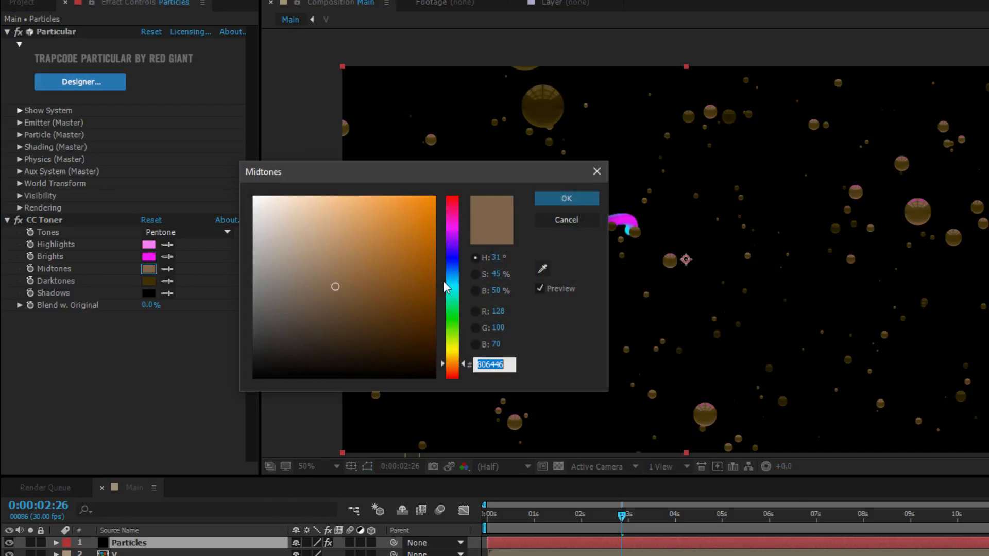
type("FFA1F3")
left_click(565, 202)
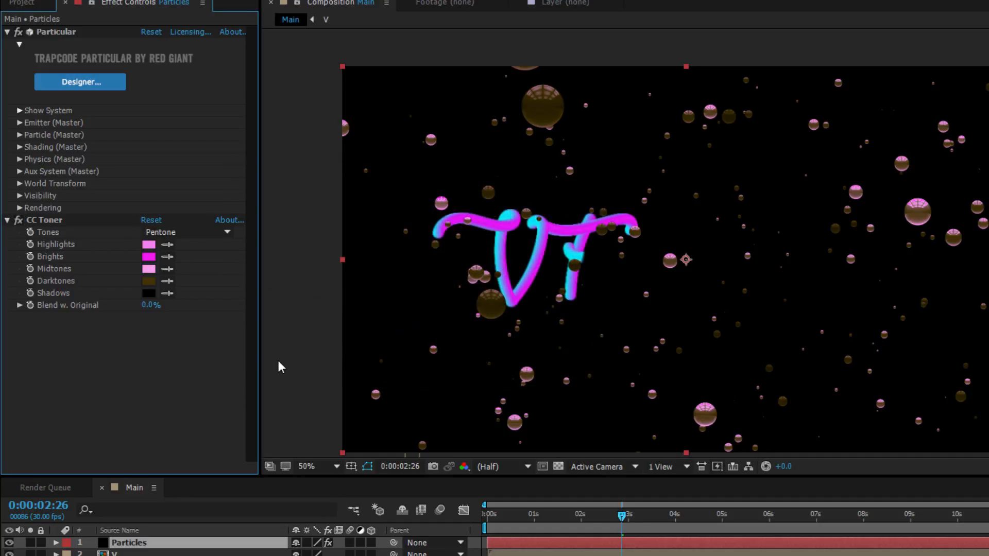
Step: Set the Particles layer's CC Toner Darktones color to E600D2 and give Shadows the same magenta
left_click(148, 281)
key("ctrl+v")
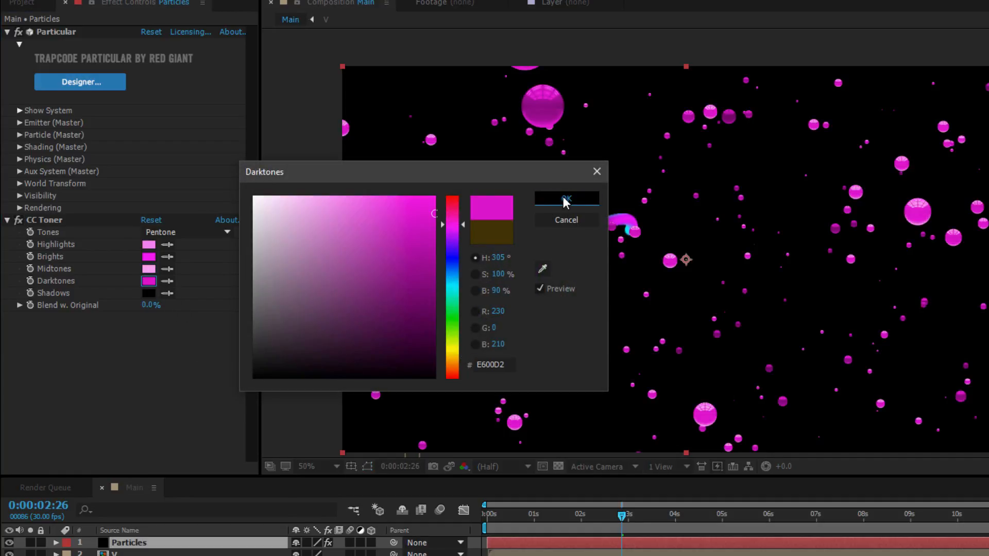
left_click(580, 197)
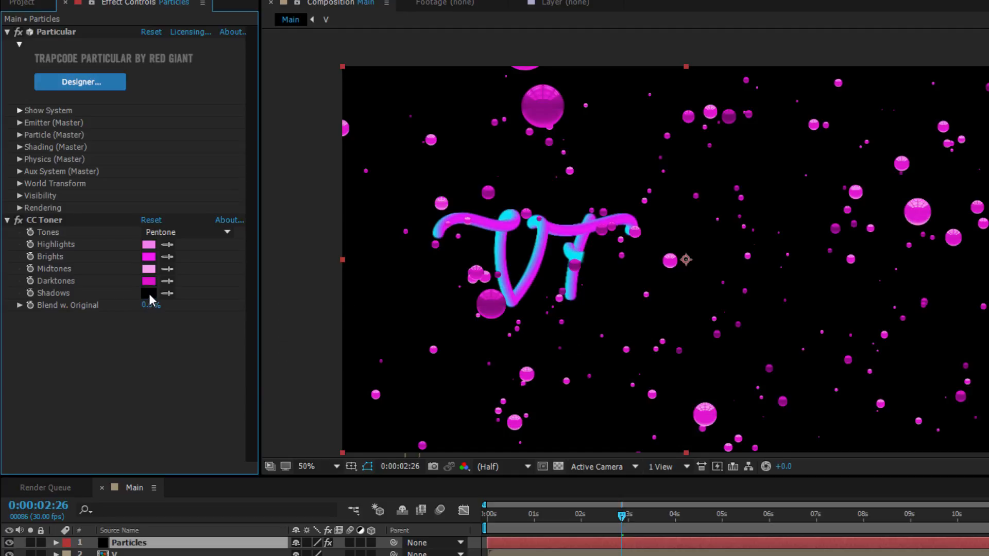
left_click(148, 293)
key("ctrl+v")
left_click(568, 198)
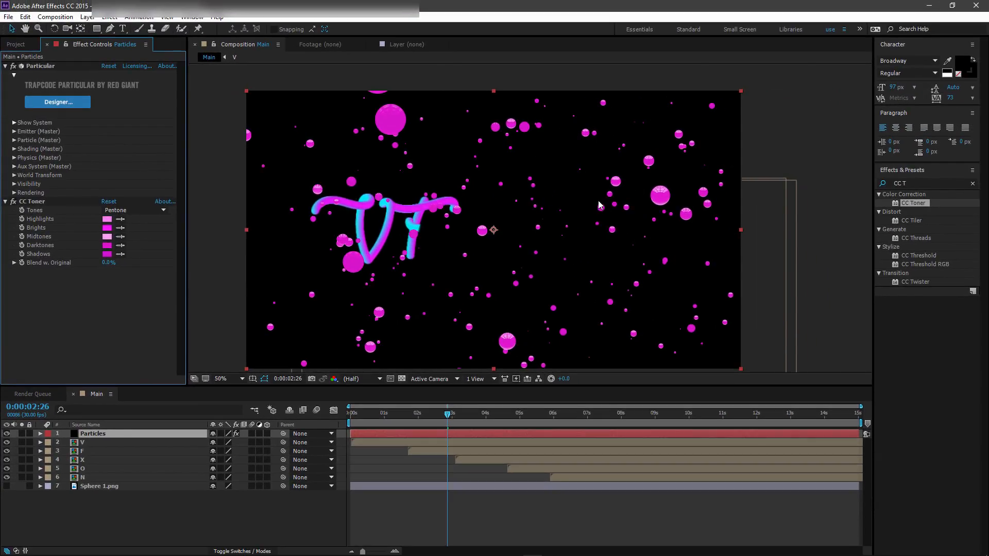
Step: Move the Particles layer below the letter layers, just above Sphere 1.png
left_click_drag(123, 434, 131, 488)
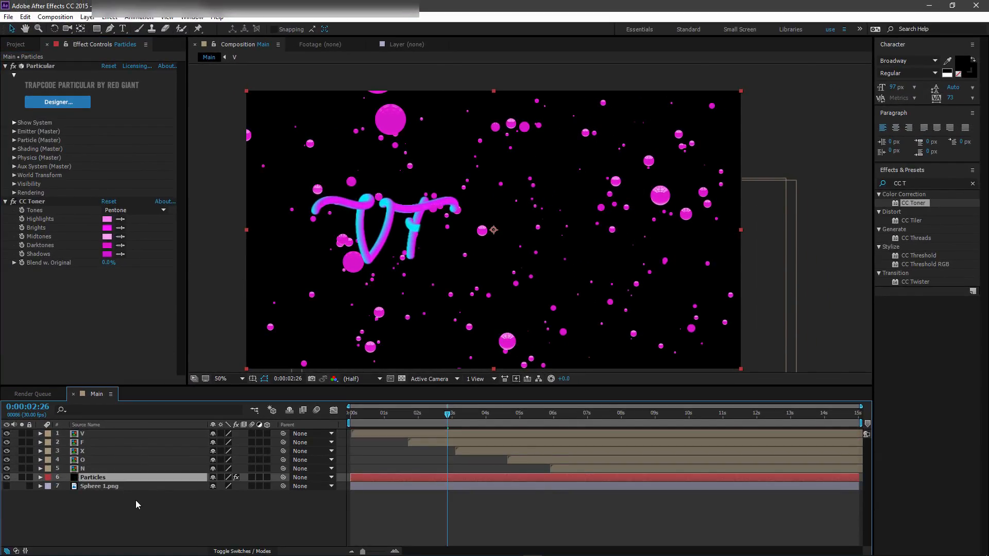
left_click(121, 524)
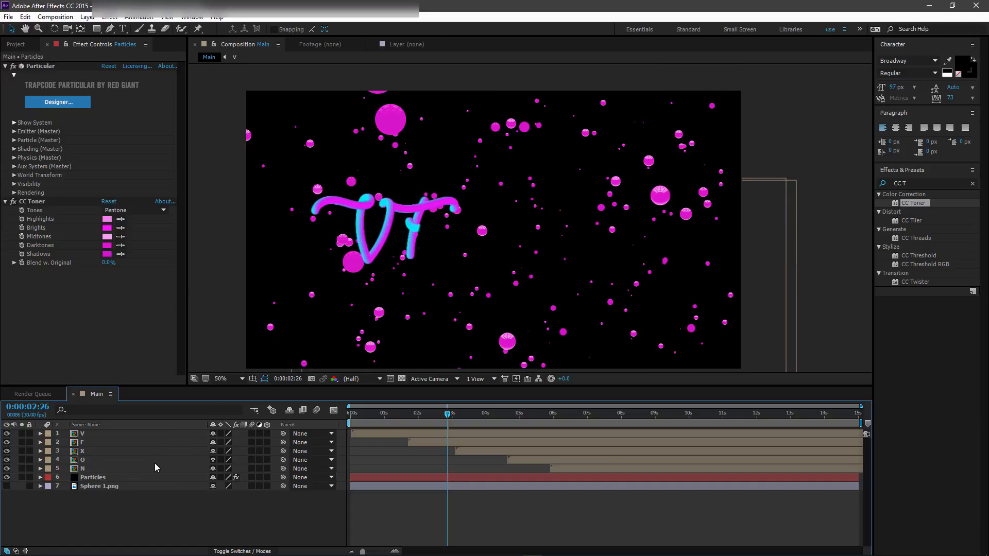
left_click(96, 437)
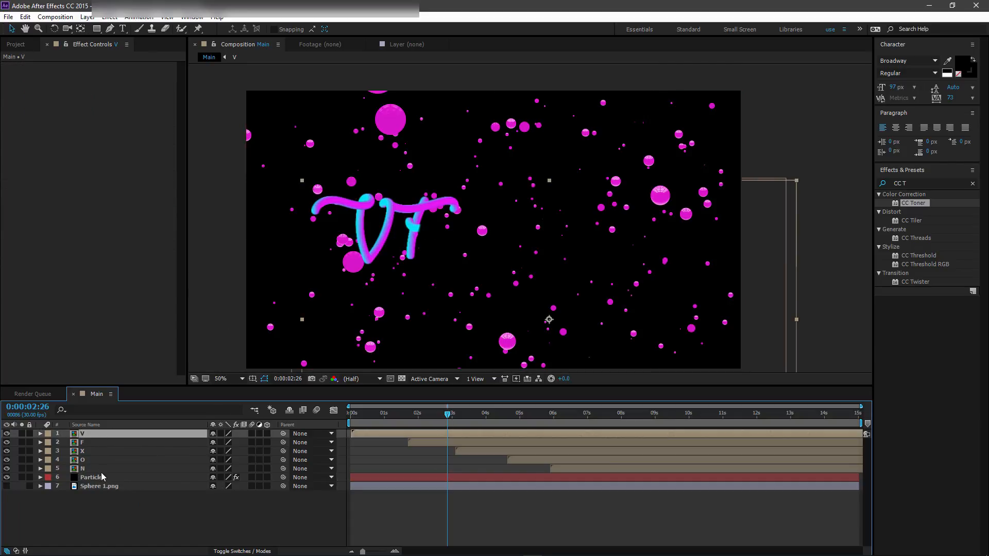
Step: Copy the CC Toner effect with its Pentone colors from the Particles layer onto the V layer
left_click(103, 478)
left_click(32, 202)
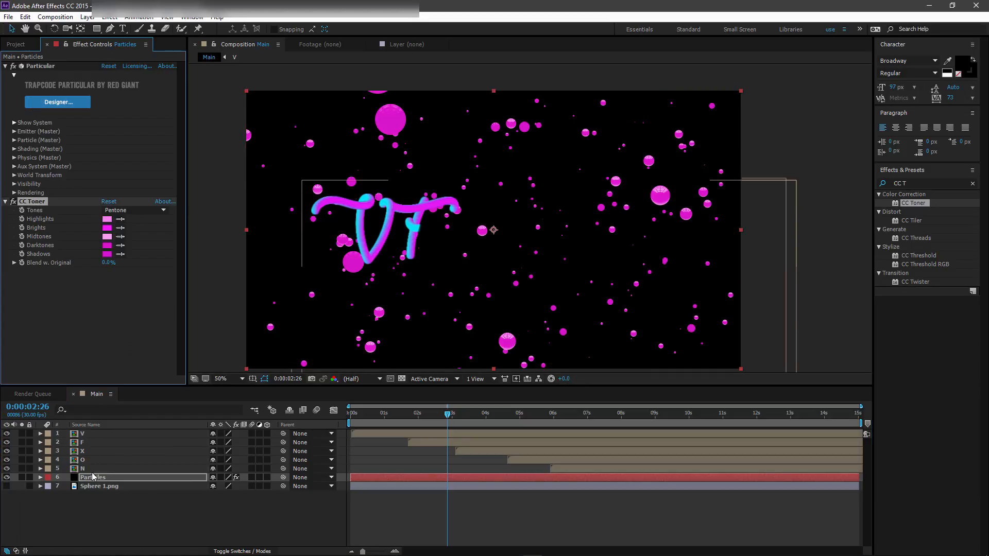
left_click(85, 434)
left_click(83, 469, "shift")
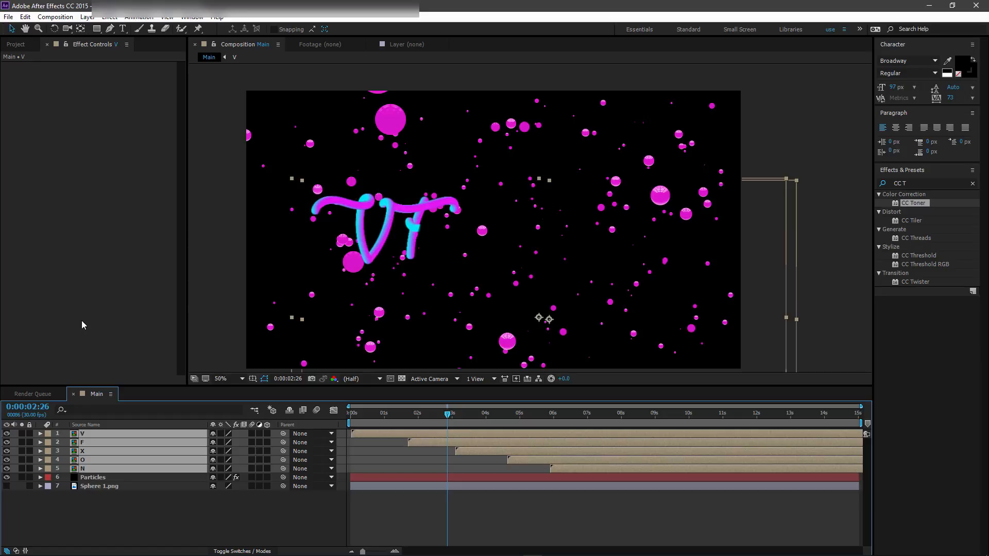
left_click(104, 523)
left_click(91, 434)
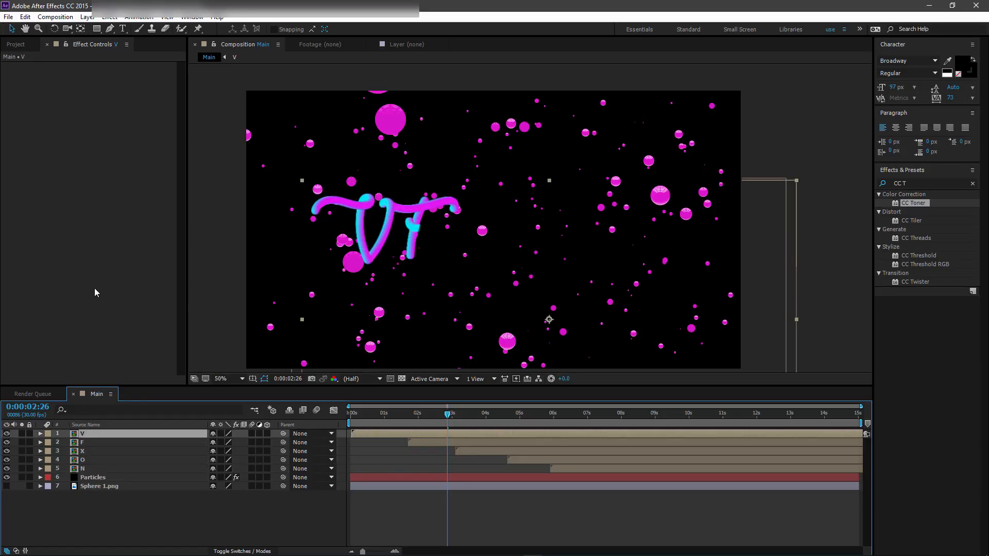
key("ctrl+alt+shift+e")
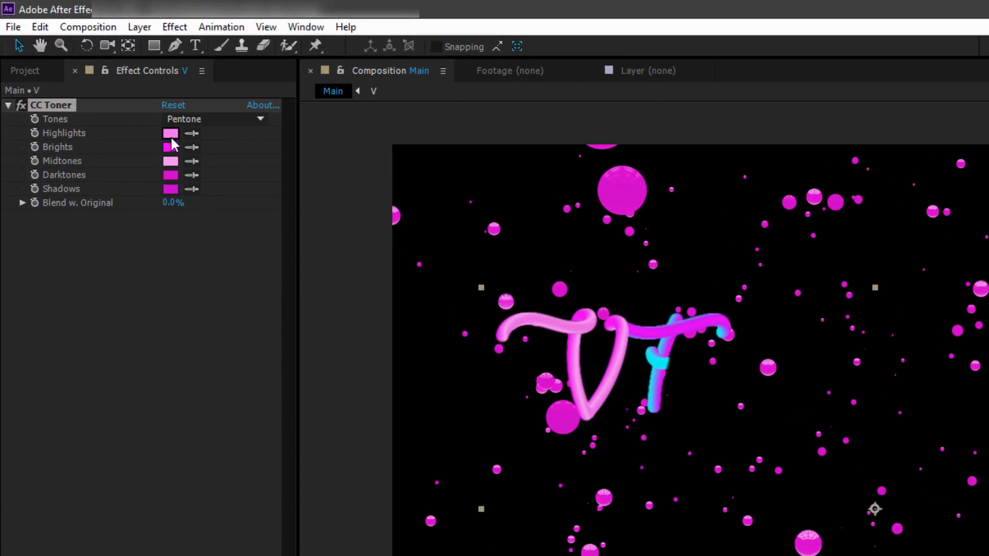
Step: Set both the Highlights and Brights colors of the V layer's CC Toner to white, FFFFFF
left_click(171, 137)
type("FFFFFF")
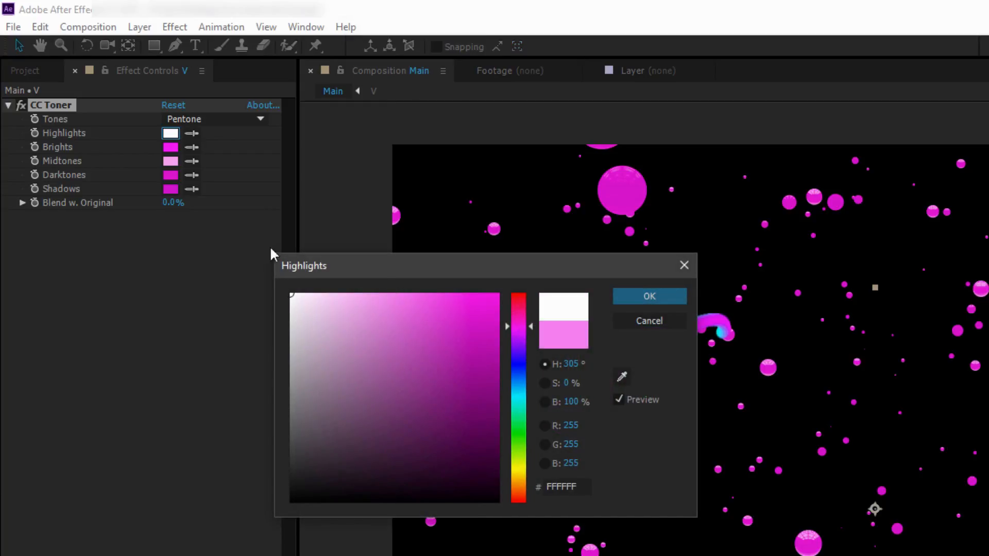
left_click(627, 298)
left_click(171, 147)
type("FFFFFF")
left_click(614, 297)
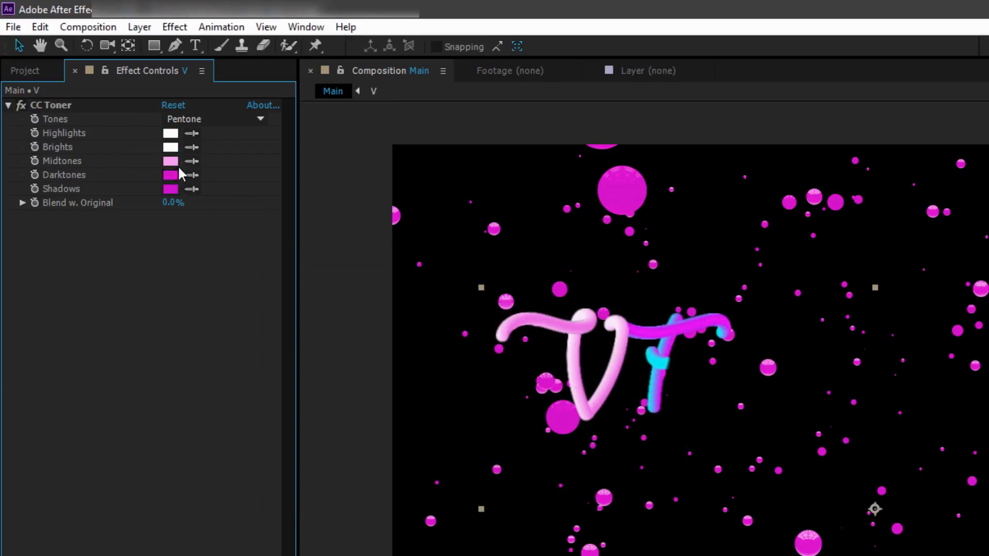
Step: Set the Midtones color of the V layer's CC Toner to pink FF00D8
left_click(171, 161)
type("FF00D8")
left_click(663, 292)
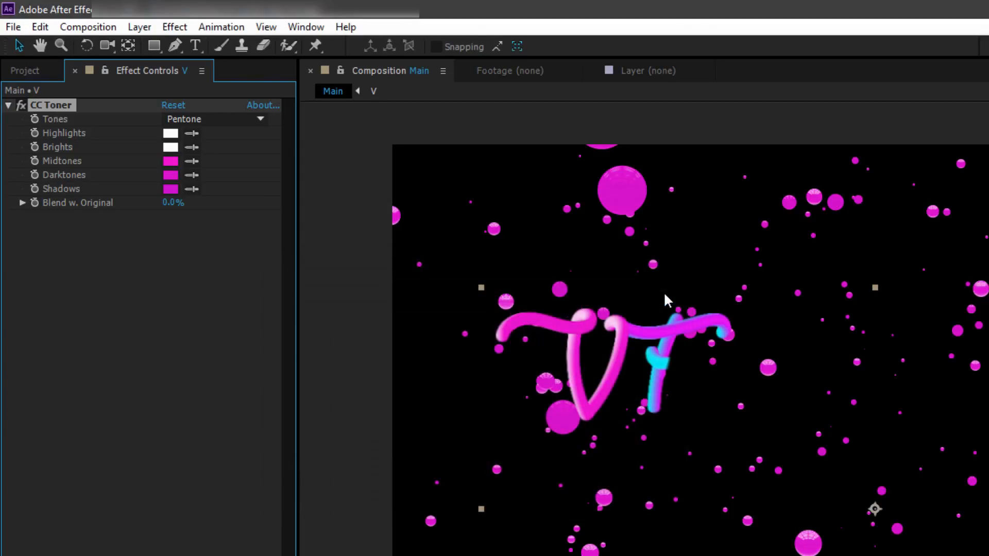
Step: Set the V layer's CC Toner Darktones color to purple 8A0CBF and its Shadows color to red FF0000
left_click(171, 175)
type("8A0CBF")
left_click(647, 291)
left_click(178, 346)
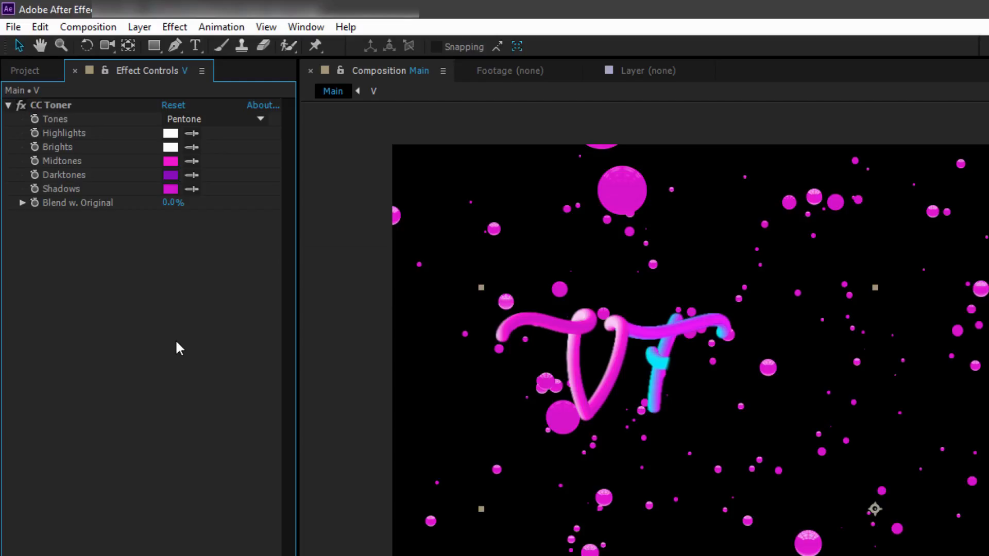
left_click(170, 188)
type("FF0000")
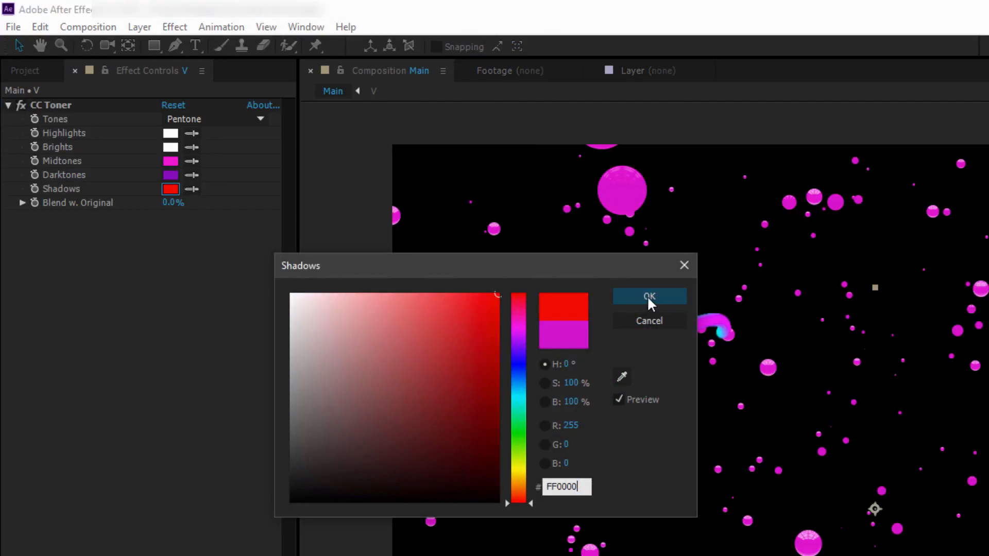
left_click(645, 293)
left_click(200, 354)
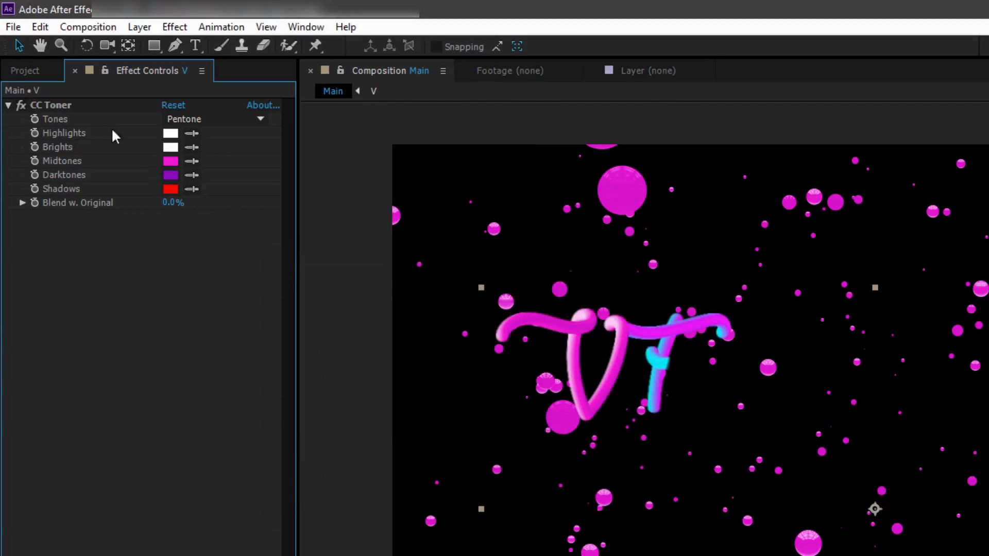
Step: Copy the V layer's CC Toner effect onto the F, X, O and N layers and check the whole word at 0:00:07:16
left_click(53, 104)
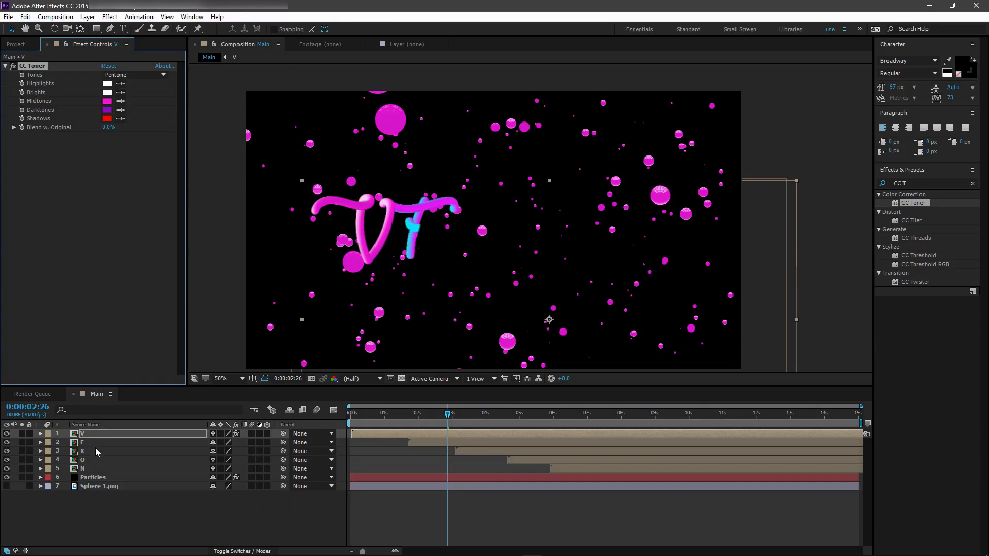
left_click(82, 442)
left_click(87, 468, "shift")
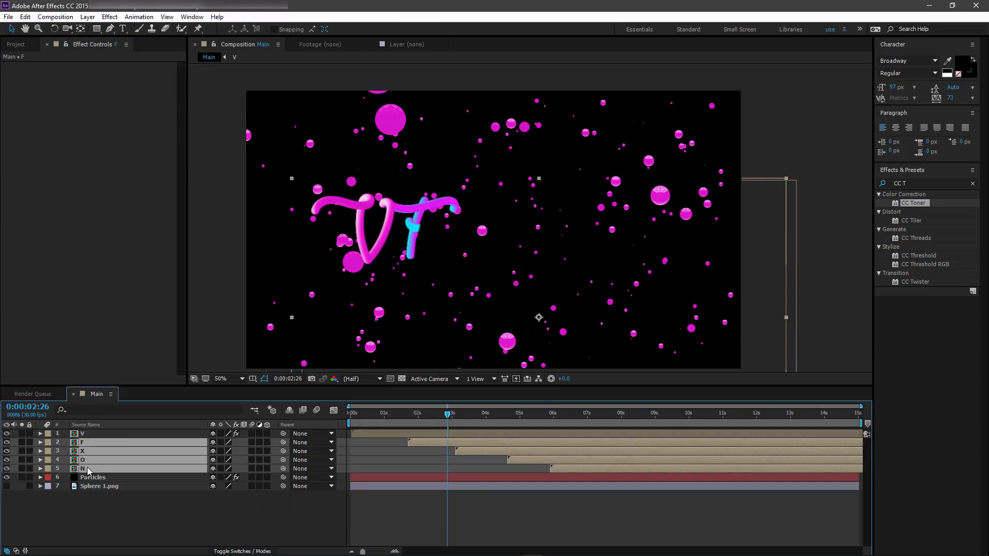
key("ctrl+v")
left_click(98, 270)
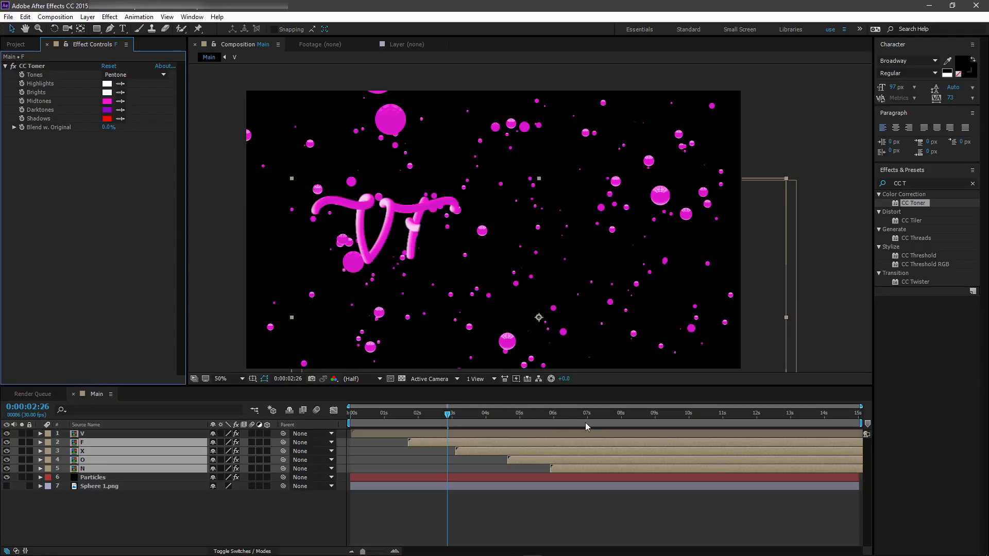
left_click(606, 417)
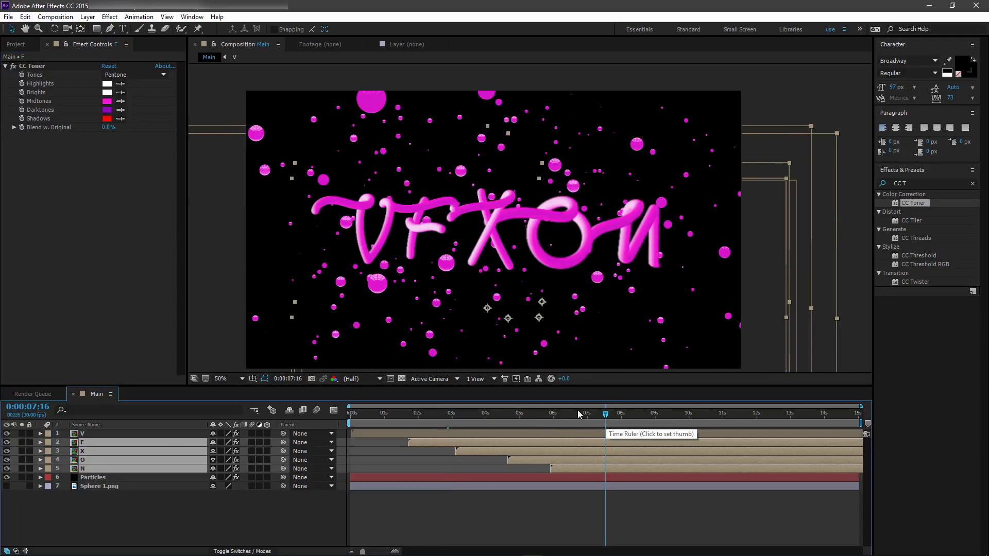
left_click(73, 518)
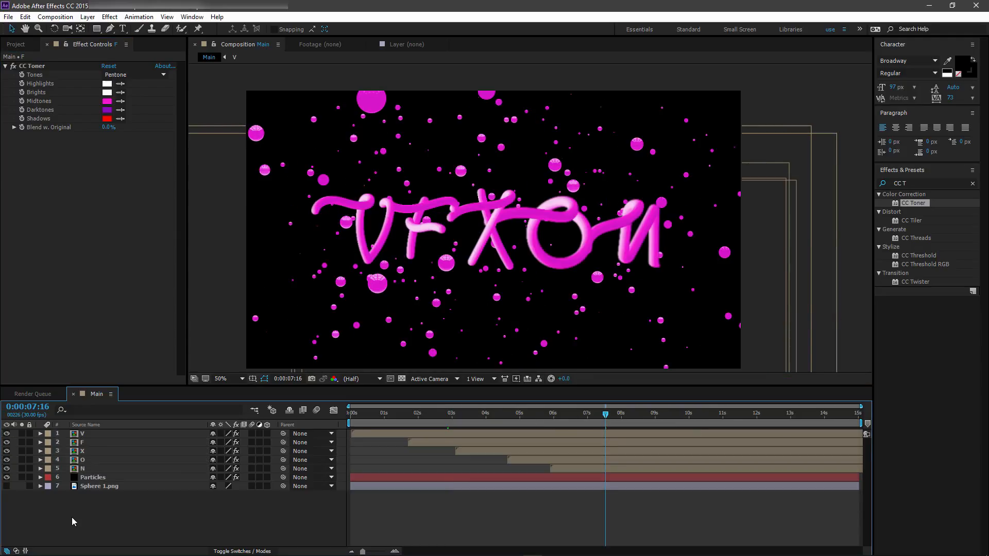
Step: Duplicate the V layer and set the lower copy's blending mode to Screen
left_click(85, 435)
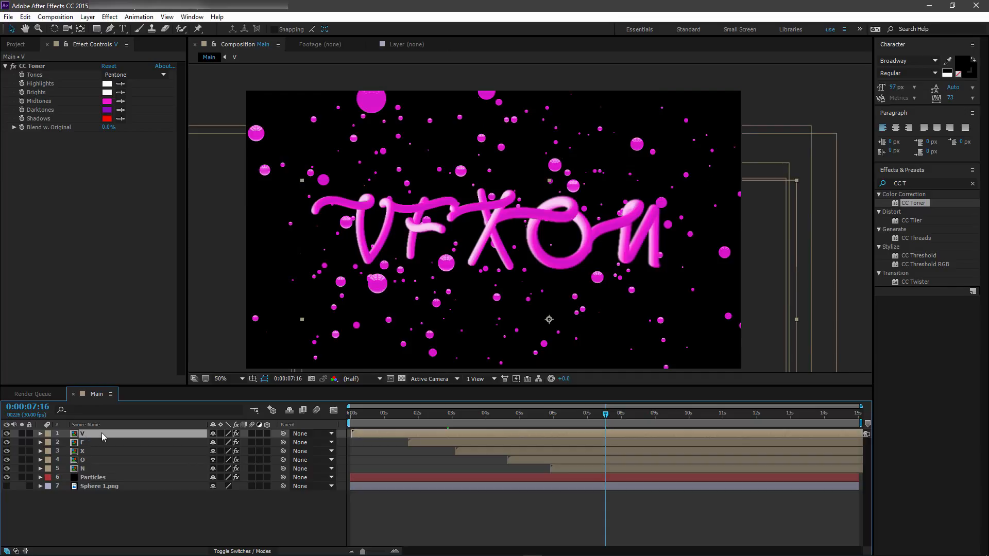
key("ctrl+d")
left_click(92, 444)
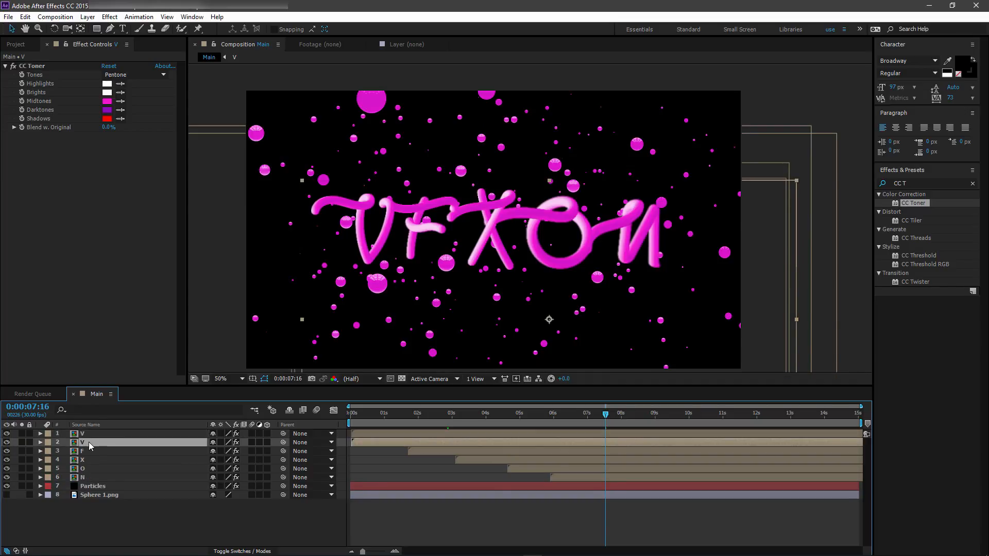
left_click(239, 551)
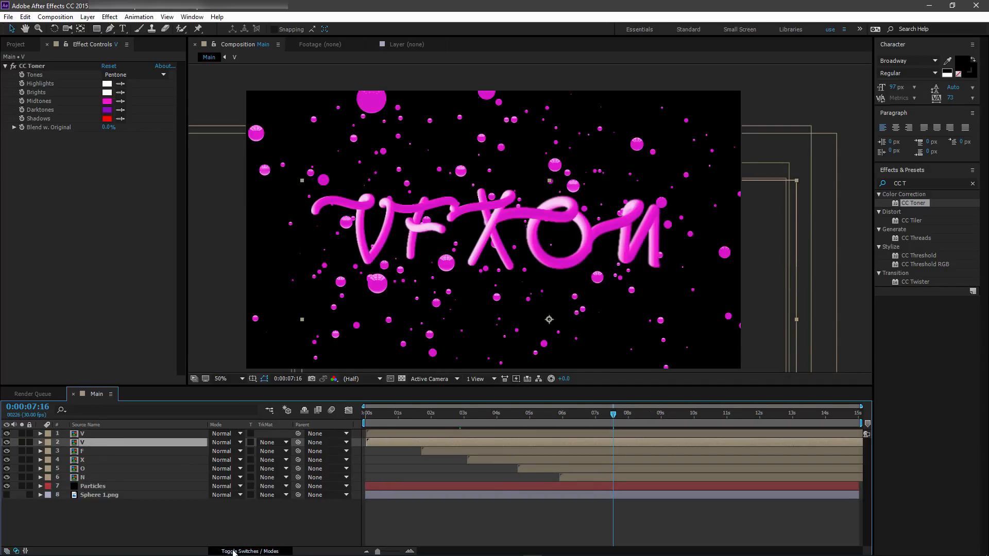
left_click(238, 444)
left_click(261, 236)
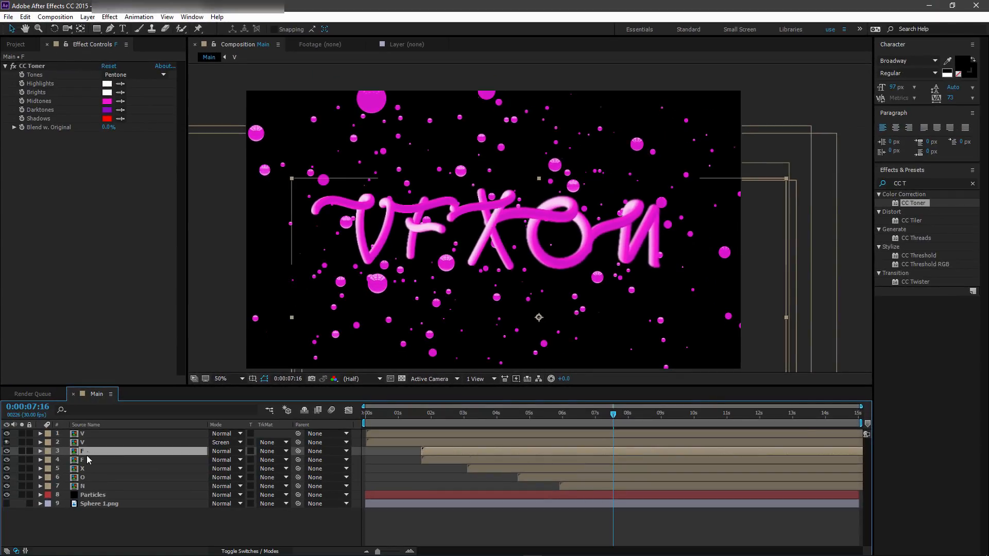
Step: Set the blending mode of the lower F layer copy to Screen
left_click(87, 460)
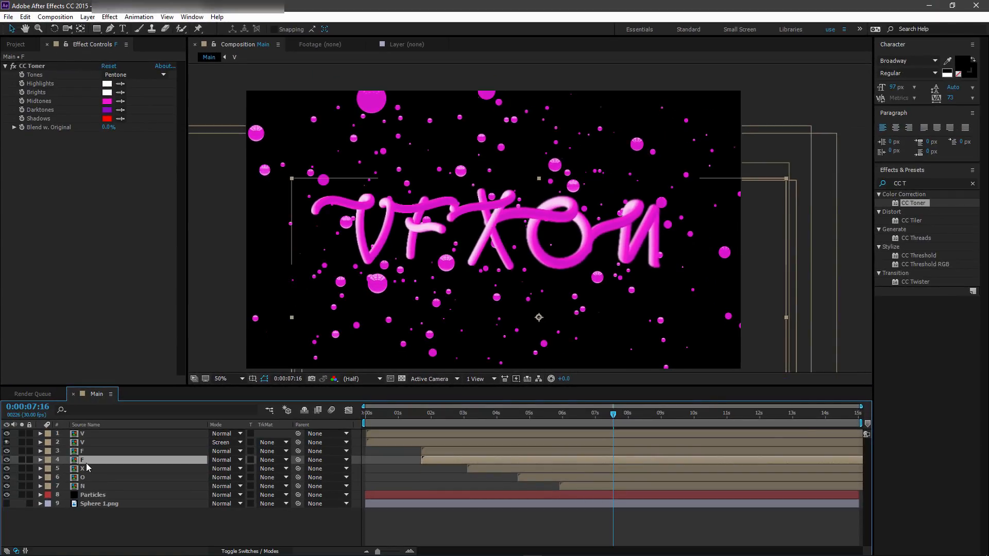
left_click(225, 460)
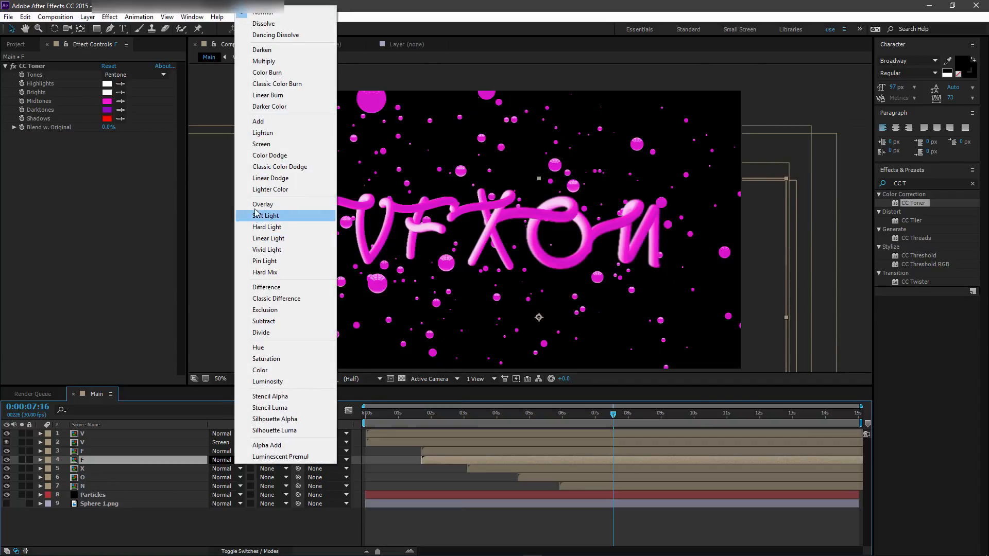
left_click(261, 144)
Step: Duplicate the X layer and set the lower copy's blending mode to Screen
left_click(126, 470)
key("ctrl+d")
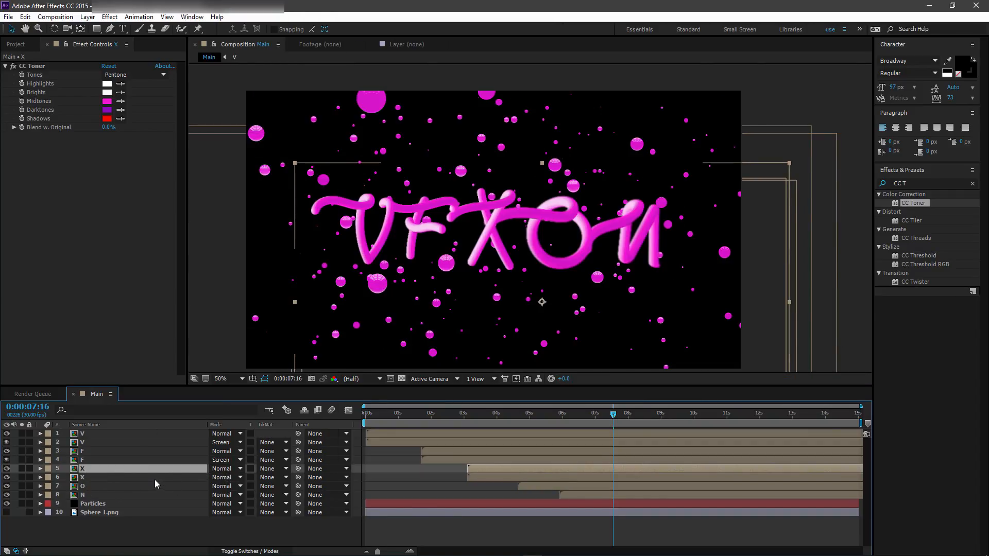
left_click(154, 477)
left_click(224, 477)
left_click(235, 154)
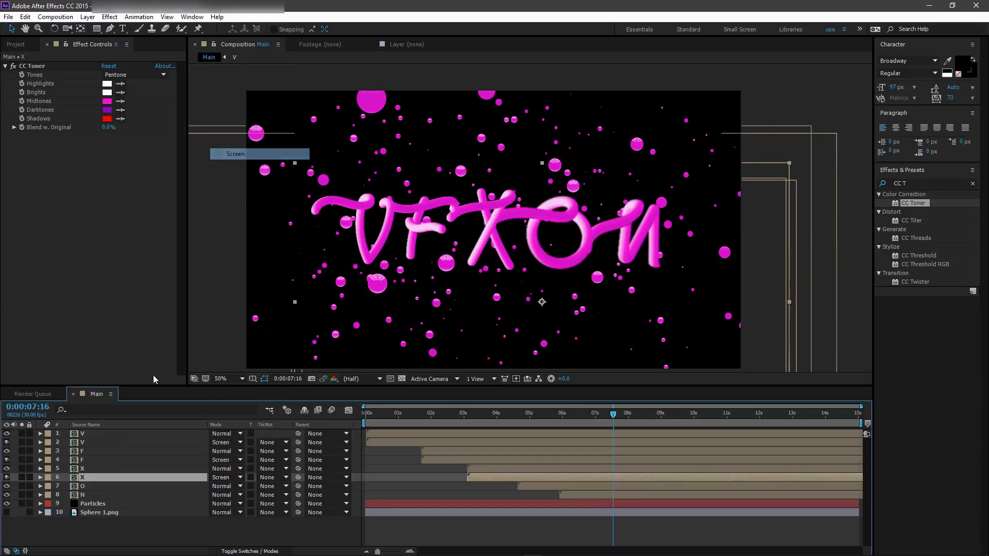
Step: Duplicate the O layer and set the lower copy's blending mode to Screen
left_click(126, 486)
key("ctrl+d")
left_click(114, 495)
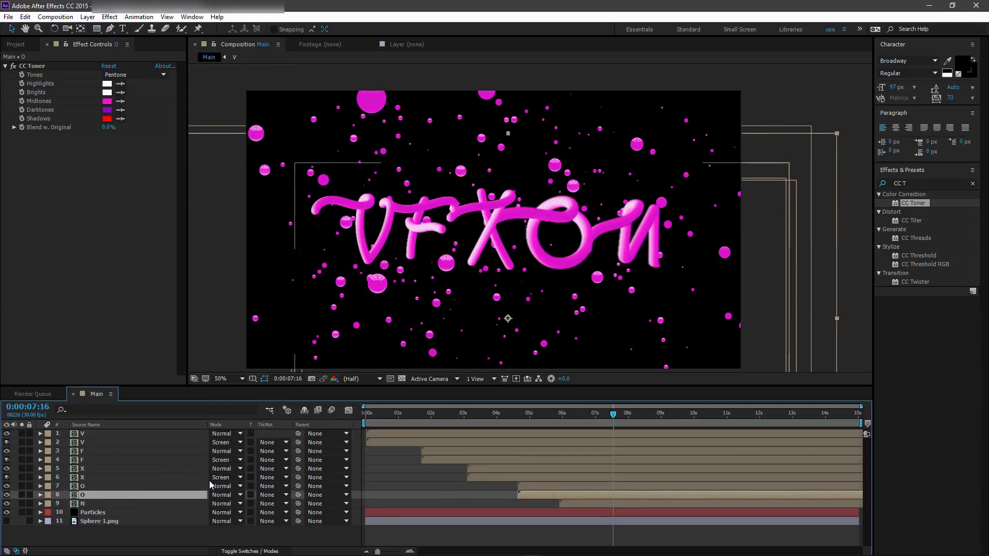
left_click(224, 495)
left_click(235, 171)
Step: Duplicate the N layer, set the lower copy's blending mode to Screen, and return to the Main composition view
left_click(95, 512)
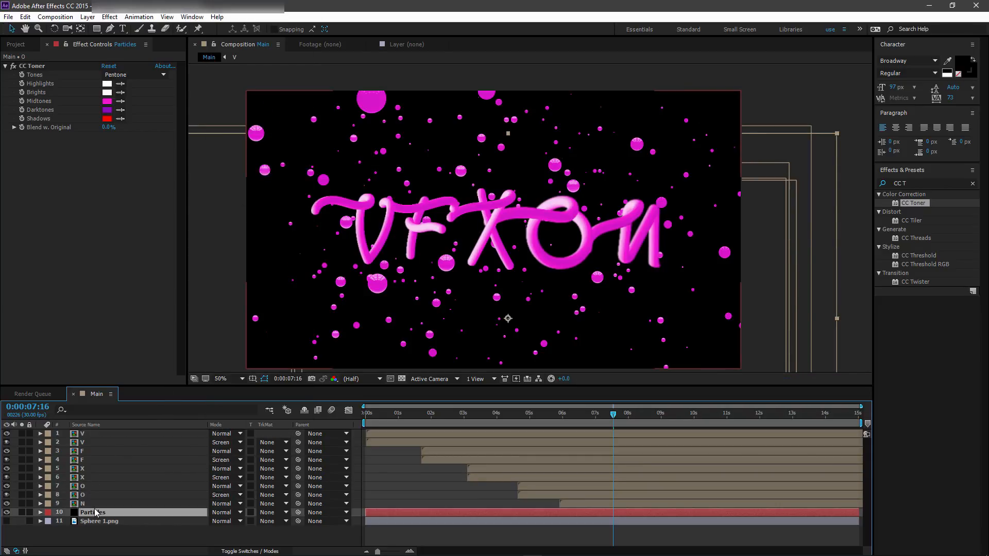
double_click(95, 511)
left_click(95, 505)
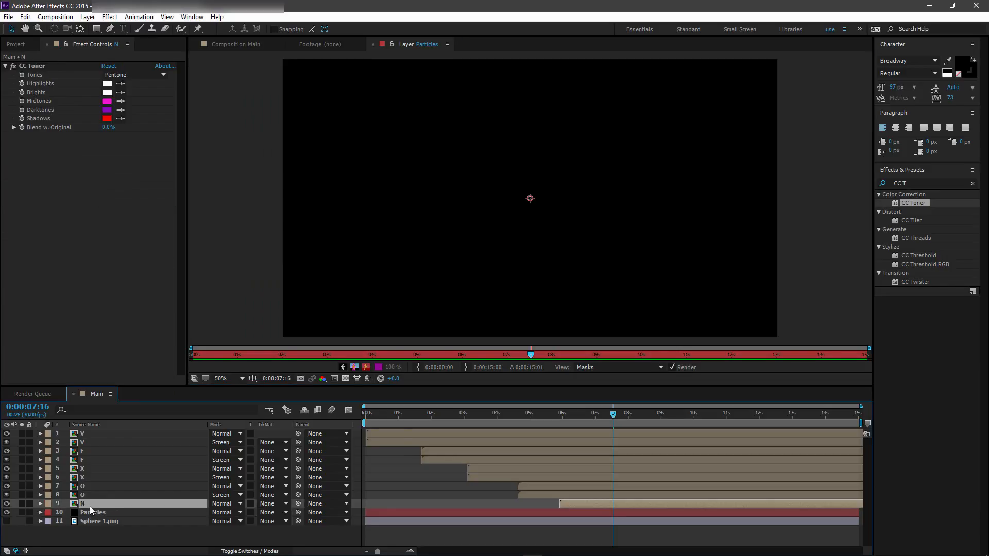
key("ctrl+d")
left_click(94, 512)
left_click(224, 512)
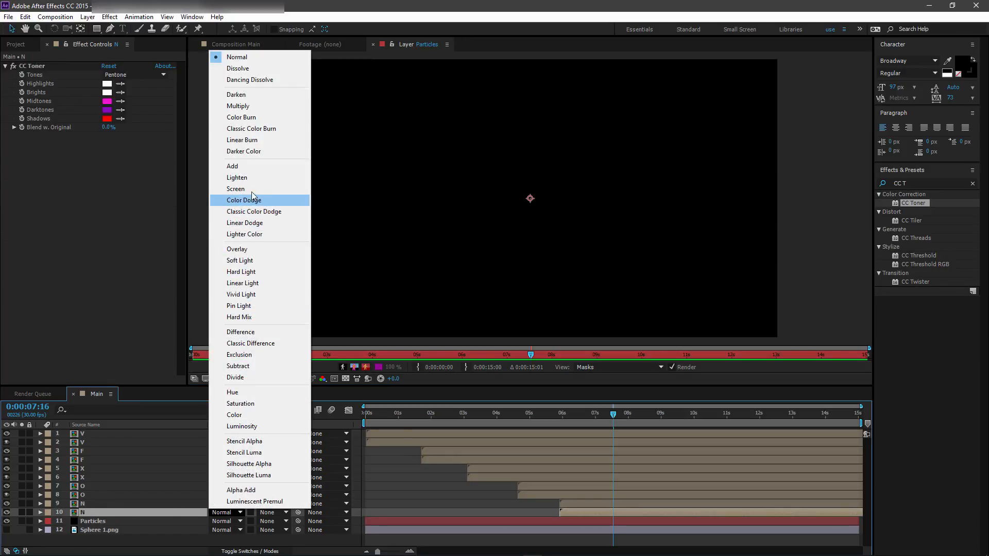
left_click(235, 189)
left_click(237, 44)
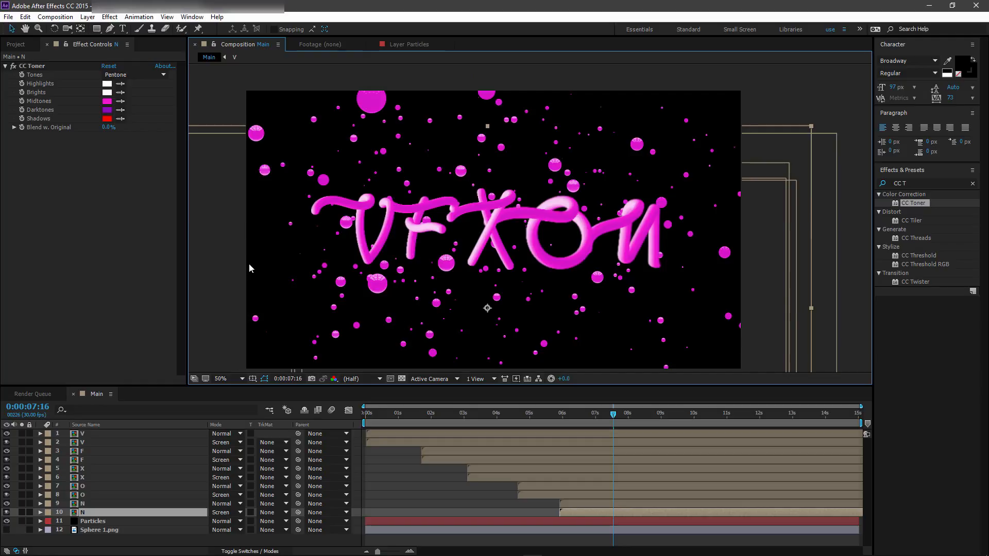
Step: Enable motion blur and 3D for all ten letter layers, from V down to the lower N
left_click(80, 479)
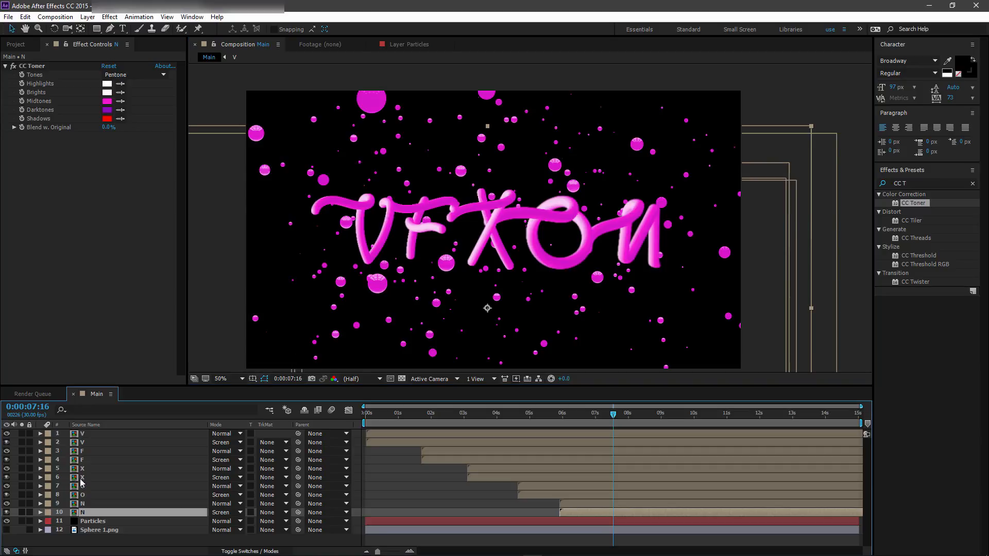
left_click(248, 550)
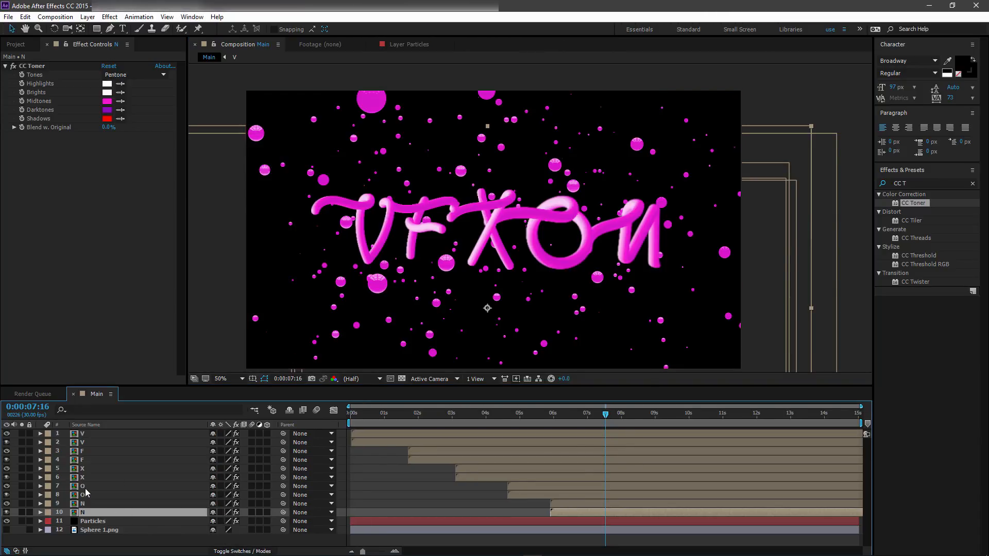
left_click(83, 435, "shift")
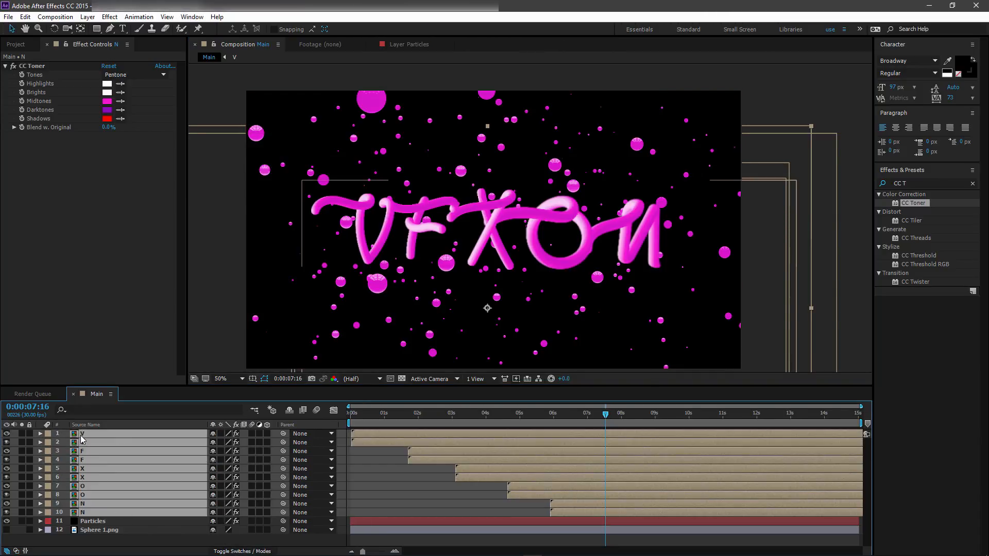
left_click(253, 434)
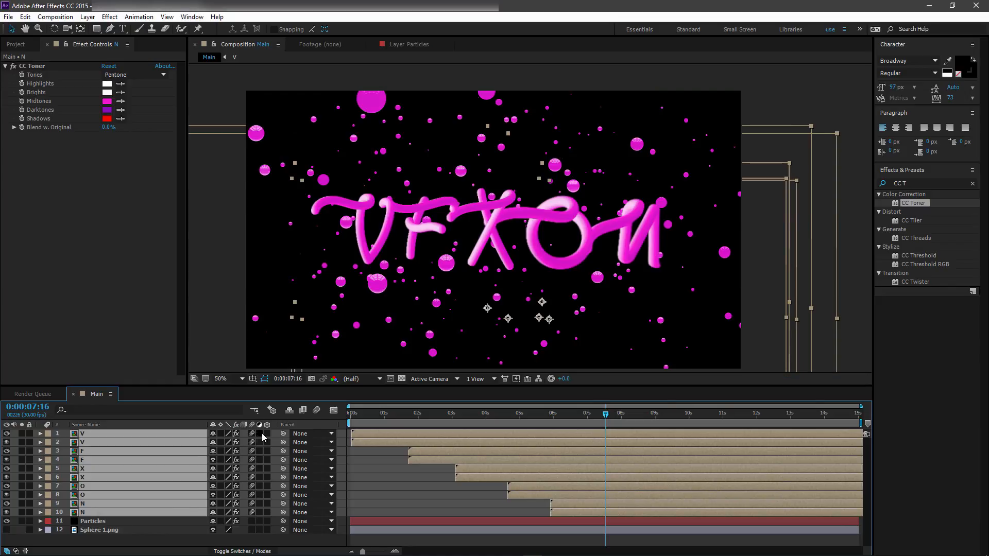
left_click(268, 434)
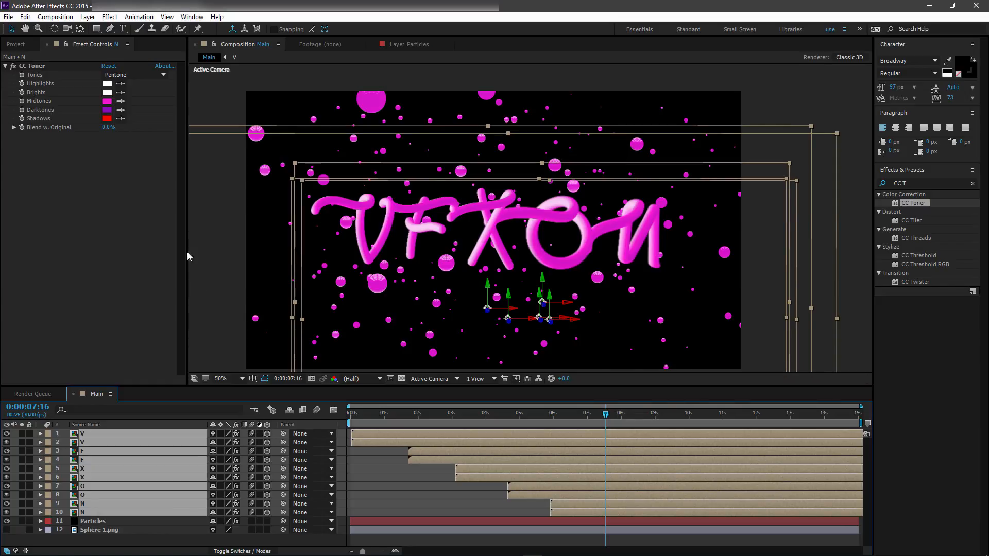
Step: Add a two-node camera named Camera 1 with the 50mm preset to the Main composition
left_click(88, 16)
mouse_move(170, 29)
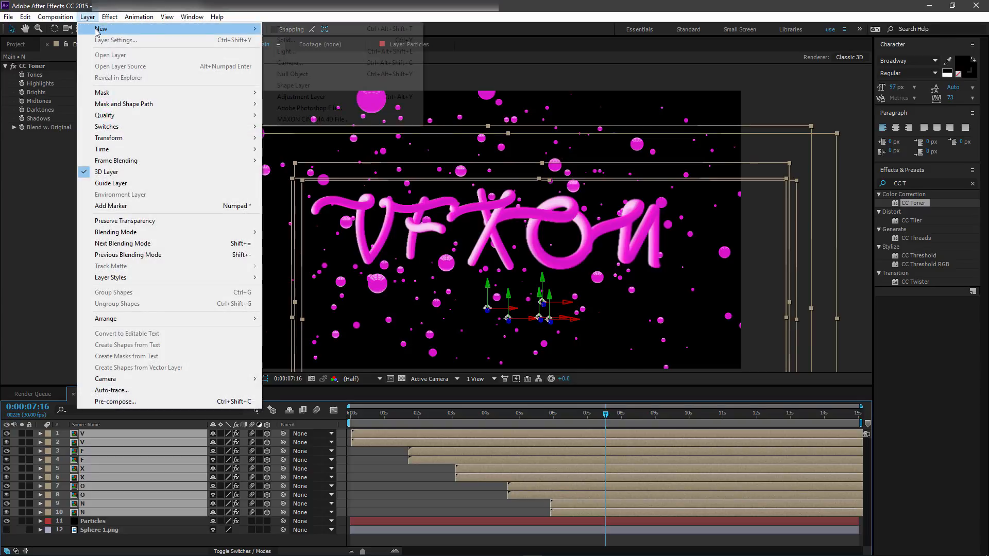
left_click(290, 62)
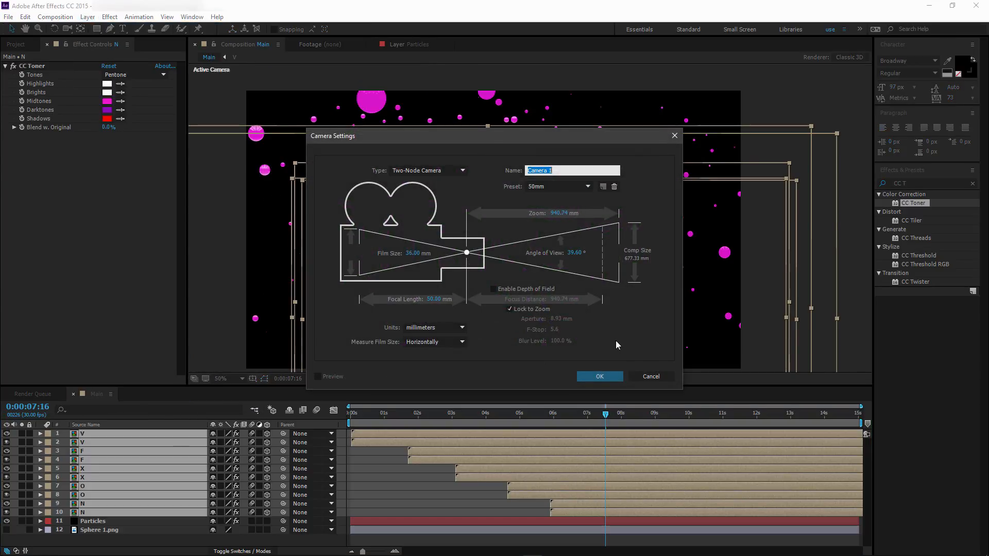
left_click(599, 378)
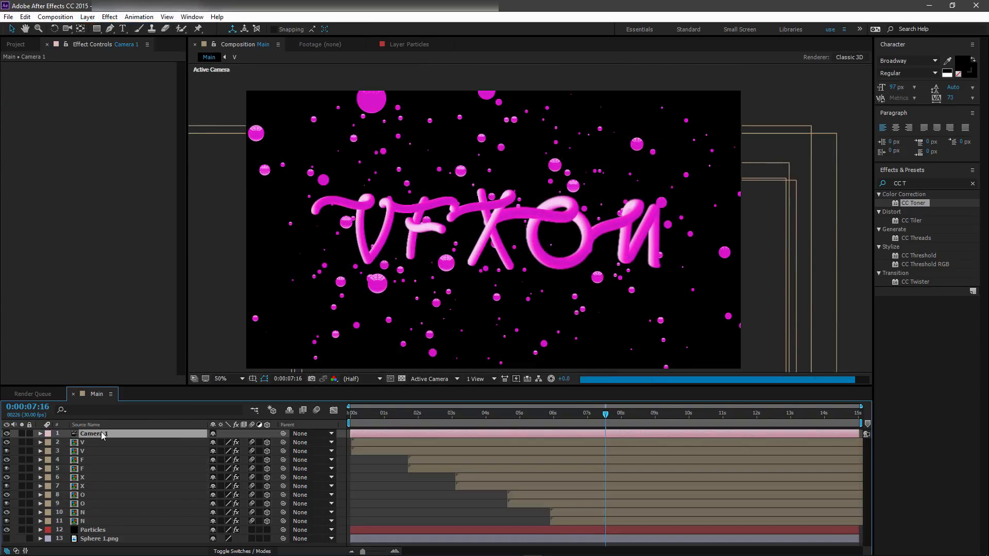
Step: Keyframe Camera 1's Position at 0:00:07:16 and pull the camera back along Z to about -4850.7 at 0:00:00:15
key("p")
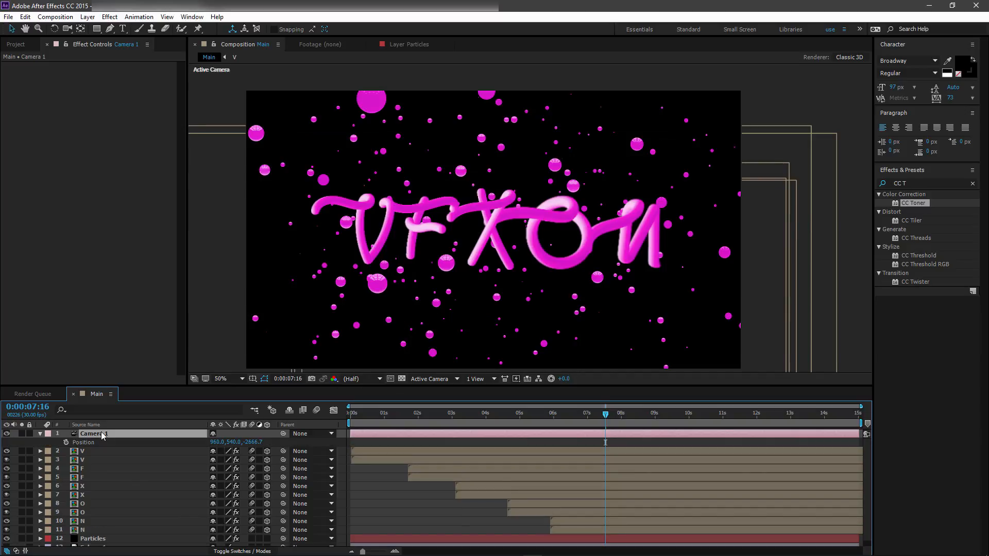
left_click(66, 442)
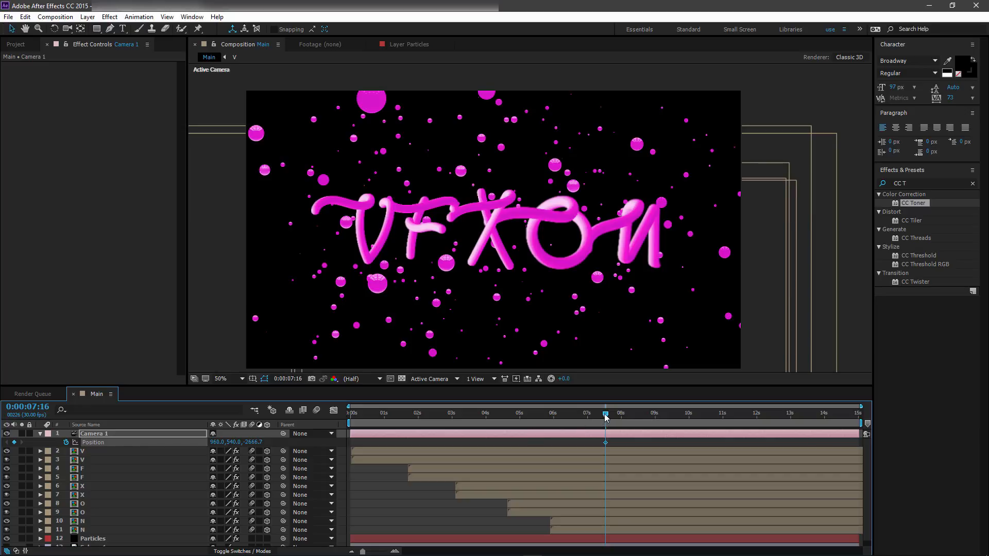
left_click_drag(521, 424, 367, 428)
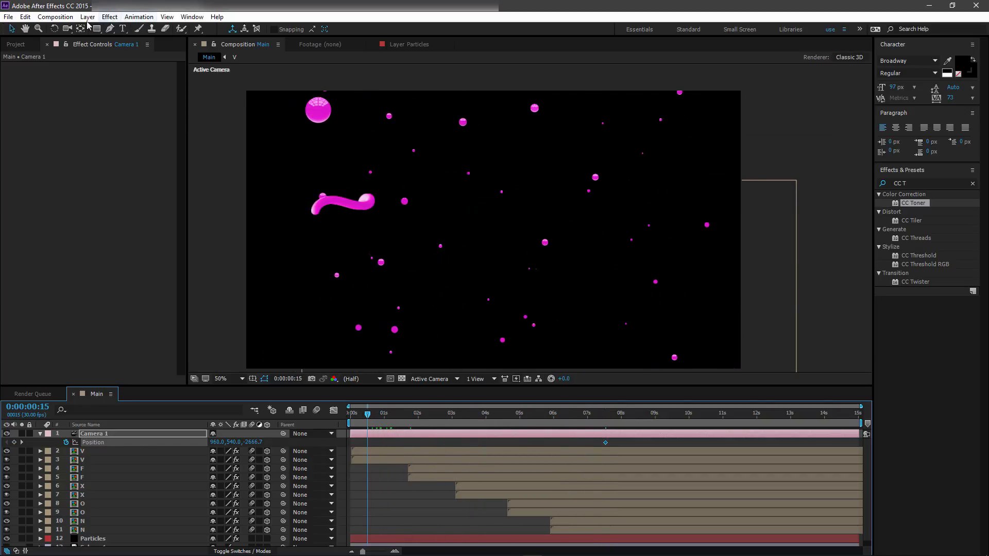
left_click_drag(69, 32, 103, 63)
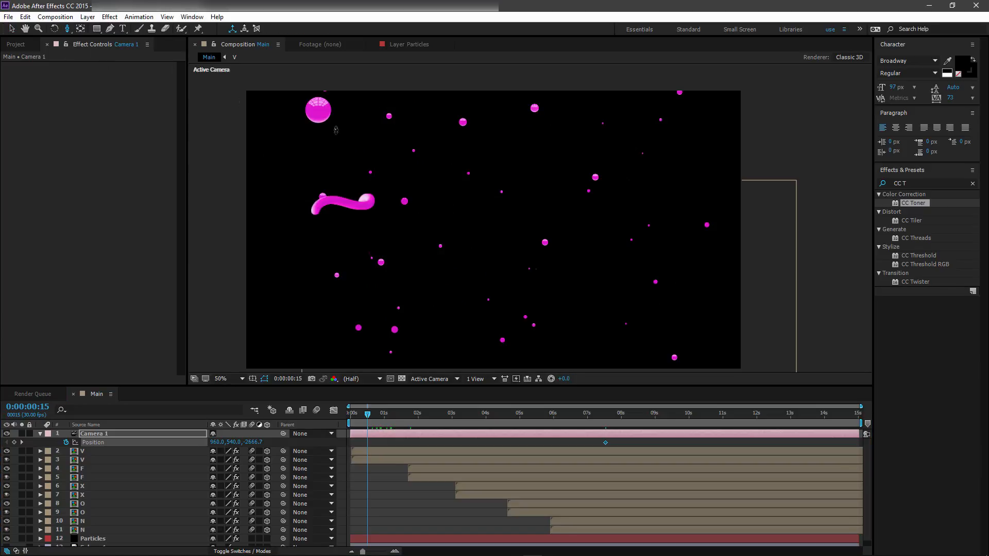
left_click_drag(434, 231, 427, 515)
left_click(381, 487)
Step: Move the camera's early Position keyframe to the start of the timeline and apply Easy Ease to the Position keyframes
left_click_drag(368, 444, 541, 413)
left_click_drag(616, 443, 350, 446)
right_click(352, 445)
mouse_move(412, 433)
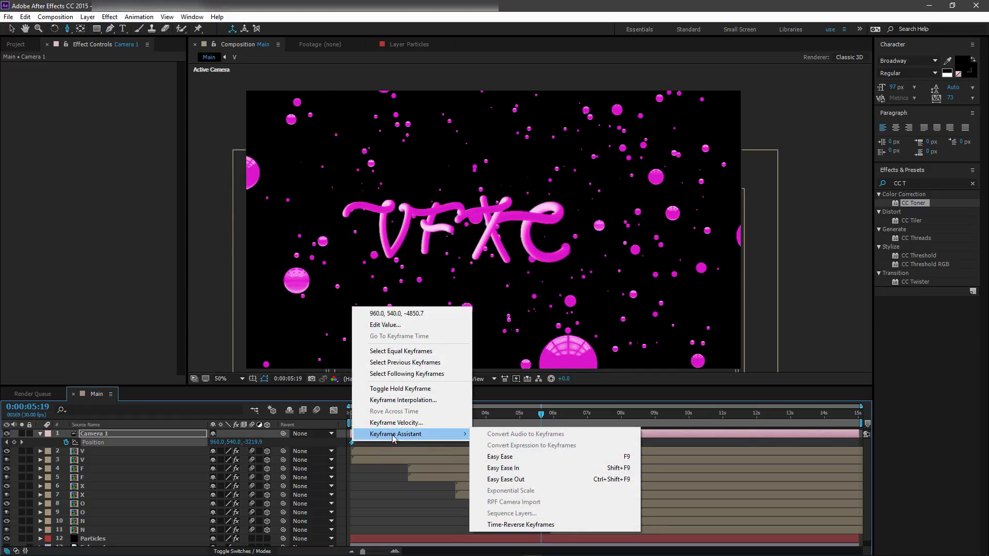
left_click(517, 456)
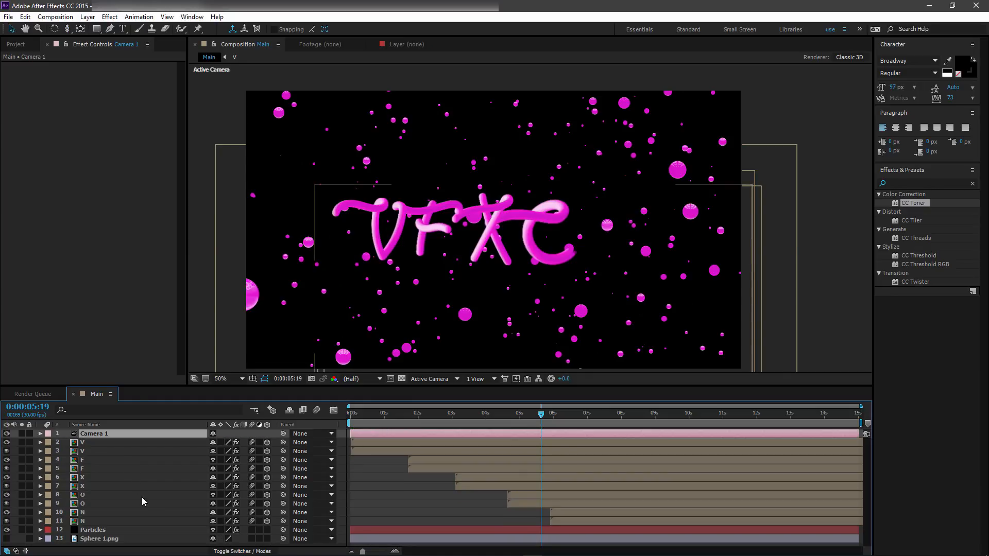
Step: Add a black solid named BG to the Main composition and place it beneath all other layers
left_click(88, 18)
mouse_move(106, 32)
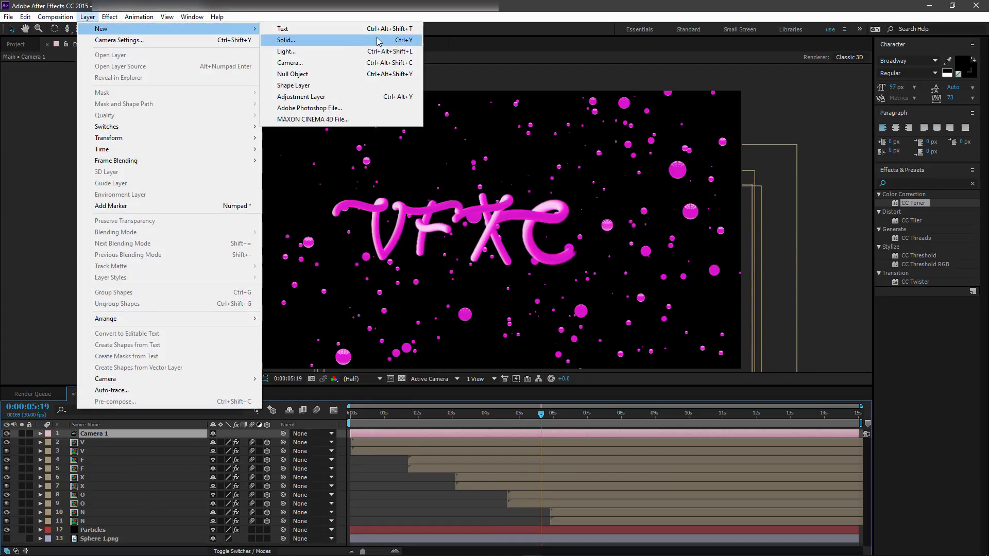
left_click(379, 41)
left_click(279, 331)
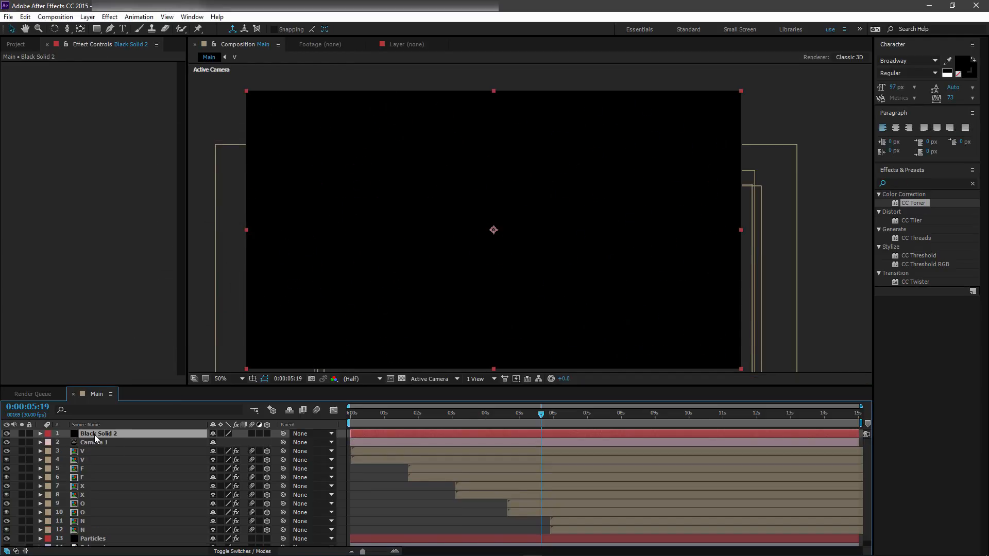
key("Return")
key("Return")
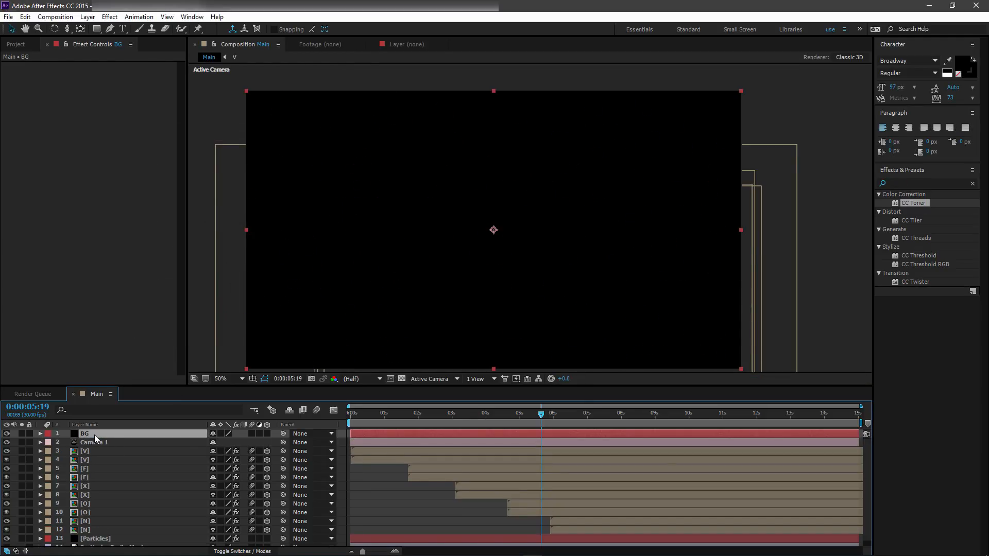
left_click_drag(103, 498, 111, 545)
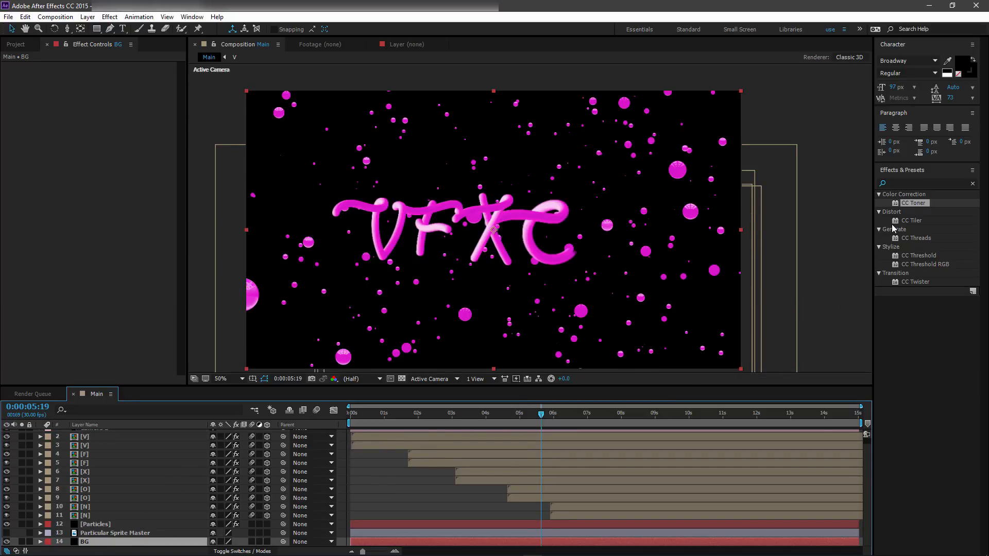
Step: Find the gradient effects and apply 4-Color Gradient to the BG layer
left_click(905, 184)
key("BackSpace")
key("BackSpace")
key("BackSpace")
key("BackSpace")
type("Gra")
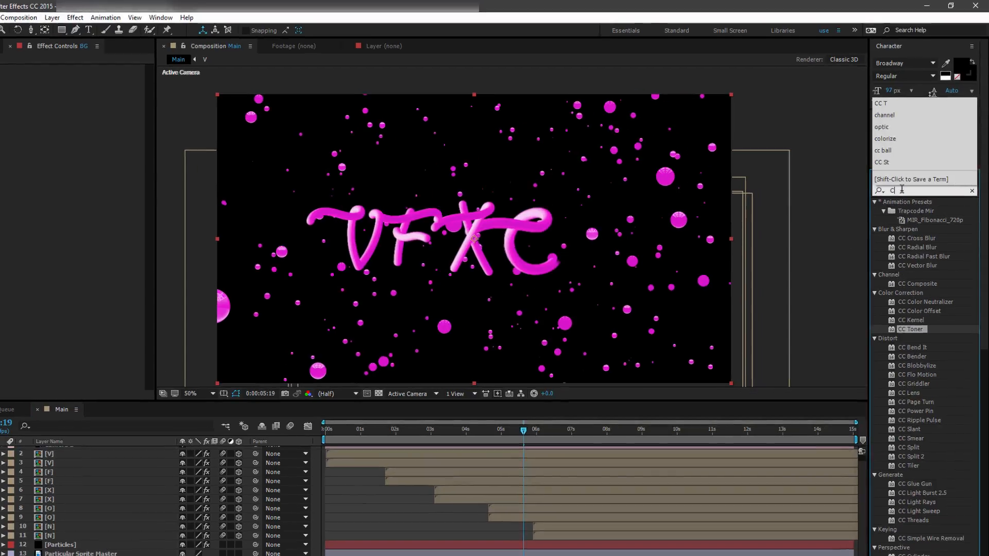
type("di")
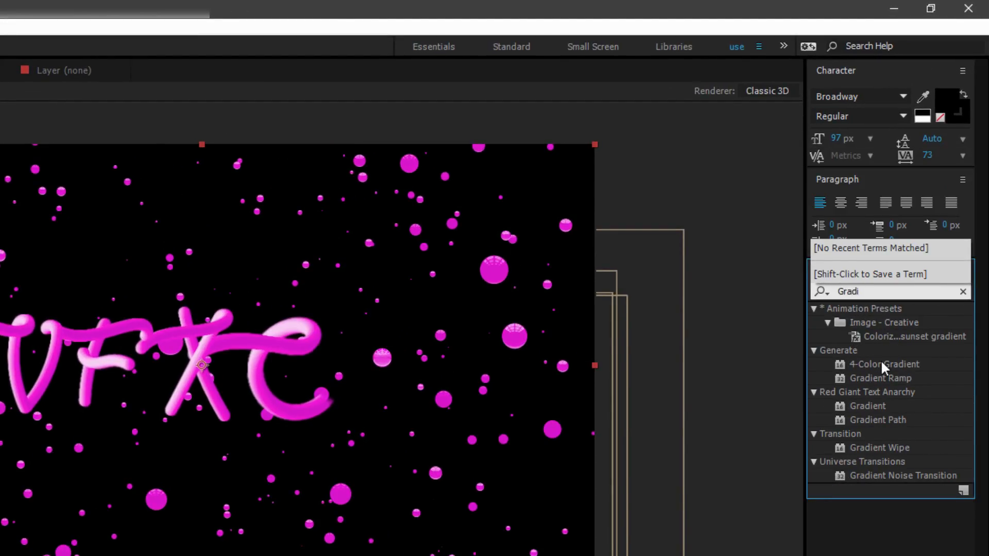
left_click(890, 365)
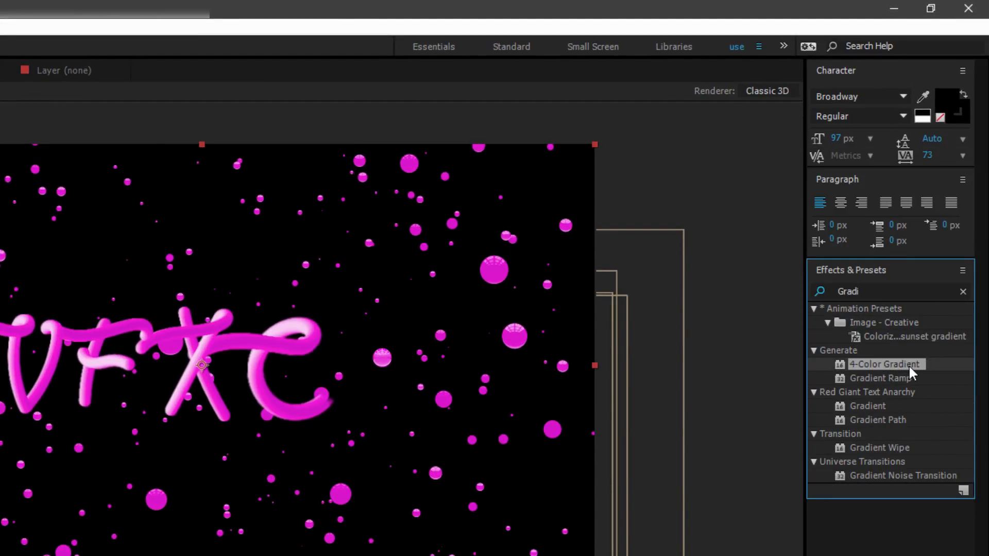
left_click(907, 378)
left_click(906, 364)
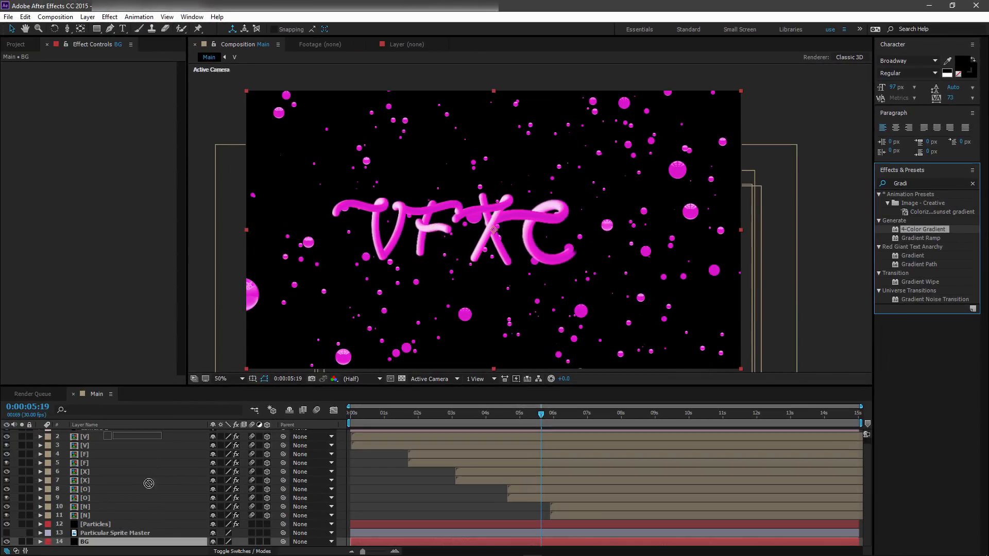
left_click_drag(149, 483, 126, 542)
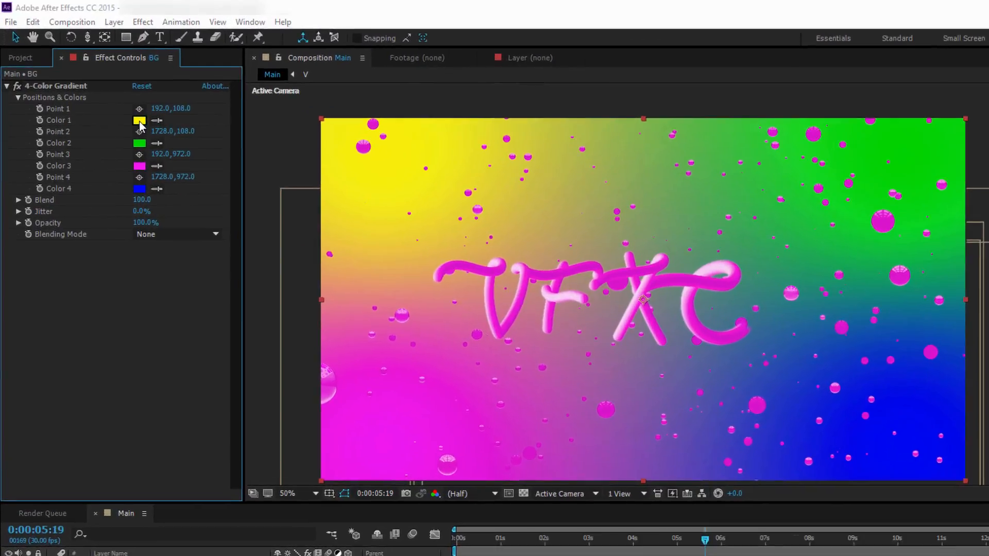
Step: Set the BG gradient's Color 1 to a bright cyan and Color 2 to 59ADEC
left_click(106, 93)
type("00FFFF")
left_click(626, 292)
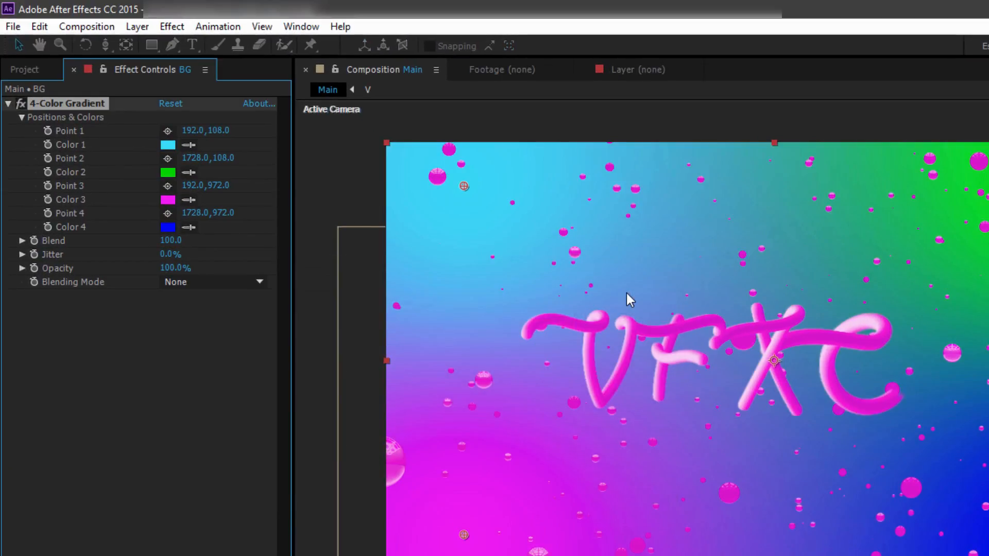
left_click(174, 173)
type("59ADE2")
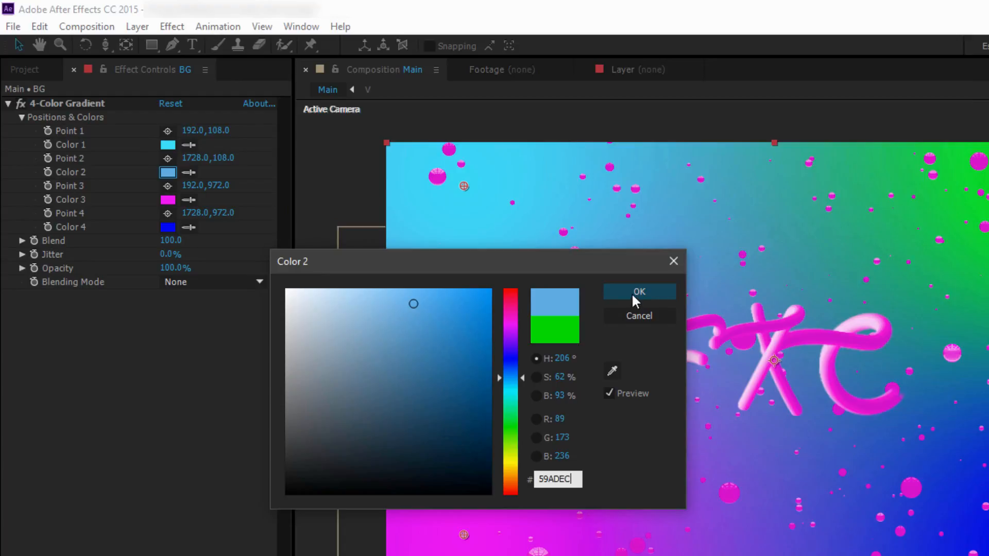
left_click(634, 292)
Step: Set the BG gradient's Color 3 to CF86D0 and Color 4 to FA4DDF
left_click(167, 201)
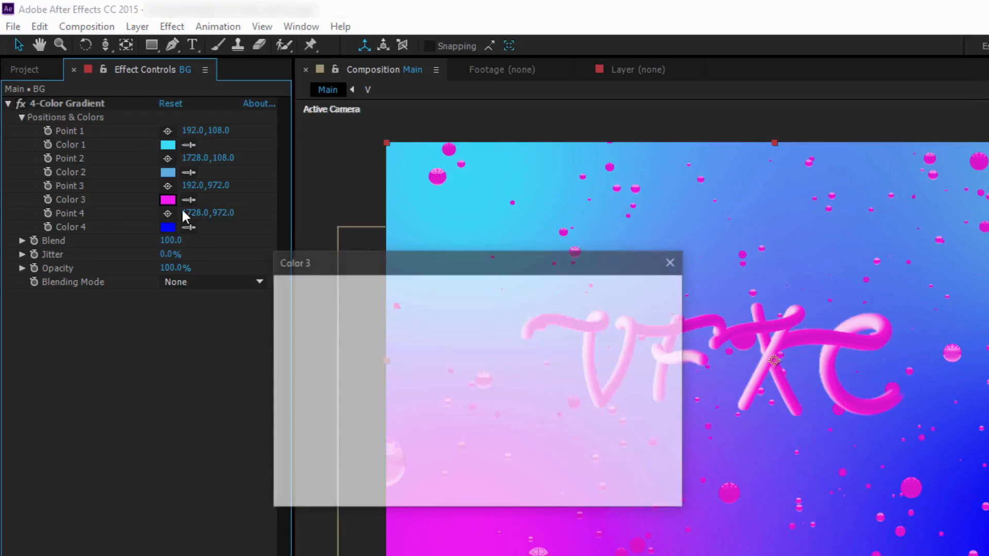
type("CF86D0")
left_click(636, 292)
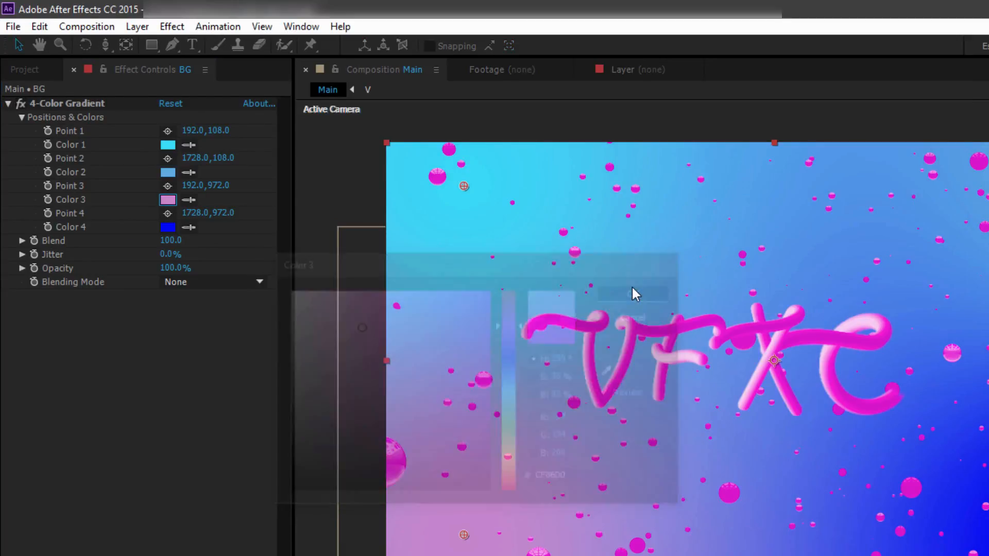
left_click(167, 227)
type("FA4DDF")
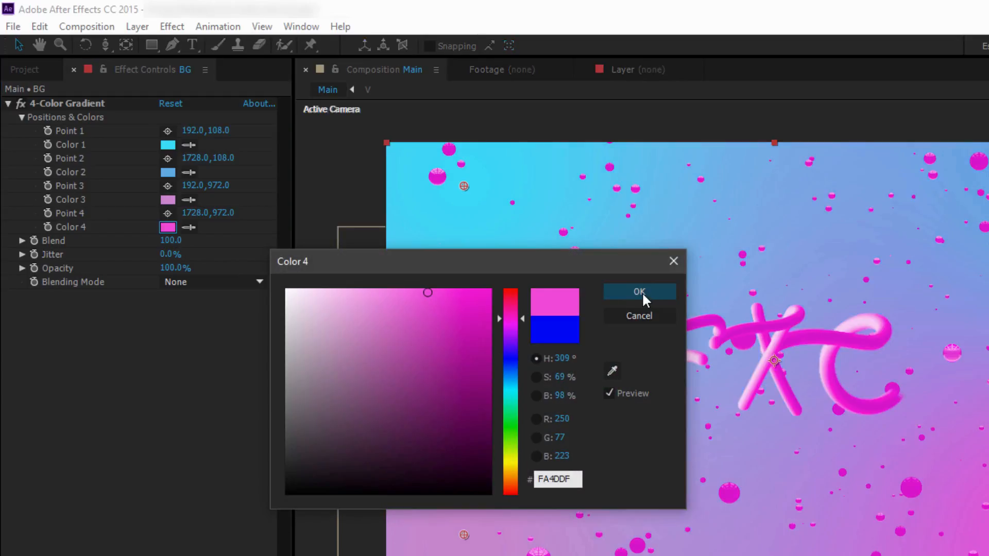
left_click(642, 291)
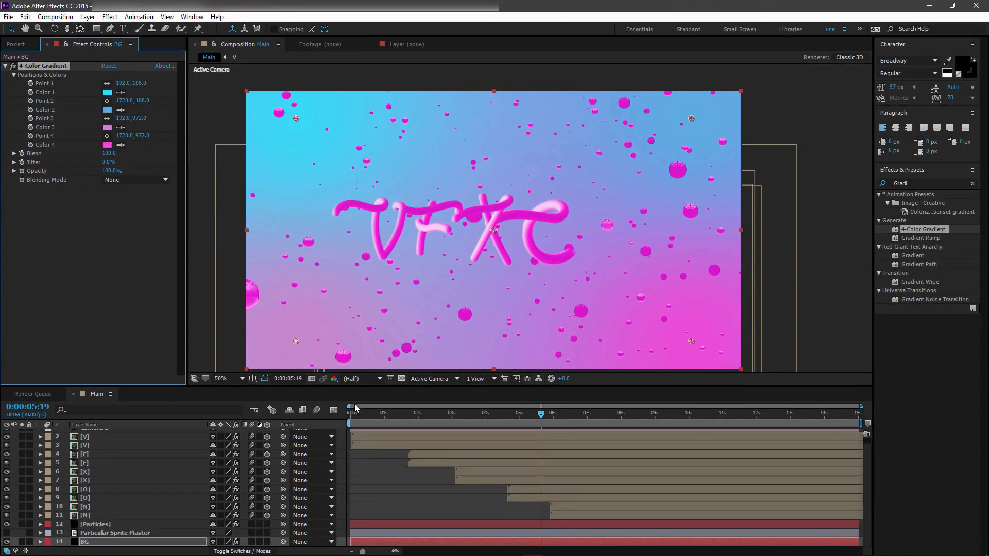
Step: Keyframe the gradient's four points at 0:00:00:00, moving Point 1 to about 1118, -58 and Point 3 to about -220, 768
left_click_drag(362, 414, 353, 416)
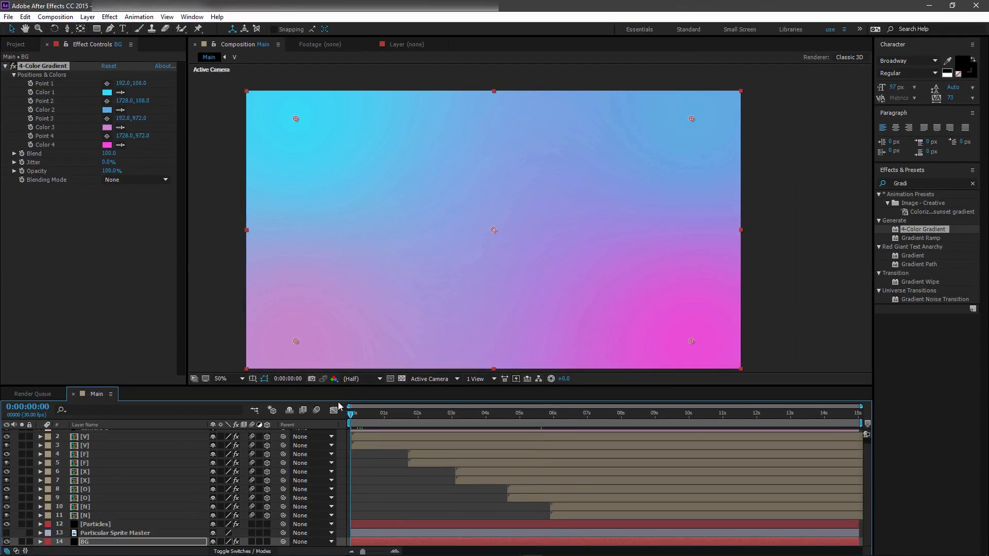
left_click(46, 86)
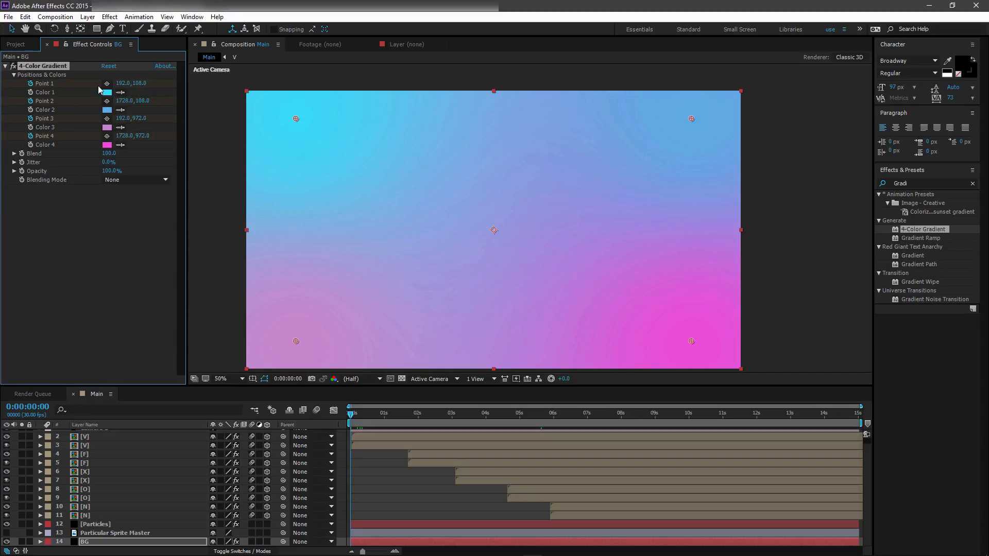
left_click_drag(532, 107, 534, 75)
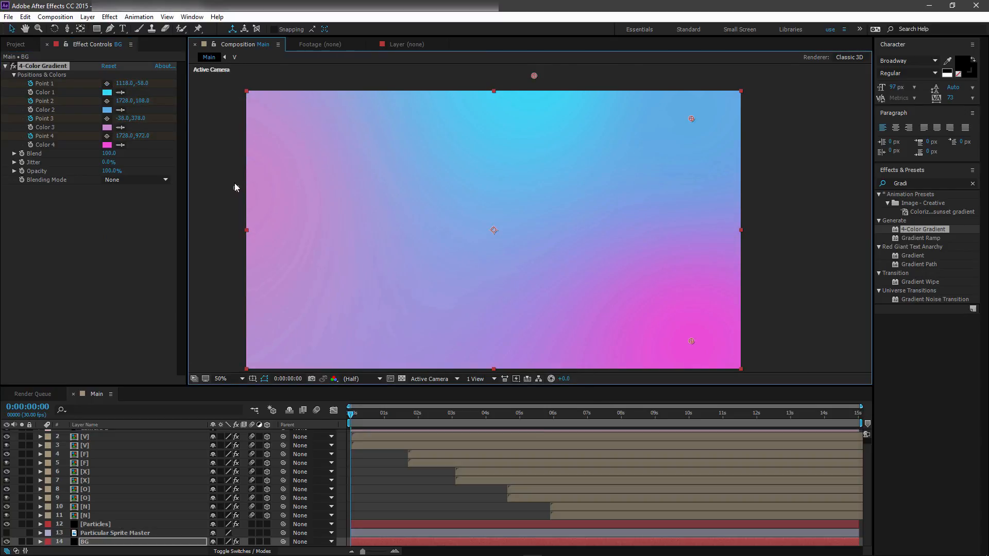
left_click(107, 119)
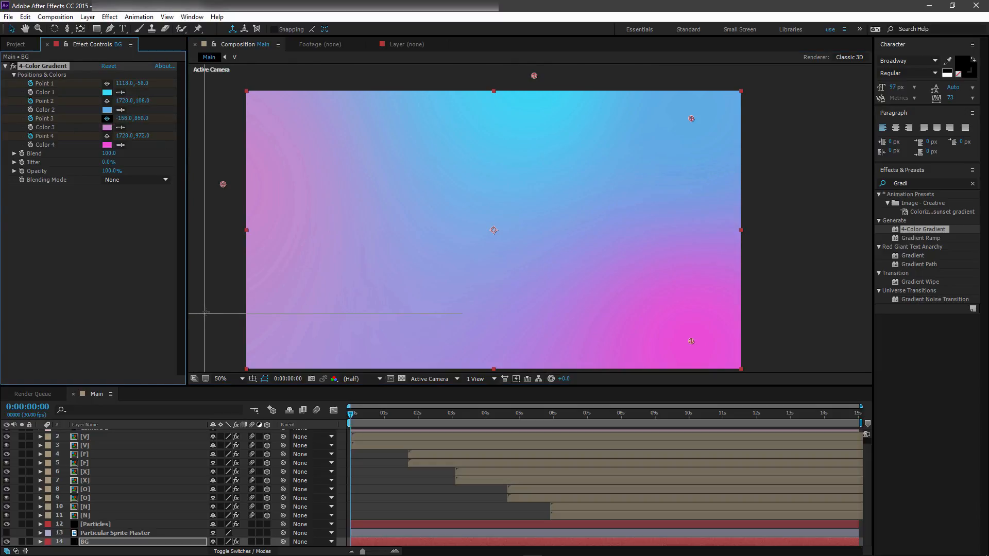
left_click(190, 289)
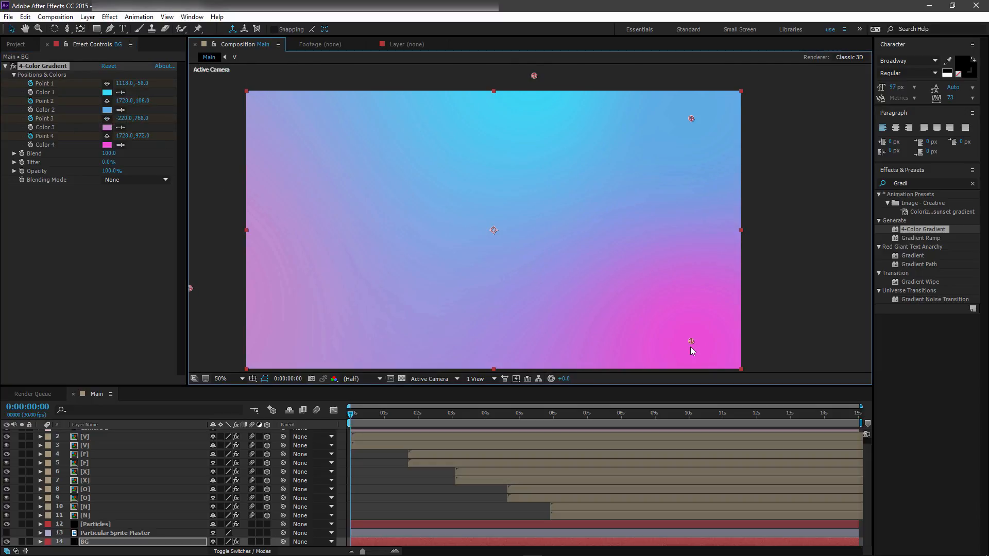
Step: Move the gradient's Point 4 to about 2102, 406 and Point 2 to about -122, 172 at the first frame
left_click_drag(776, 252, 787, 201)
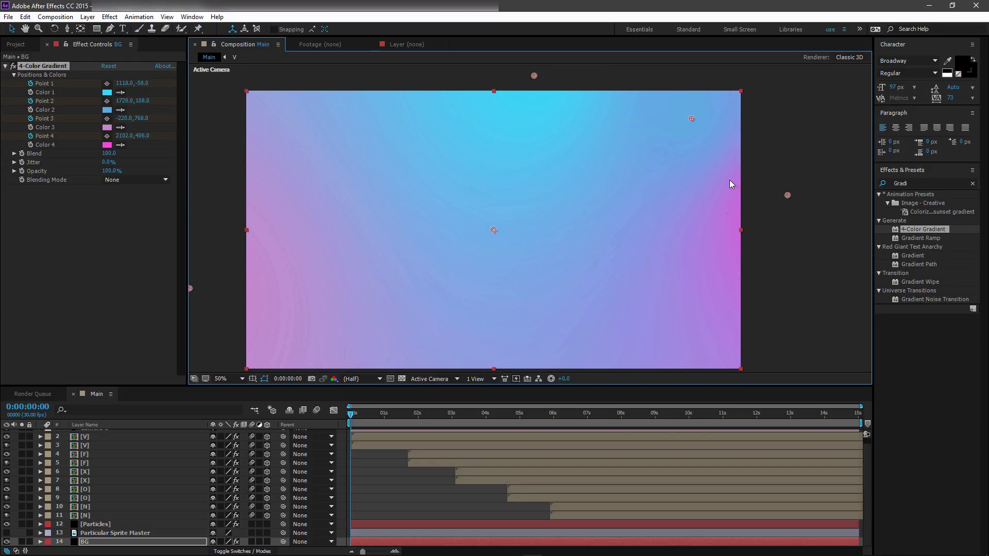
left_click(109, 101)
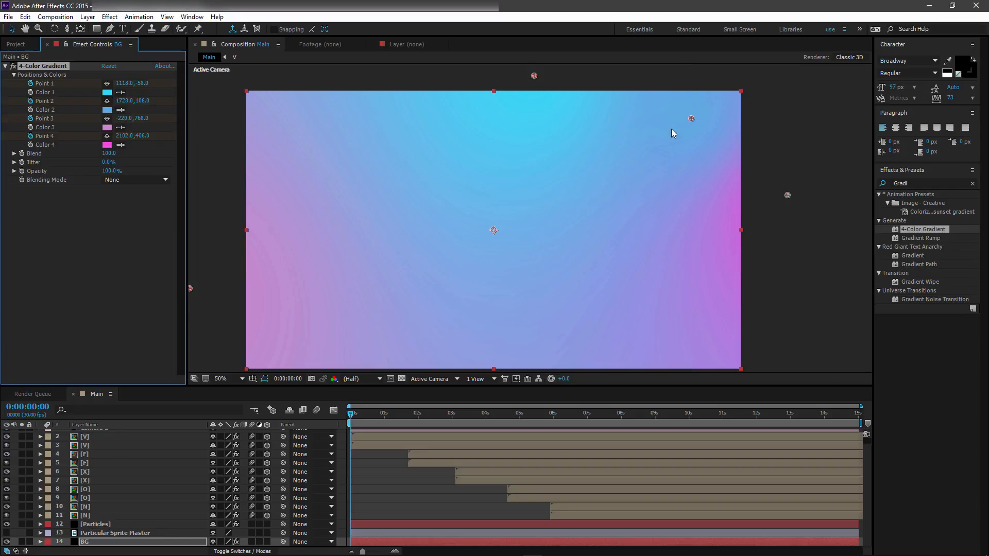
left_click(256, 124)
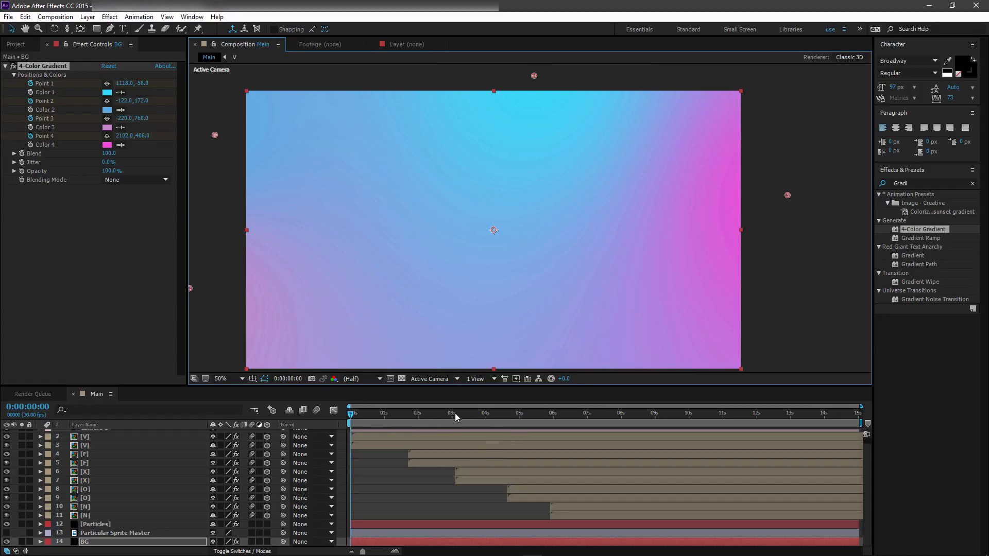
Step: At 0:00:07:22, move Points 1 to 4 to about 228, 102; 838, 500; 186, 918; and 1738, 930
left_click_drag(499, 415, 612, 423)
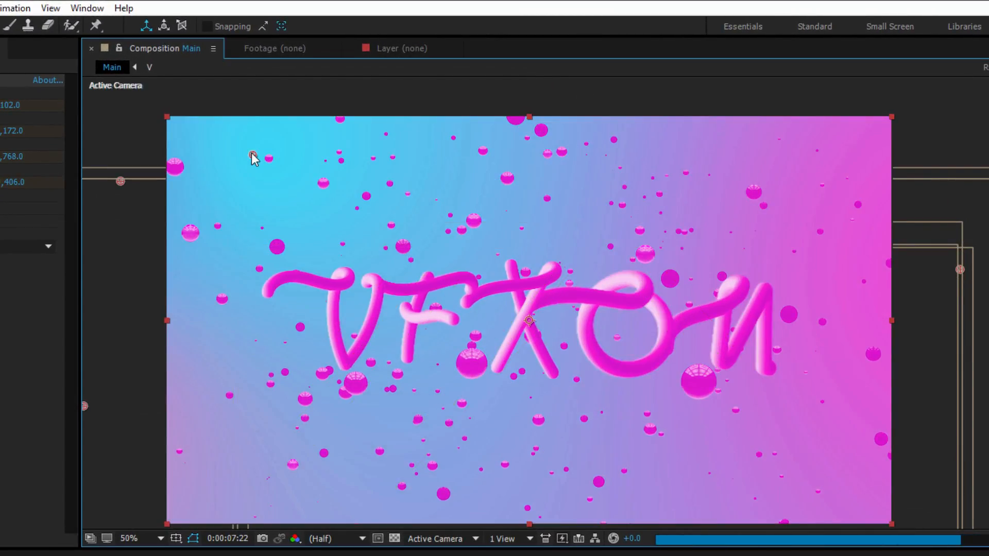
left_click(2, 130)
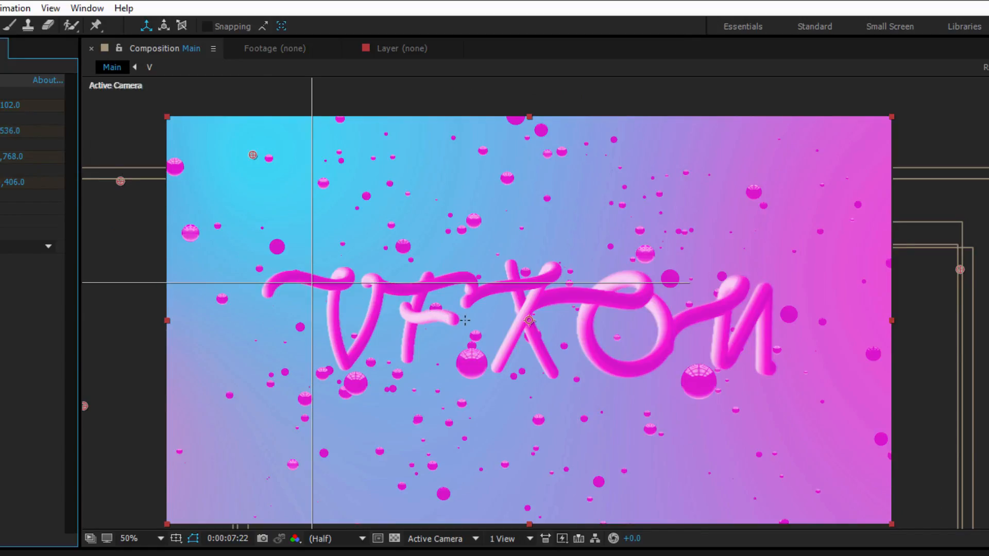
left_click(483, 306)
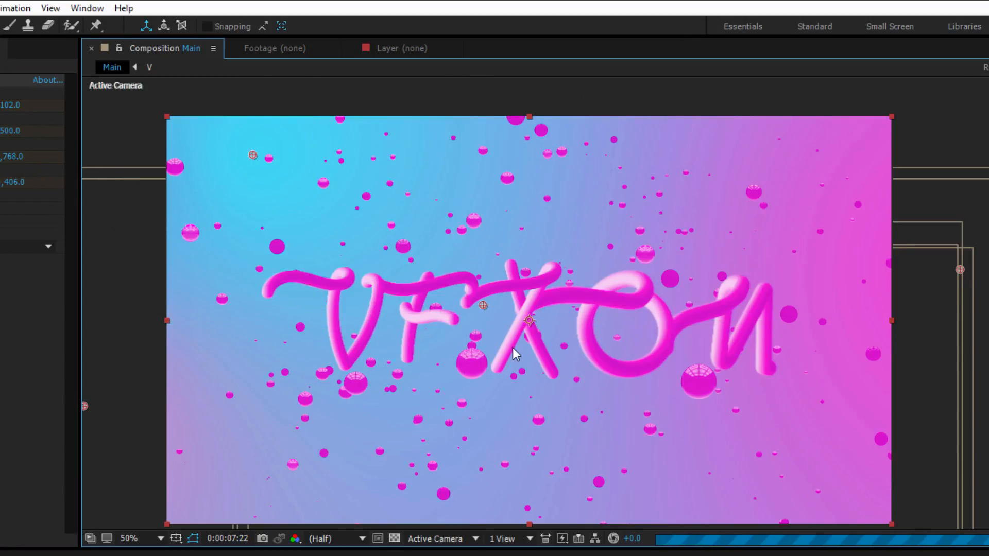
mouse_move(85, 406)
left_mouse_down()
mouse_move(237, 452)
mouse_move(237, 463)
left_mouse_up()
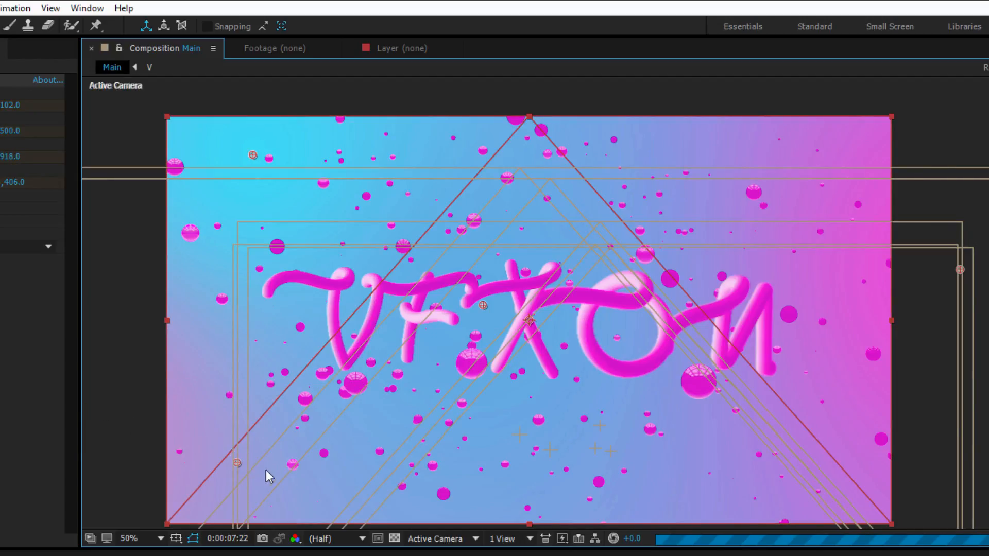
left_click_drag(961, 270, 823, 467)
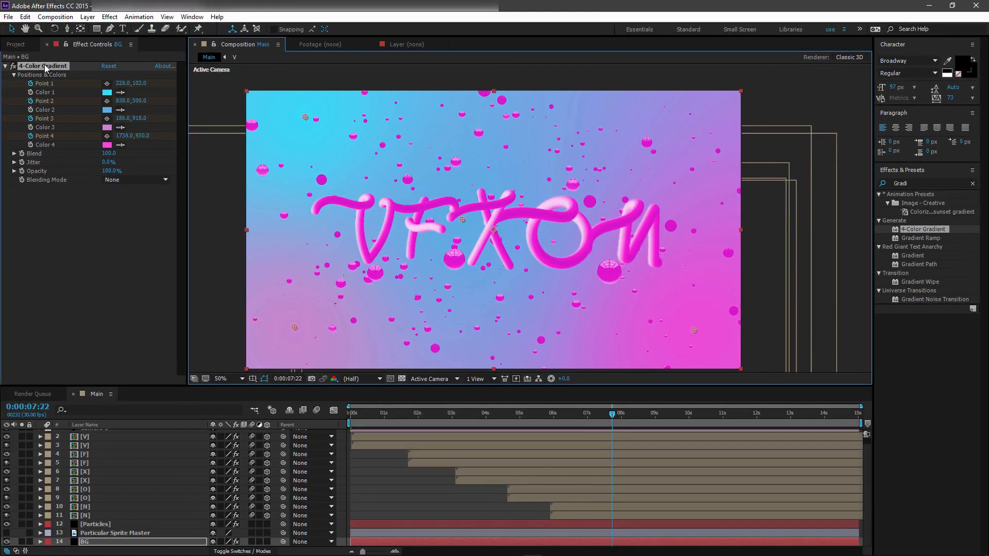
Step: Duplicate the 4-Color Gradient on BG, set the copy's blending mode to Multiply, and compare the background without and with it
key("ctrl+d")
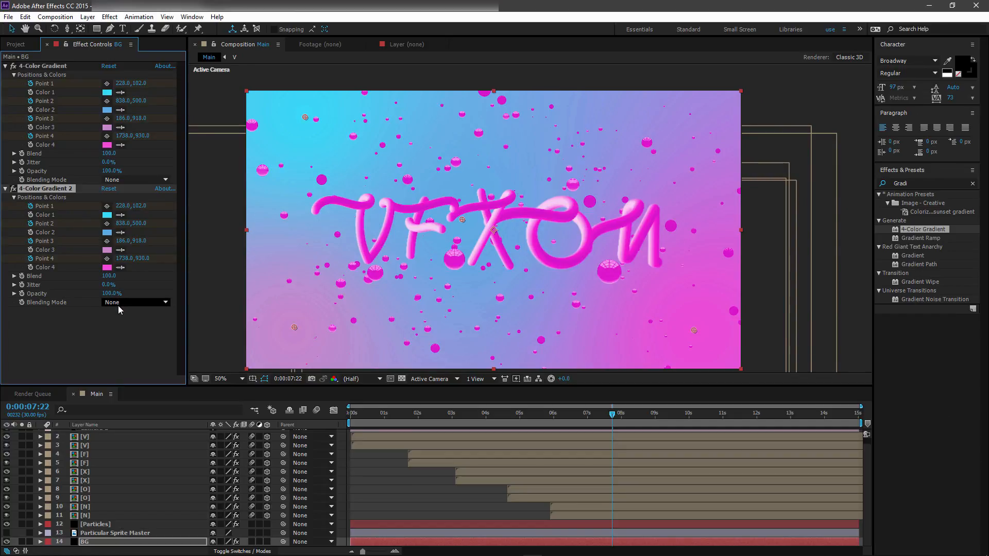
left_click(119, 305)
left_click(126, 351)
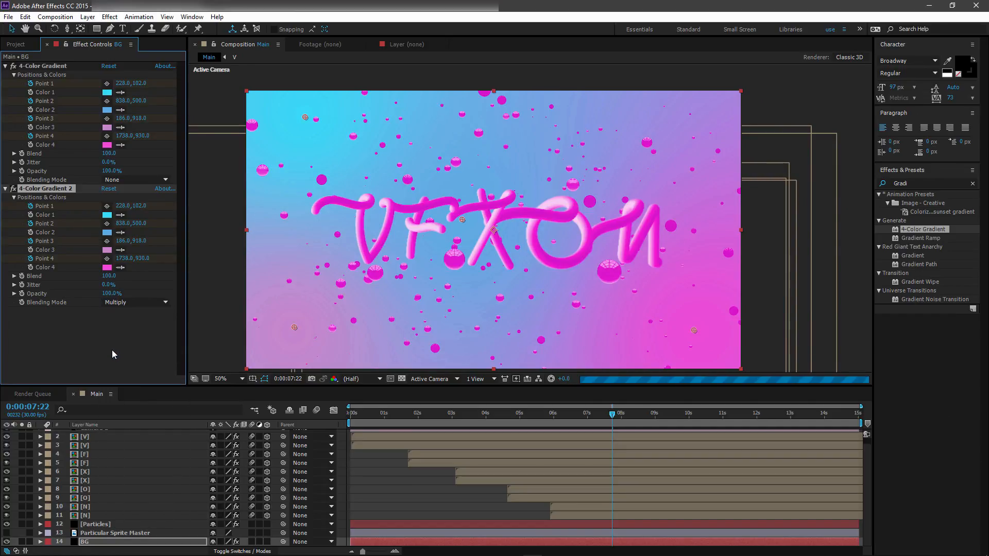
left_click(13, 188)
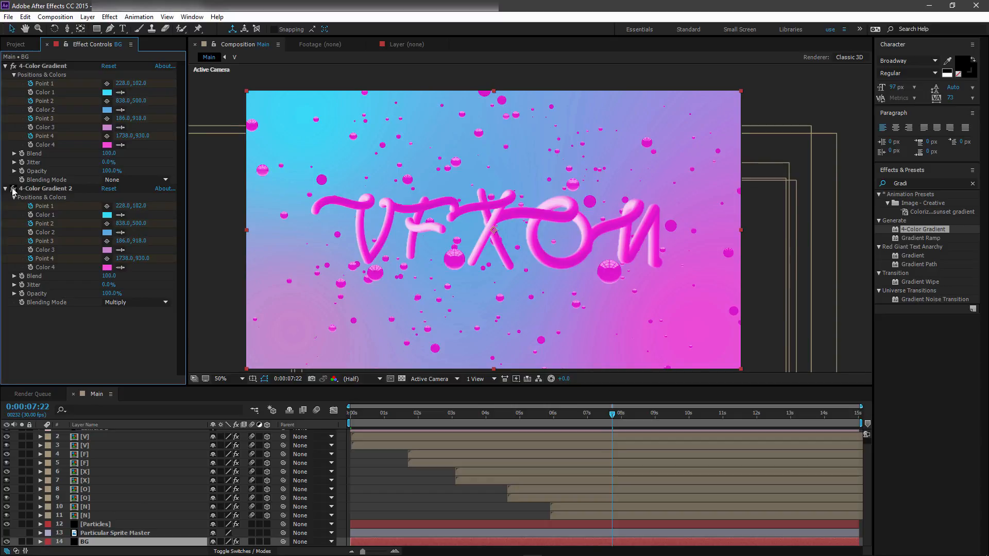
left_click(13, 188)
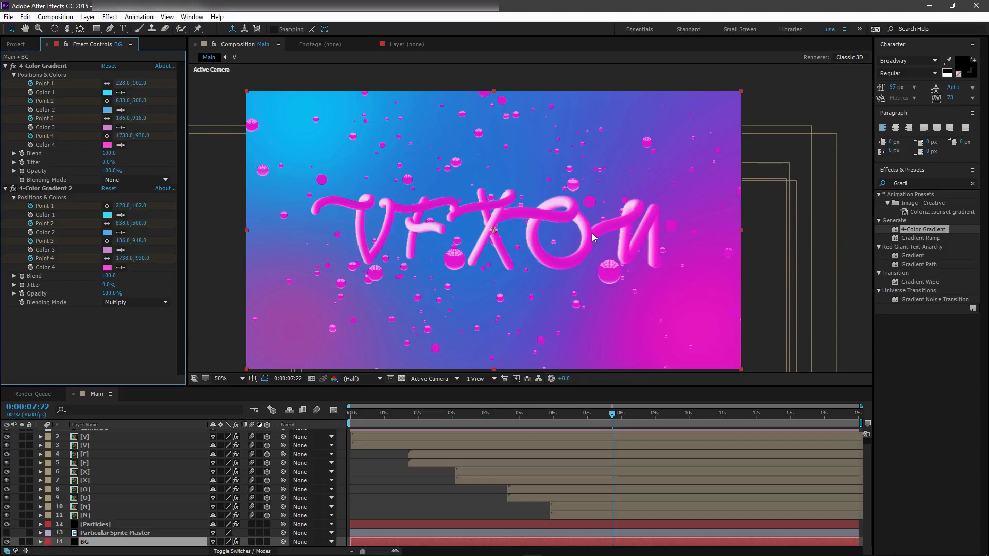
Step: Preview the Main composition from the start to check the animated gradient behind the lettering
left_click_drag(612, 413, 346, 415)
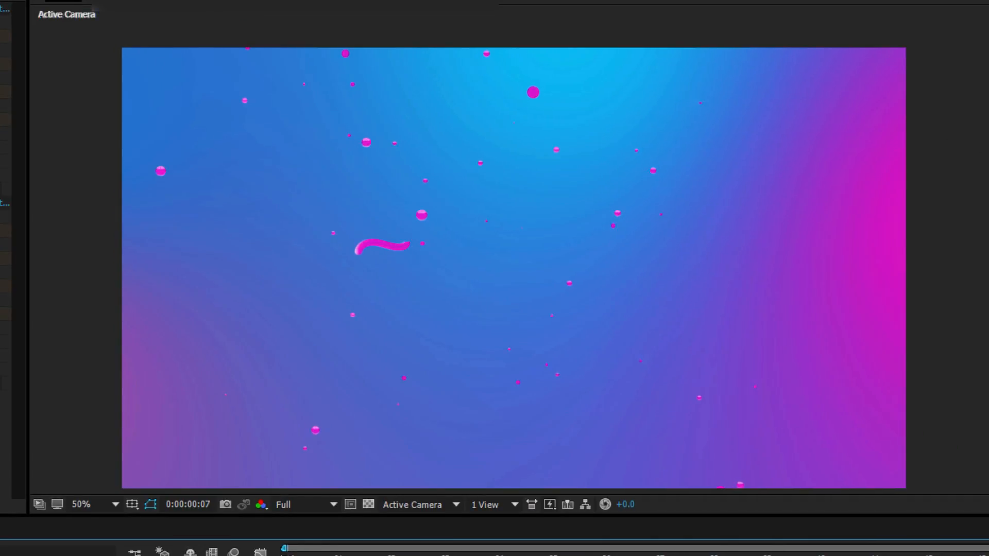
key("space")
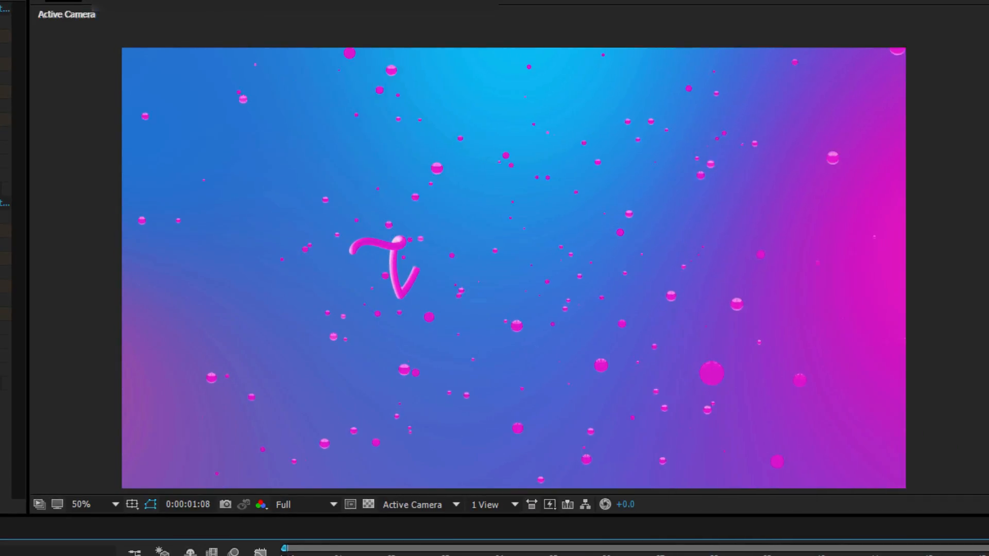